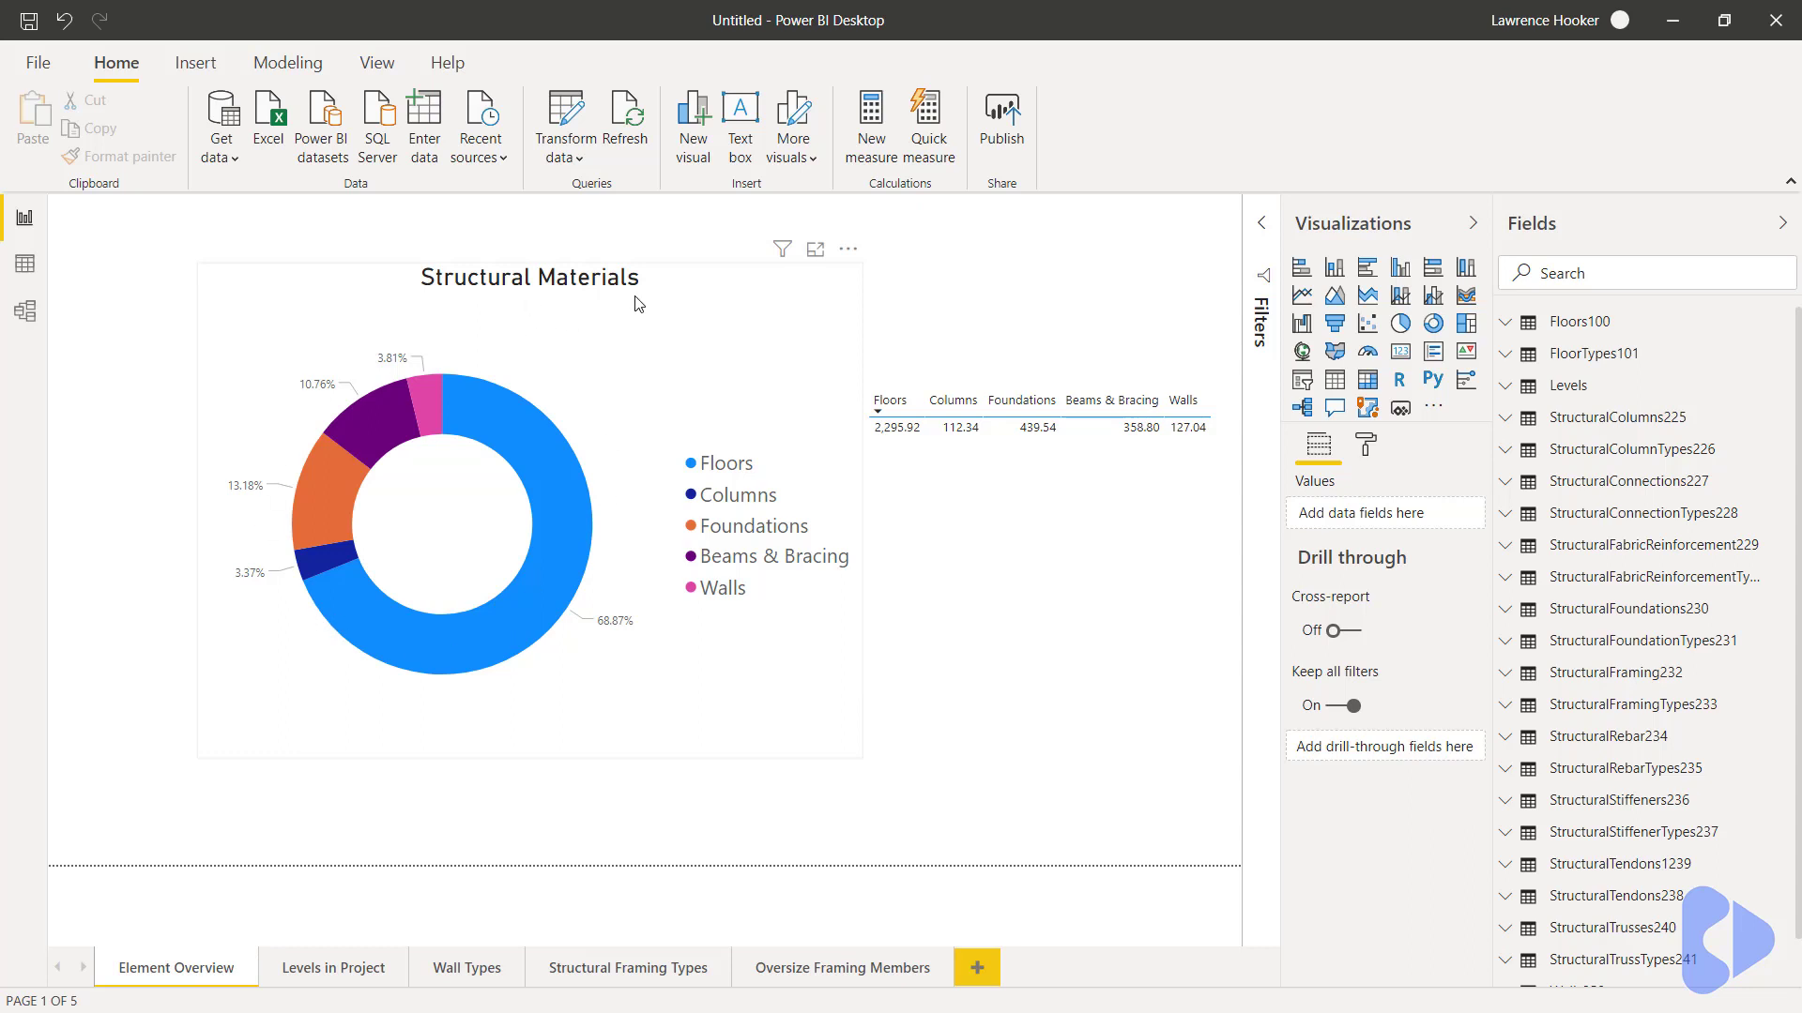
Step through the Levels in Project and Wall Types pages to Structural Framing Types
left_click(340, 968)
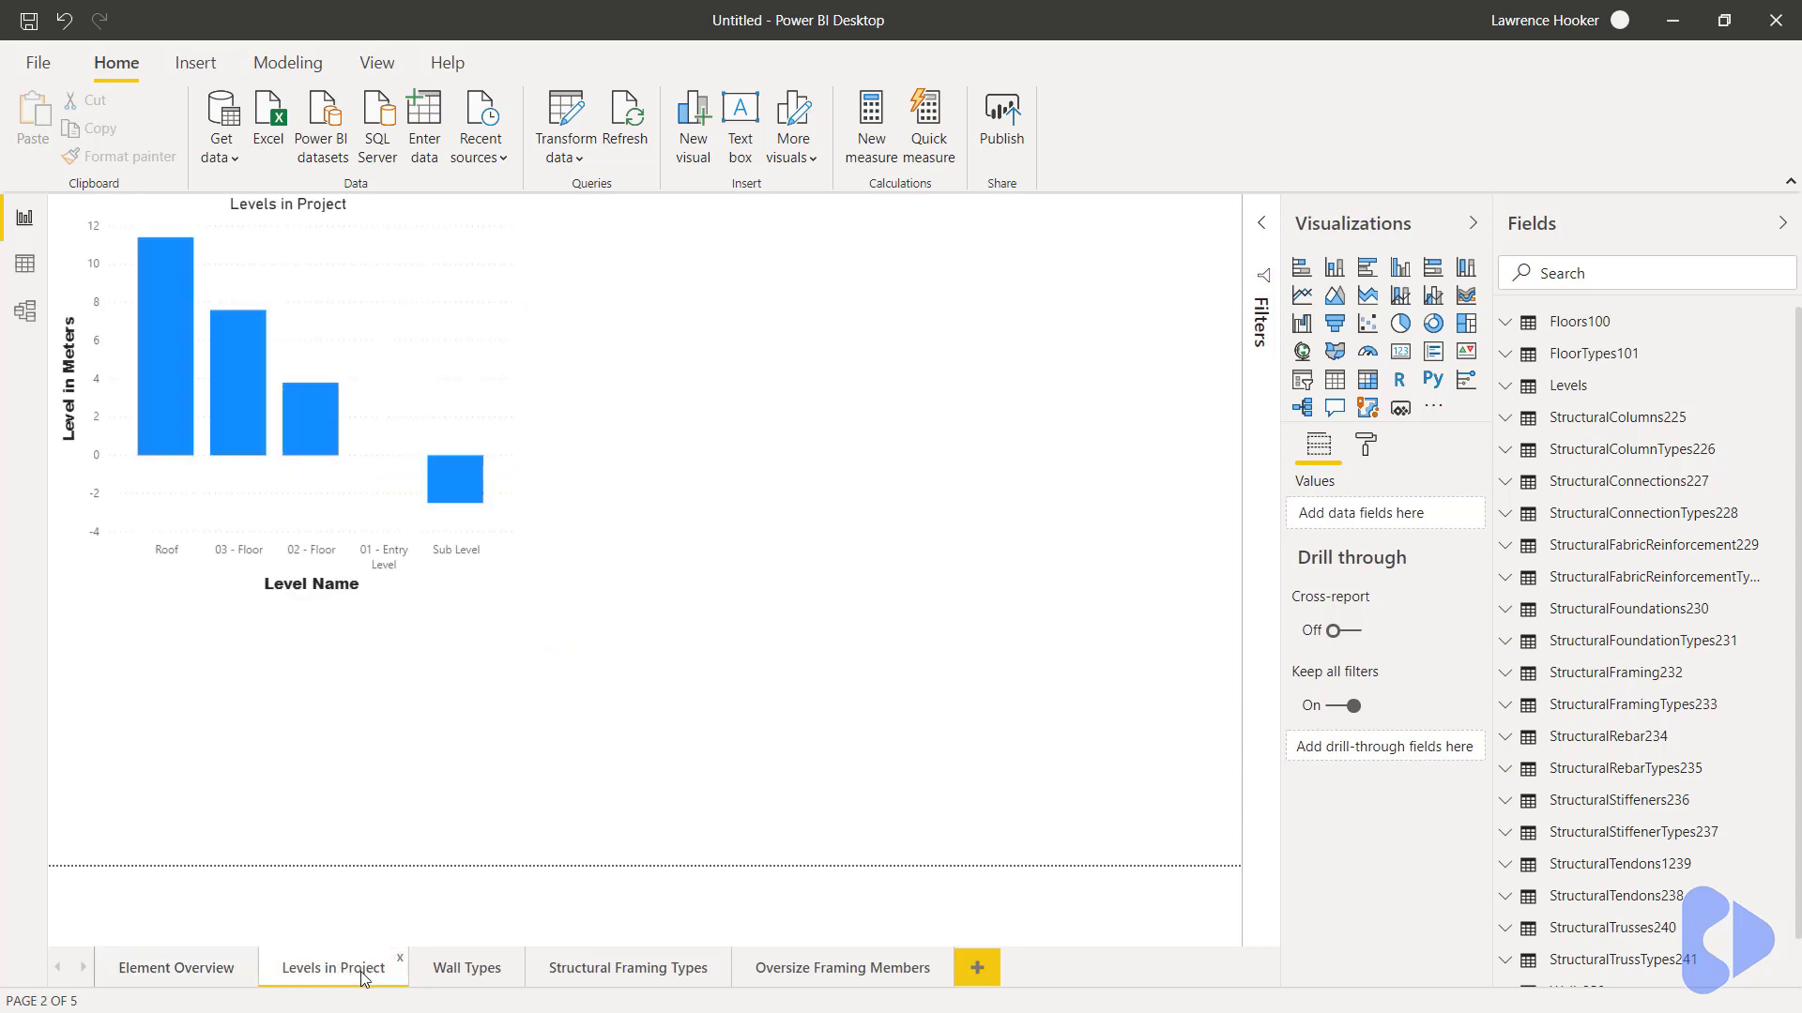
left_click(516, 966)
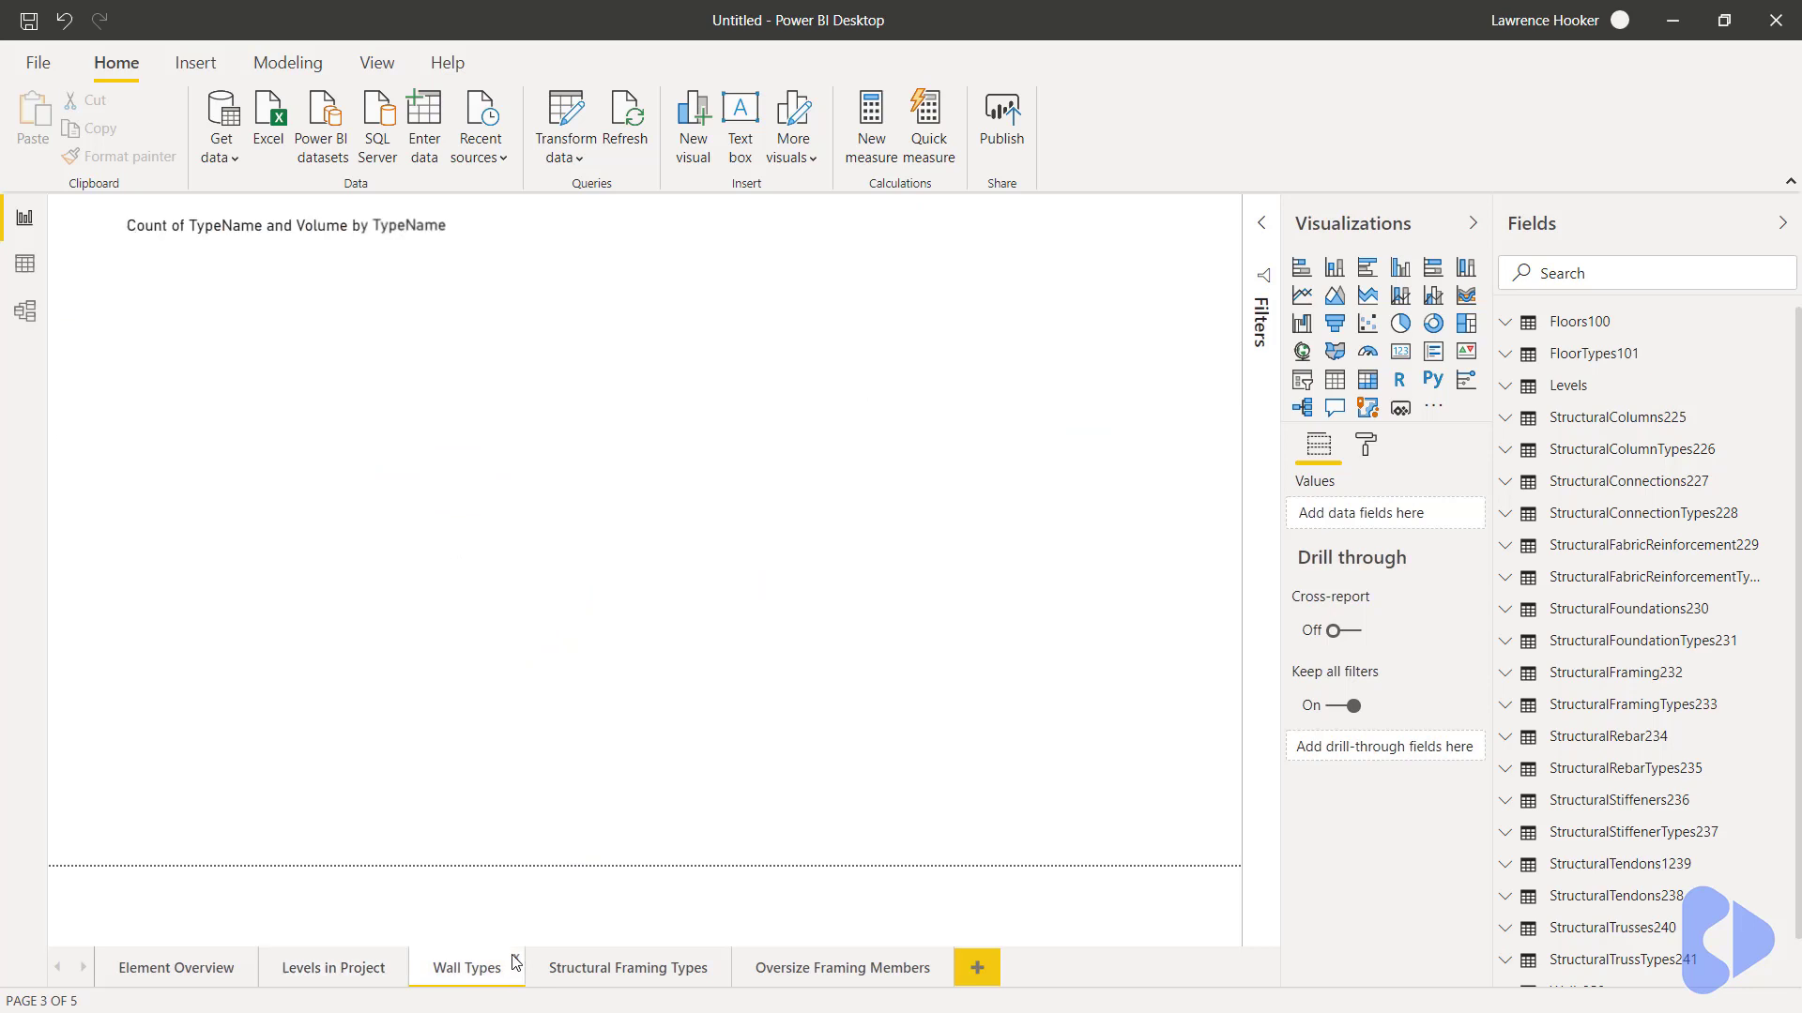
left_click(658, 969)
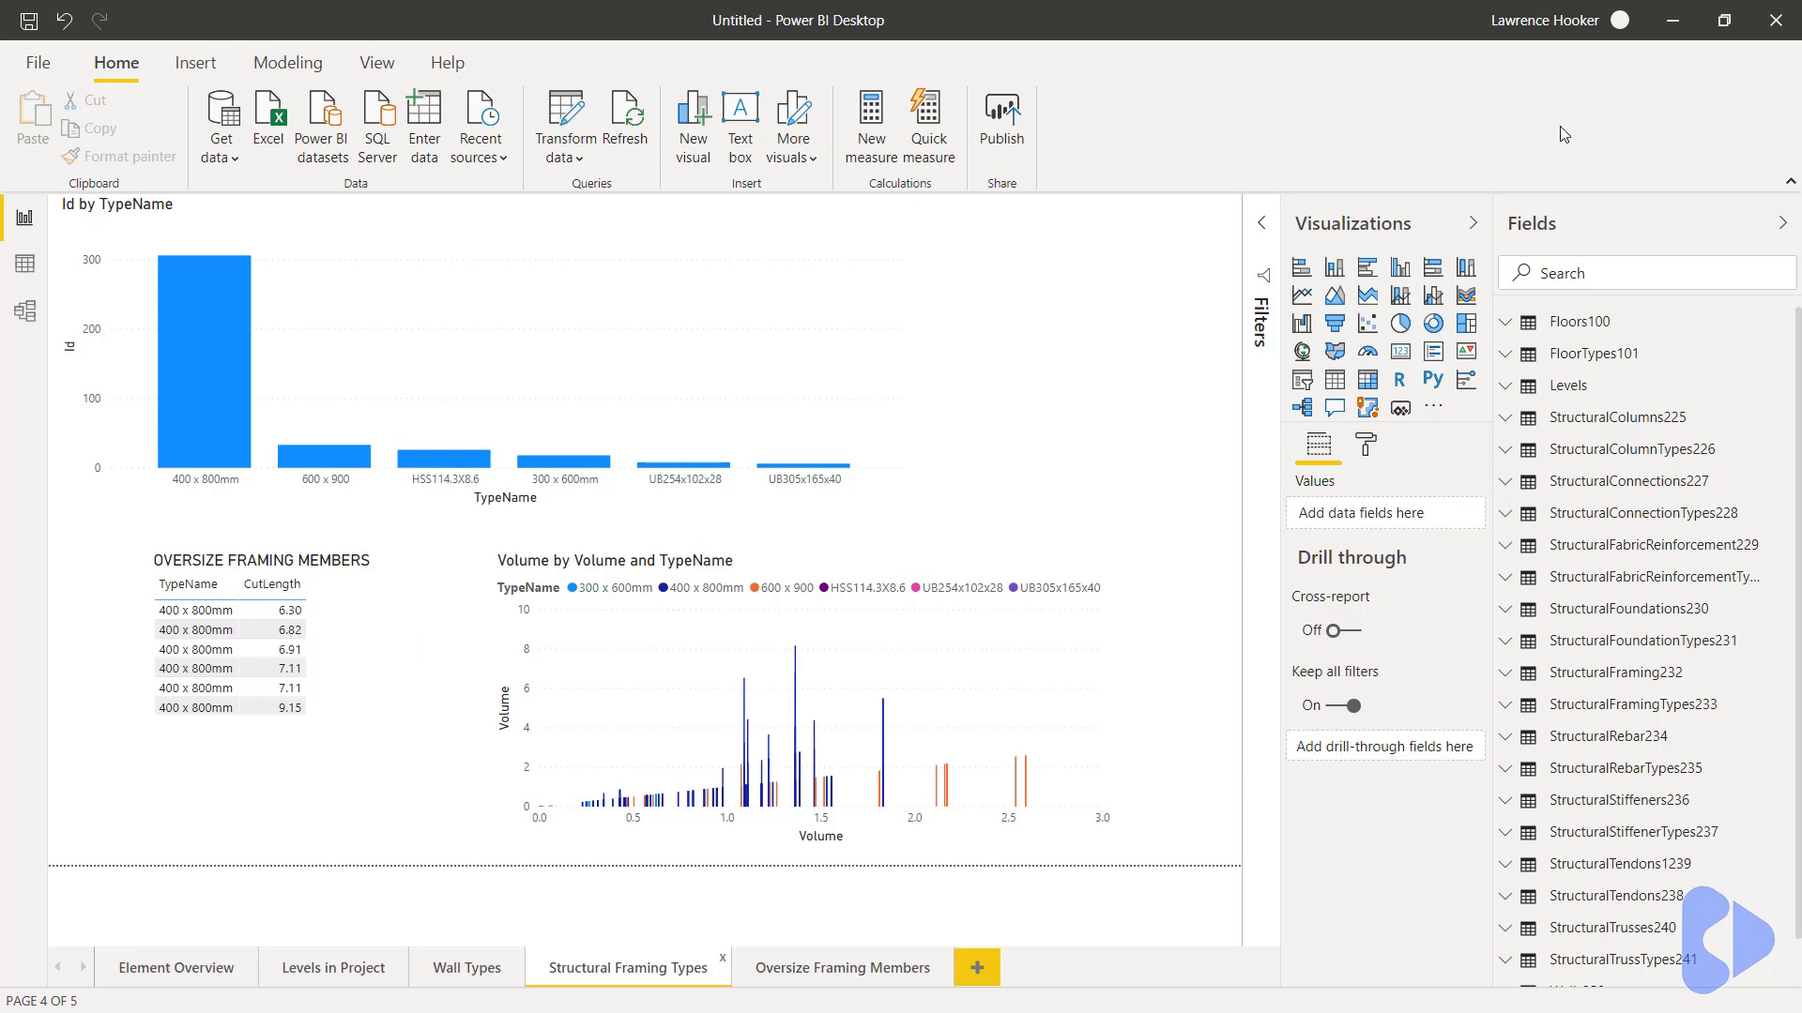
Create an empty Excel workbook named DataExtractionFromRevit.xlsx on the Desktop, then close File Explorer
key("super+e")
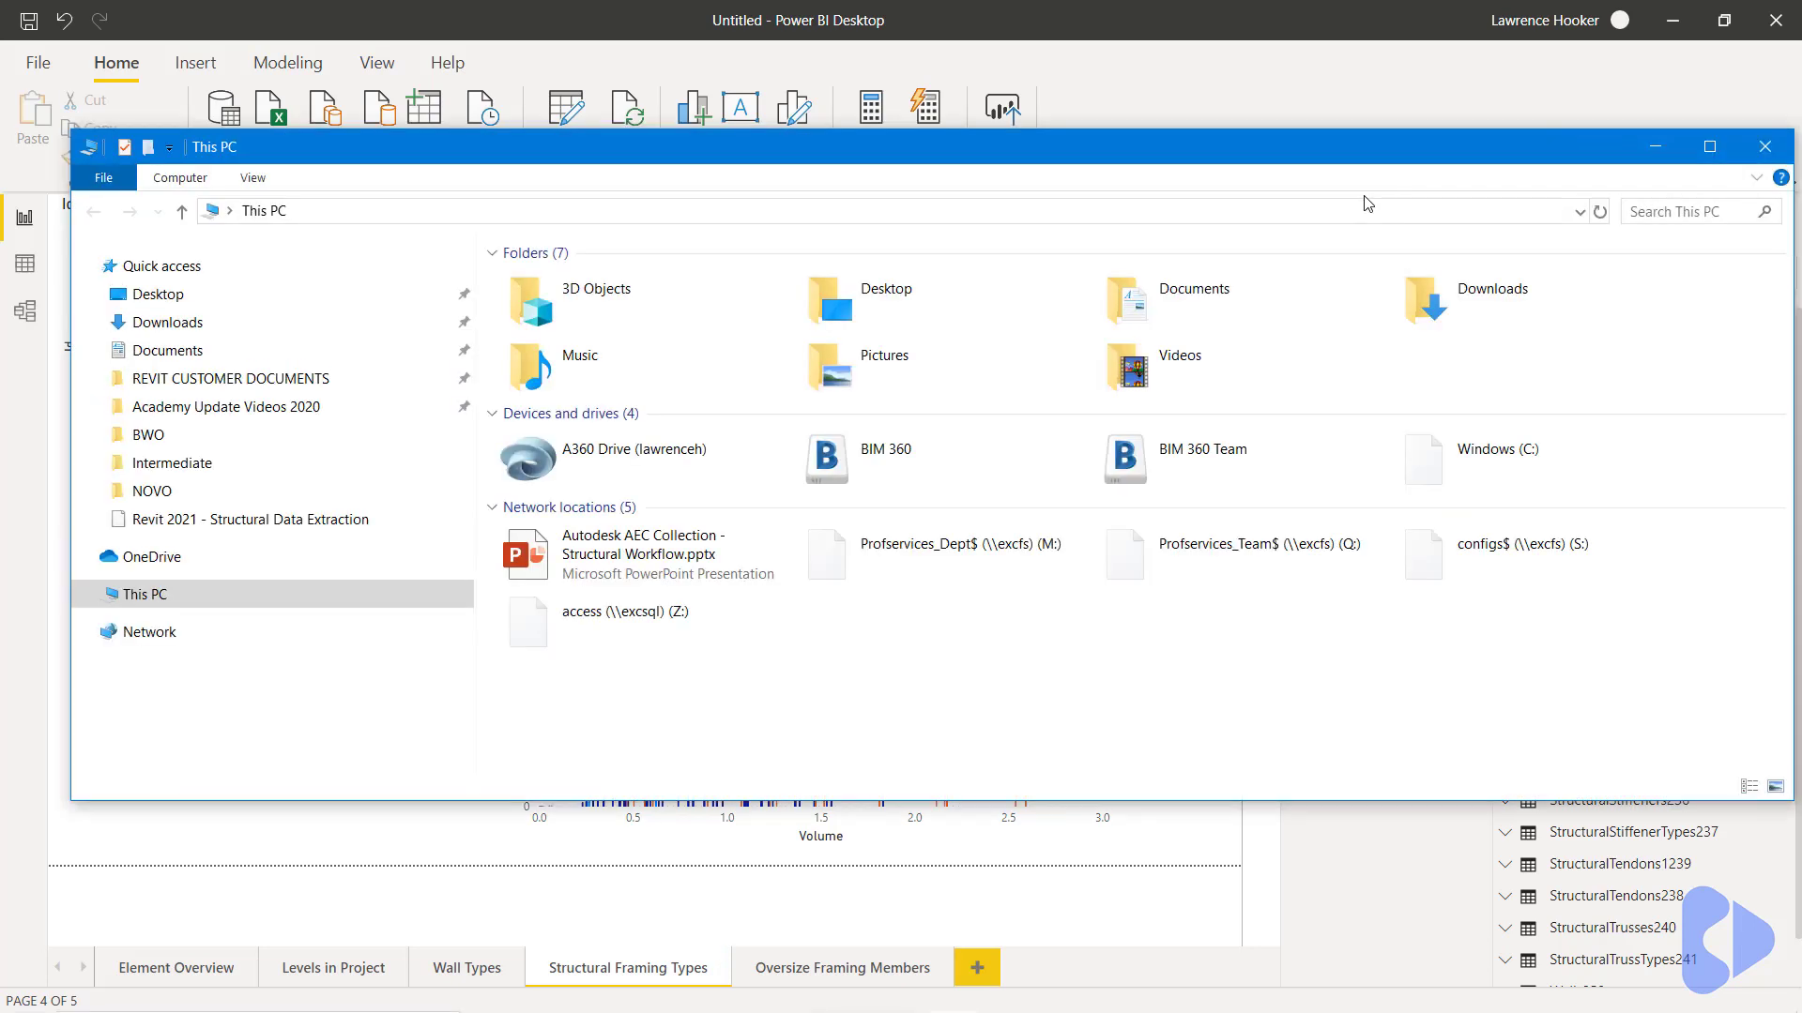
left_click(150, 290)
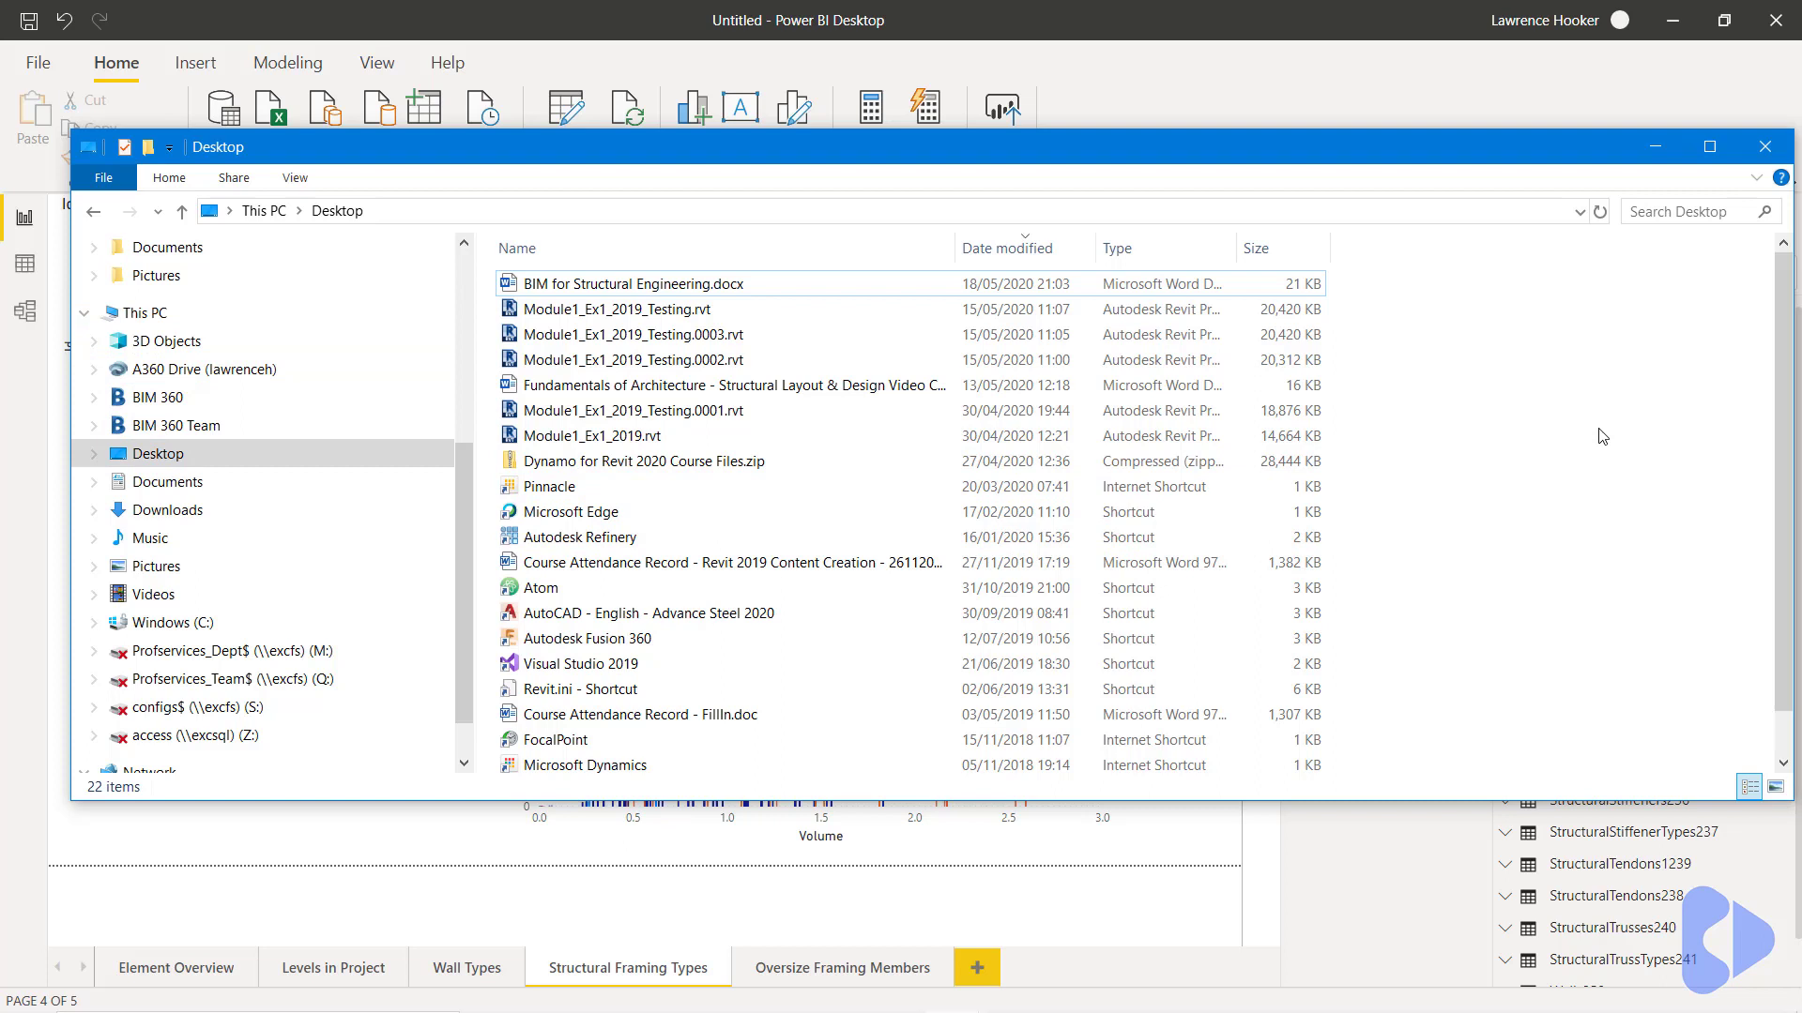
right_click(1595, 380)
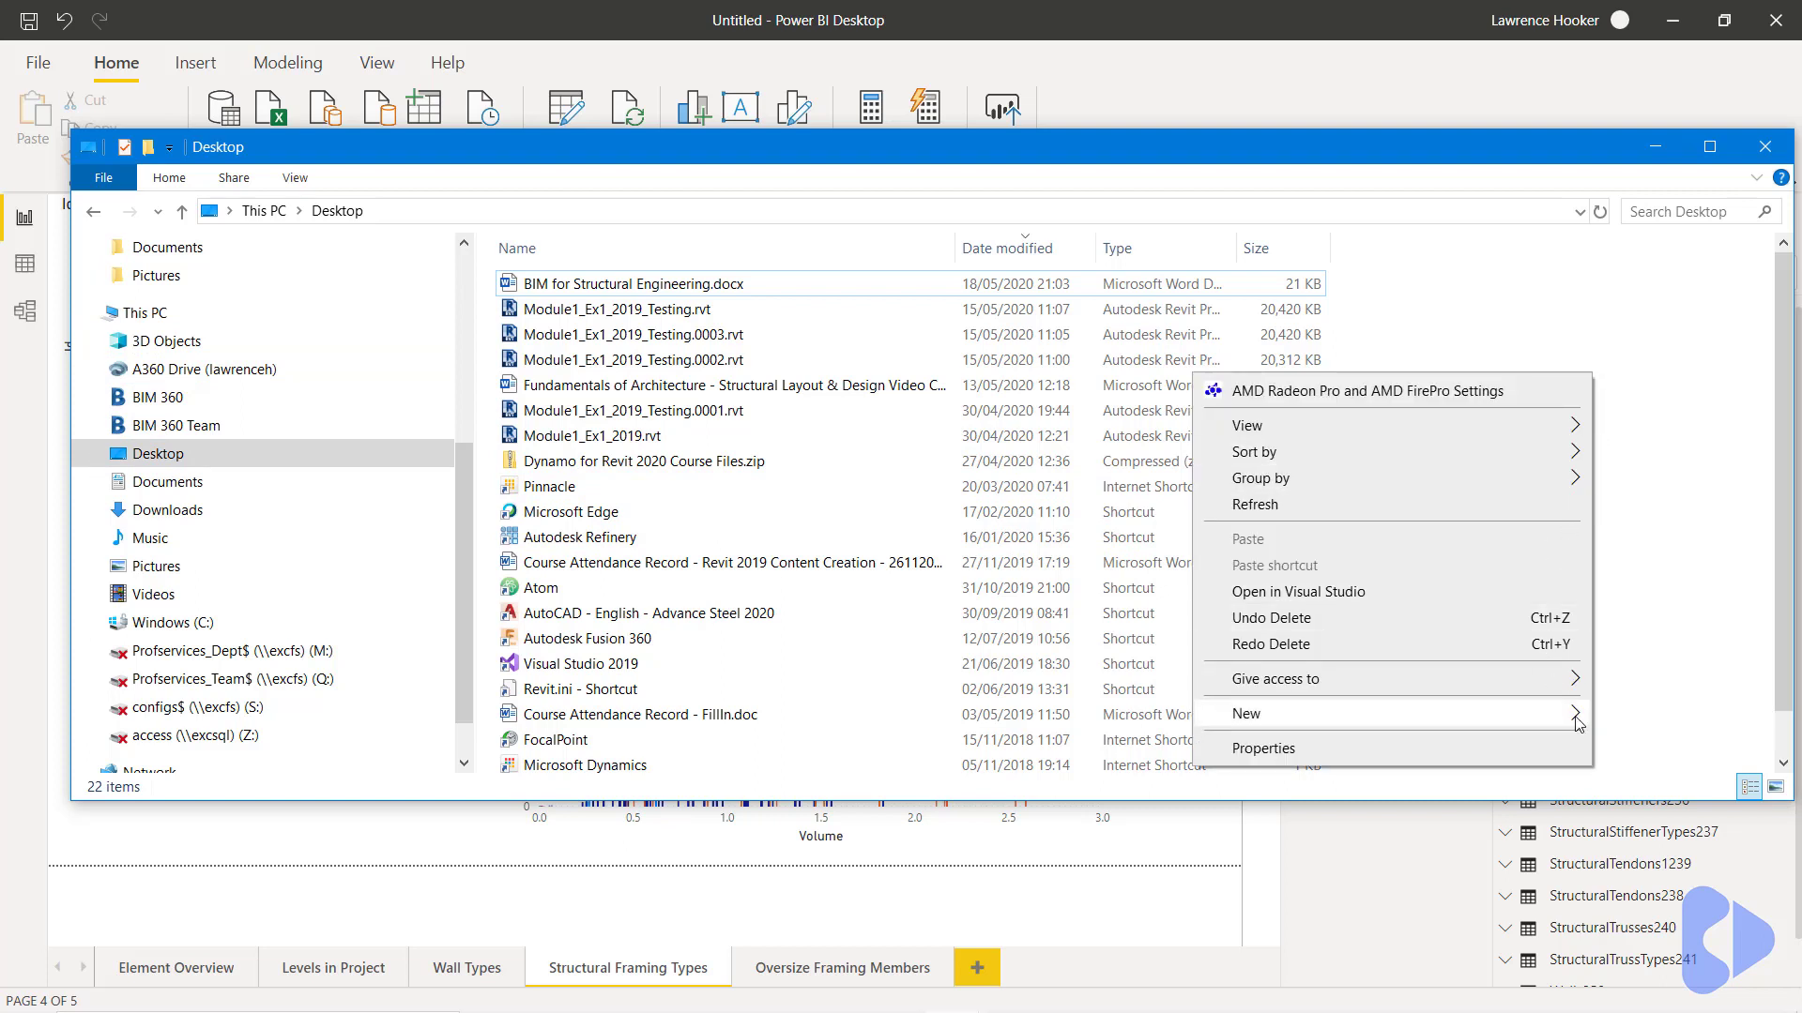
mouse_move(1579, 717)
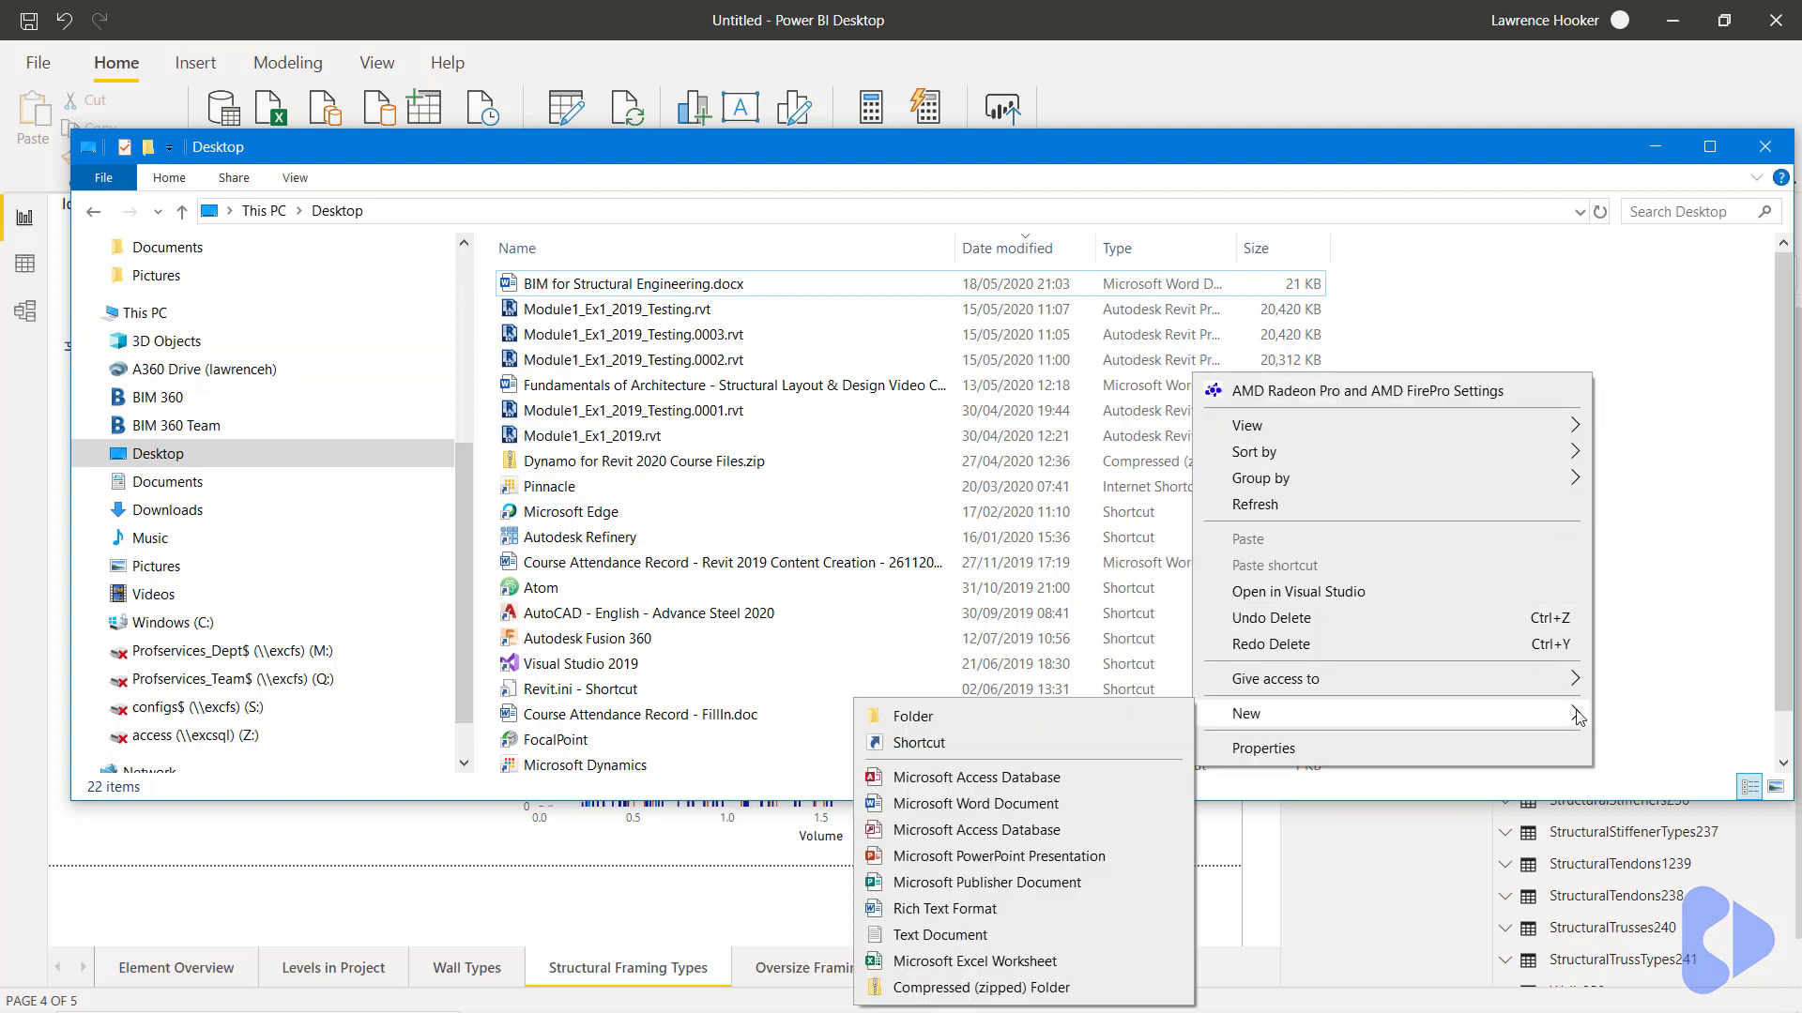
left_click(1026, 963)
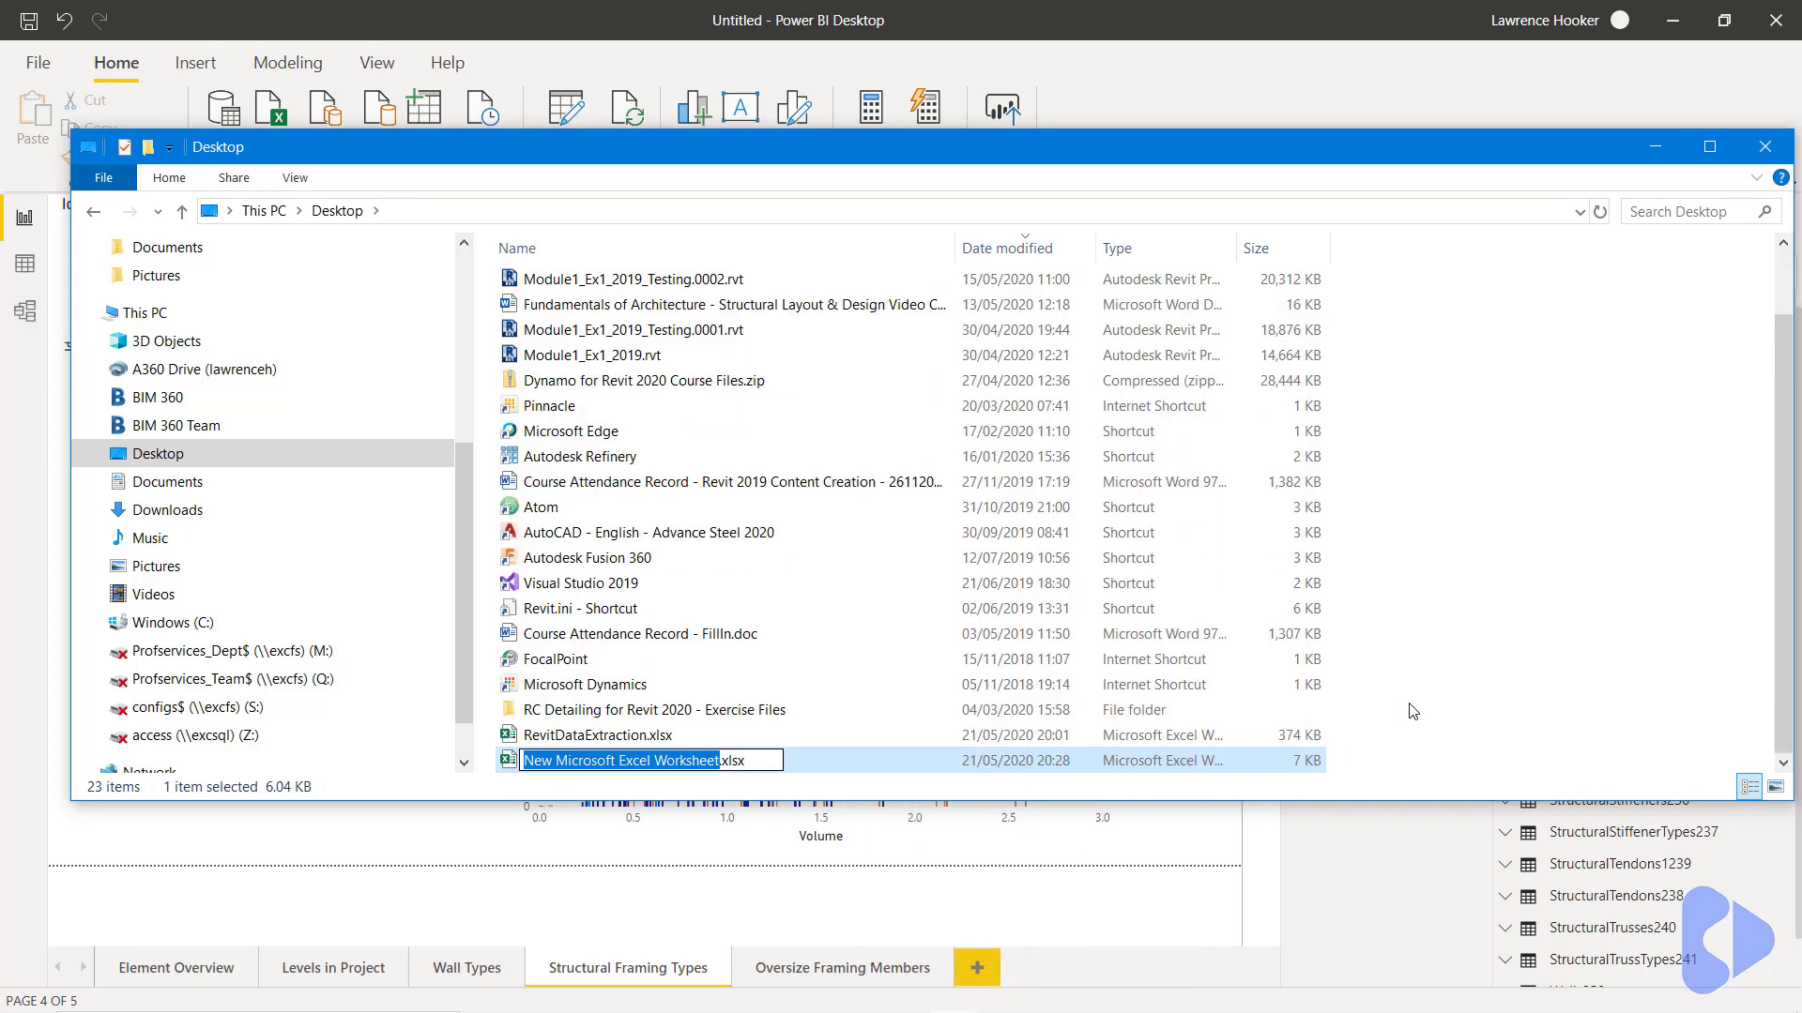
type("DataExtractionFromRevit")
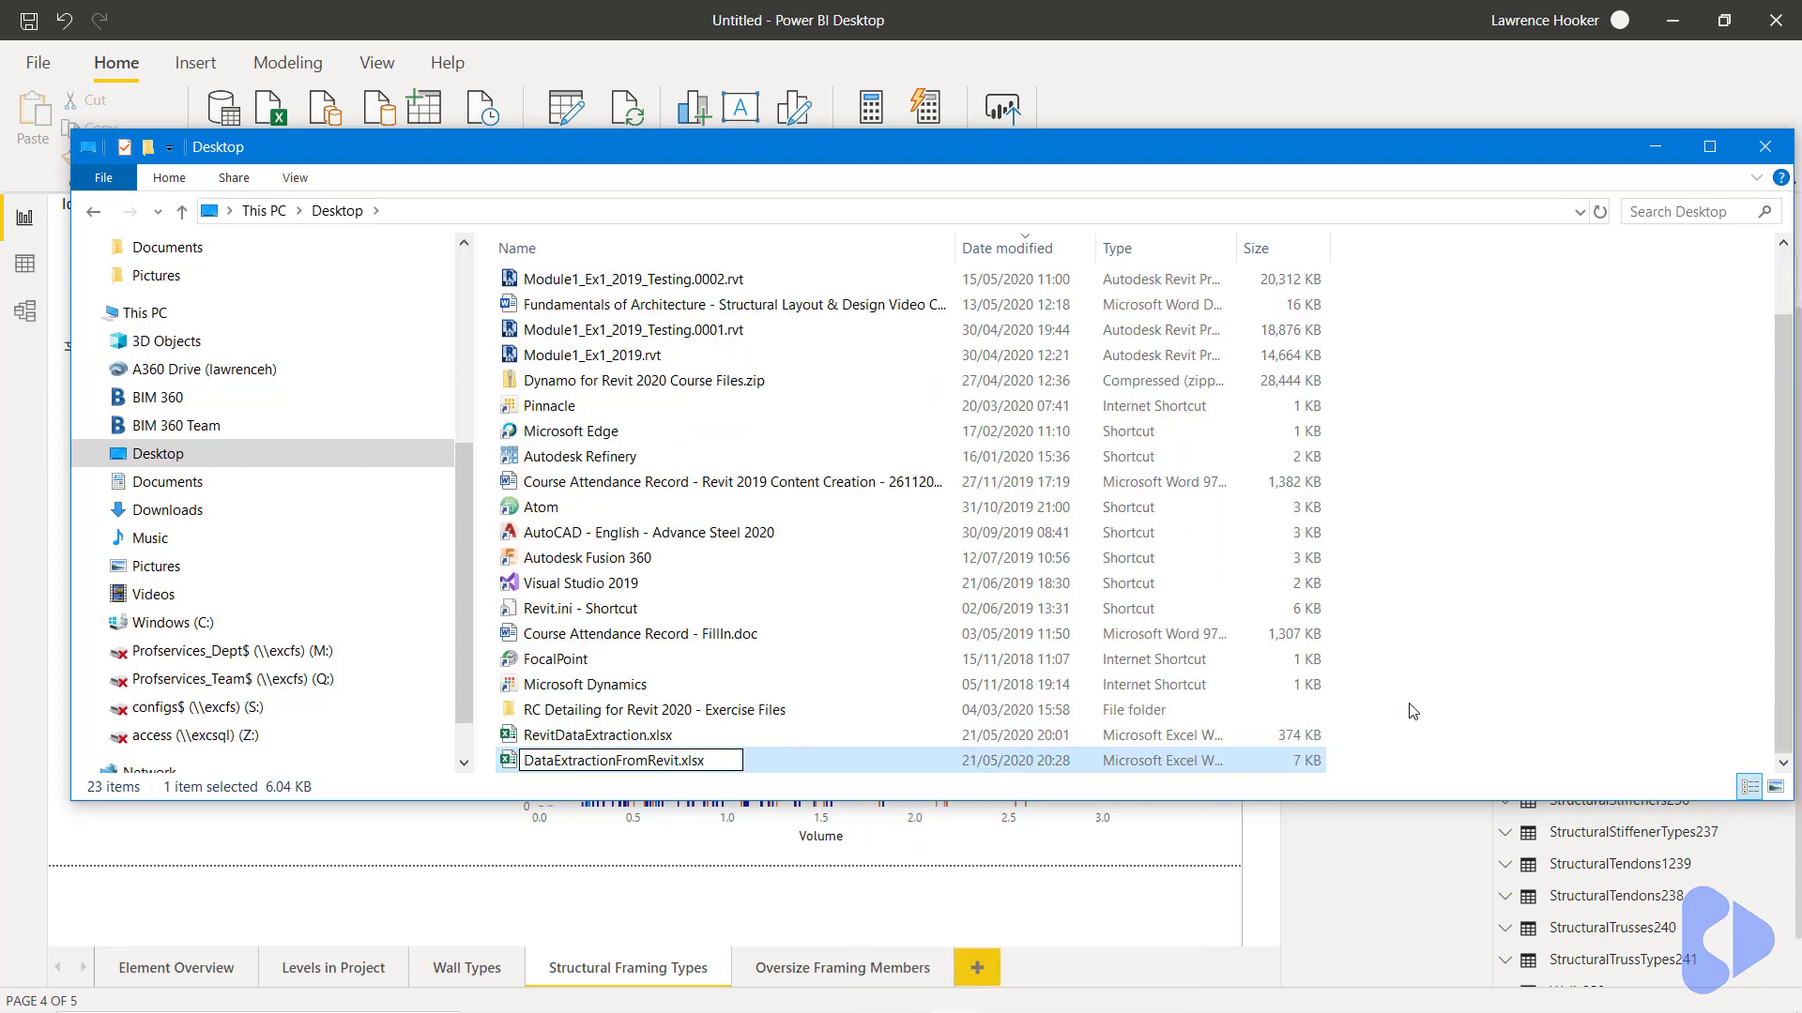
left_click(1590, 640)
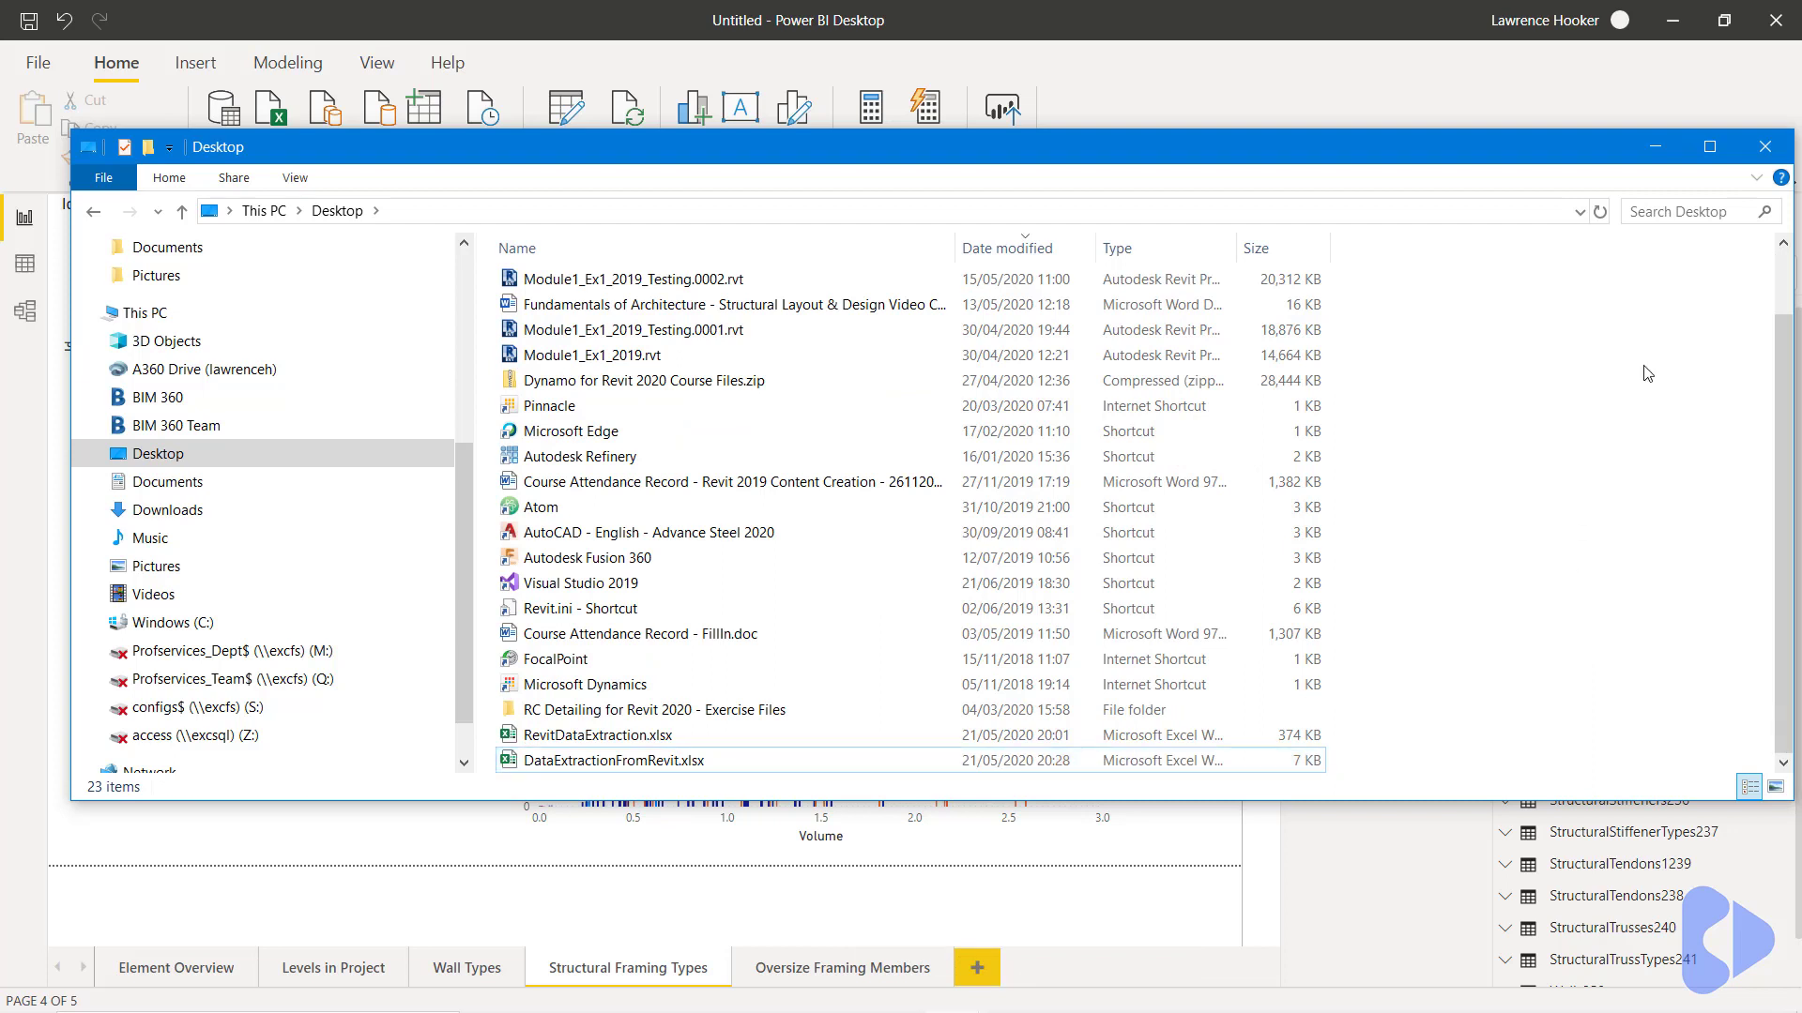
left_click(1765, 148)
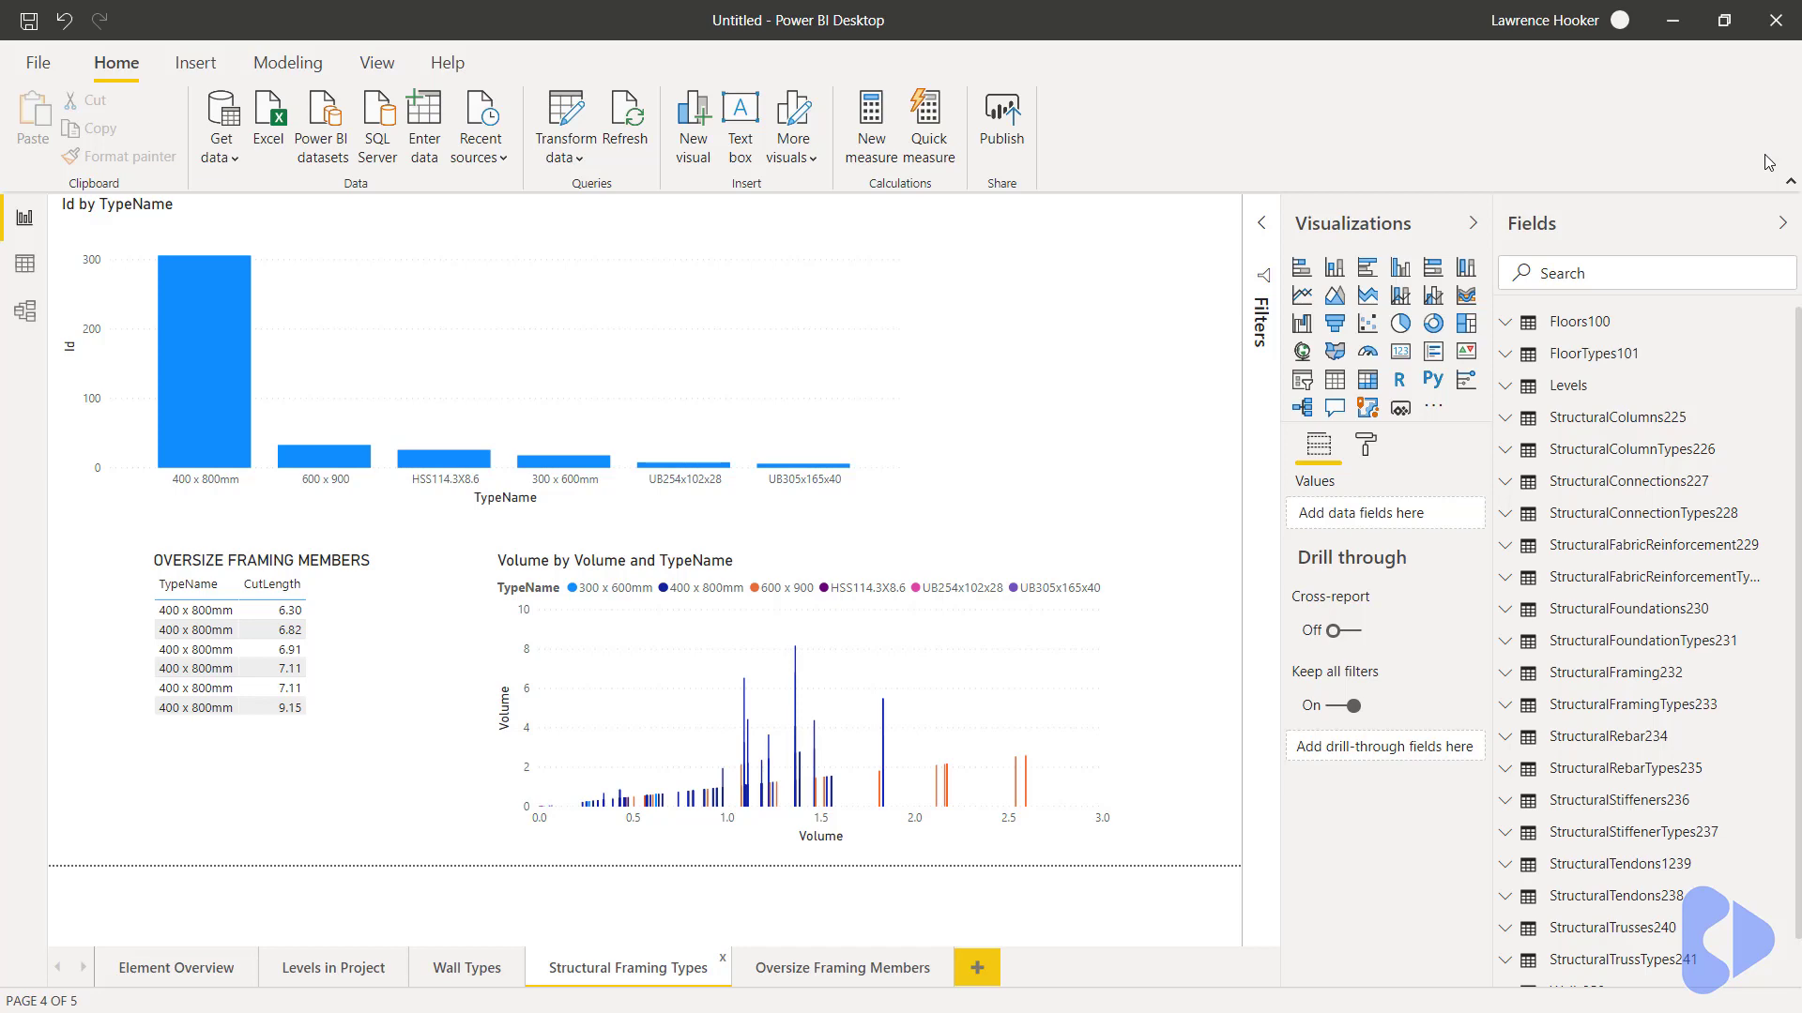
Search the Start menu for ODBC and launch ODBC Data Sources (64-bit)
key("super")
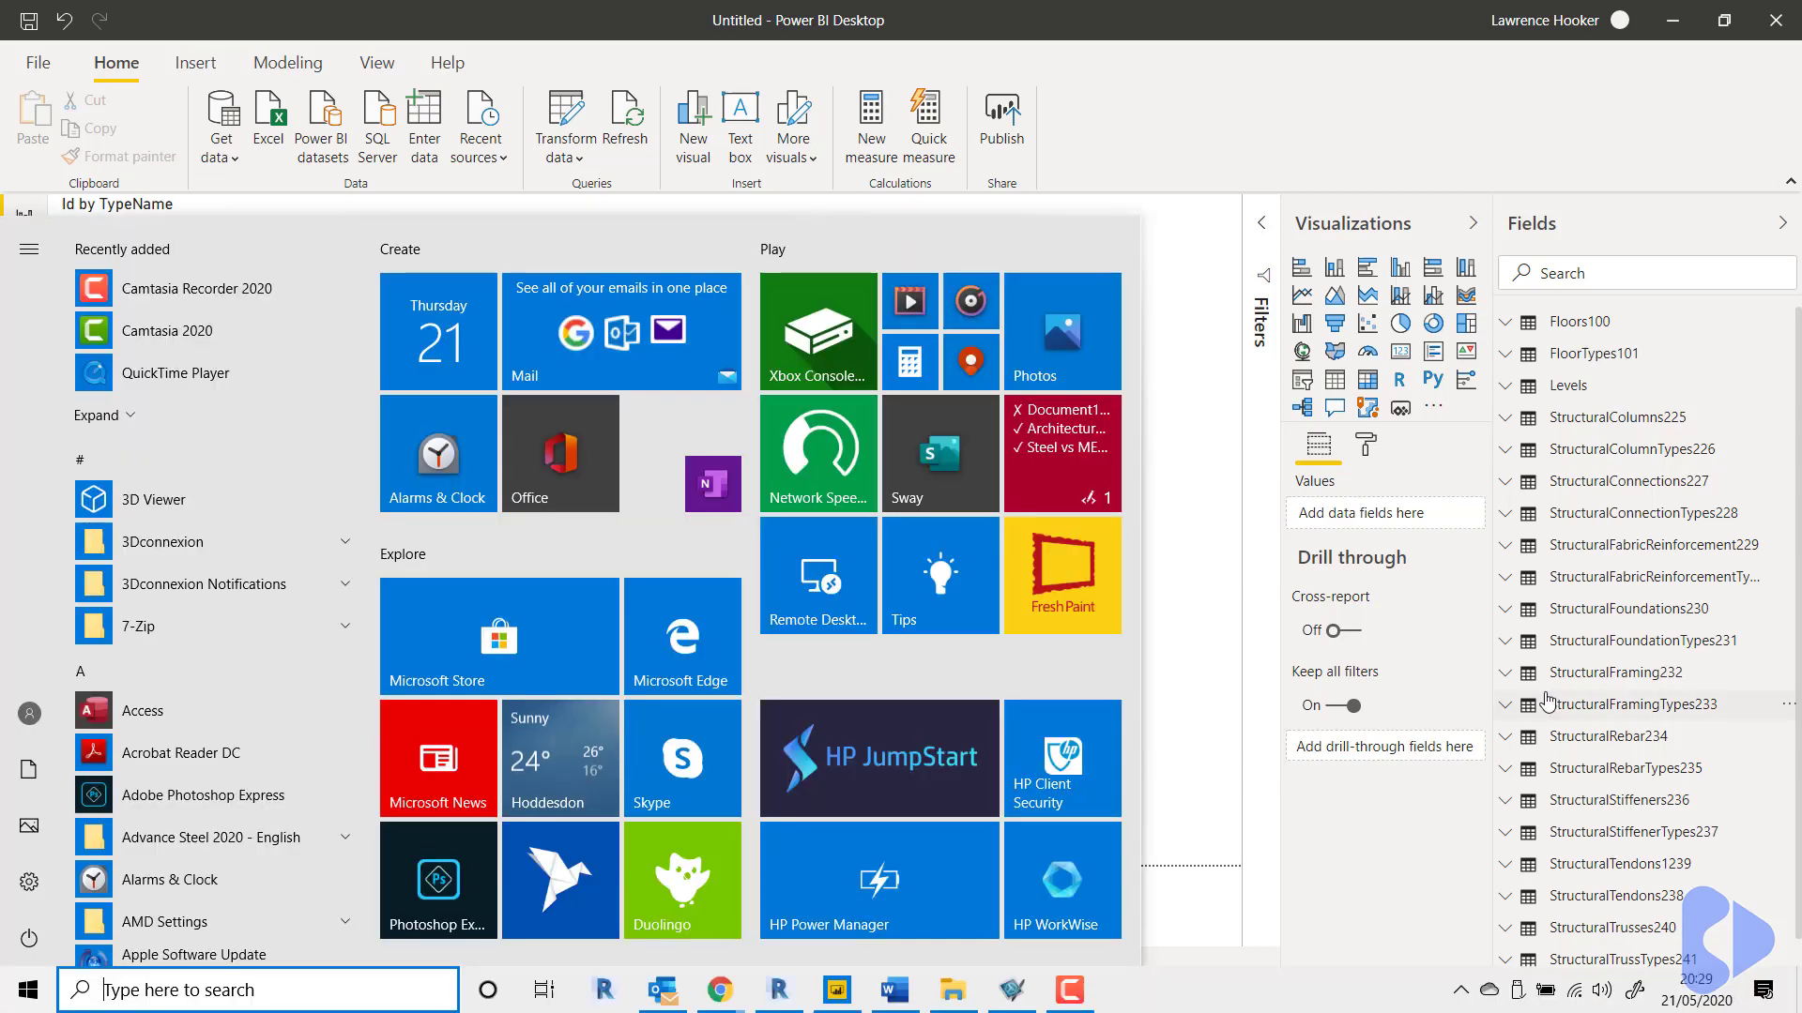
type("ODBC")
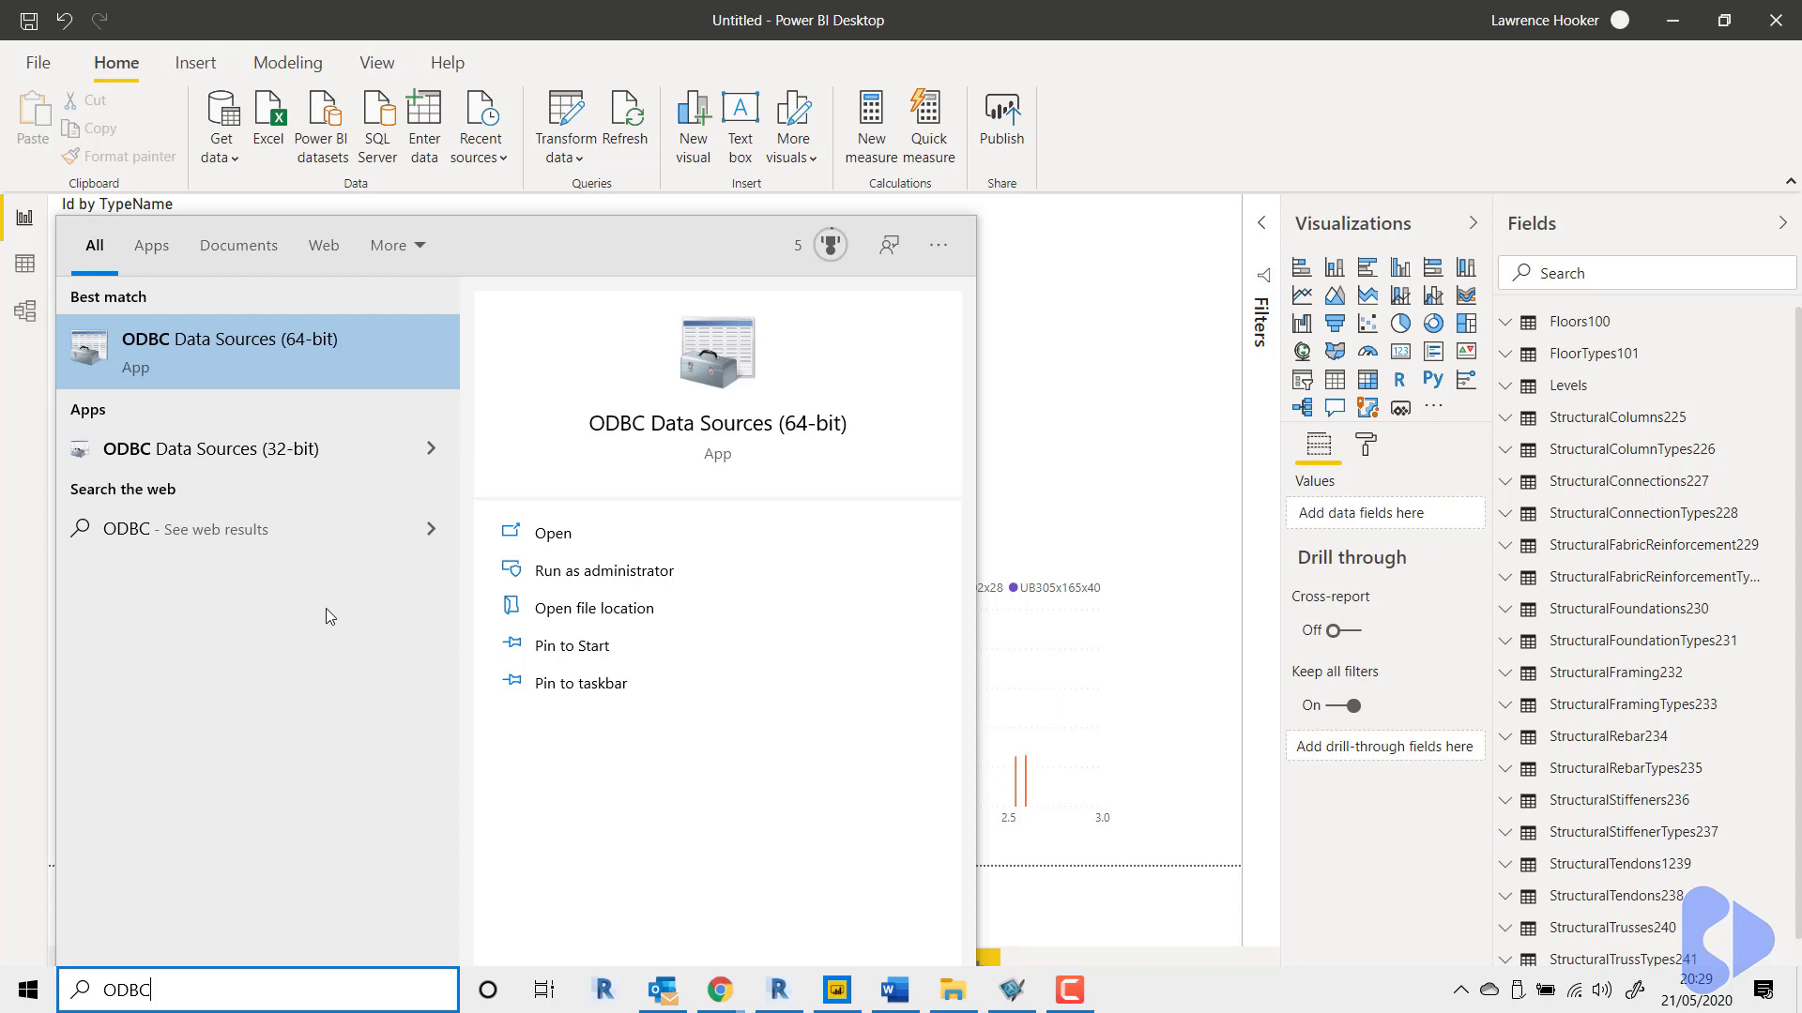
left_click(336, 362)
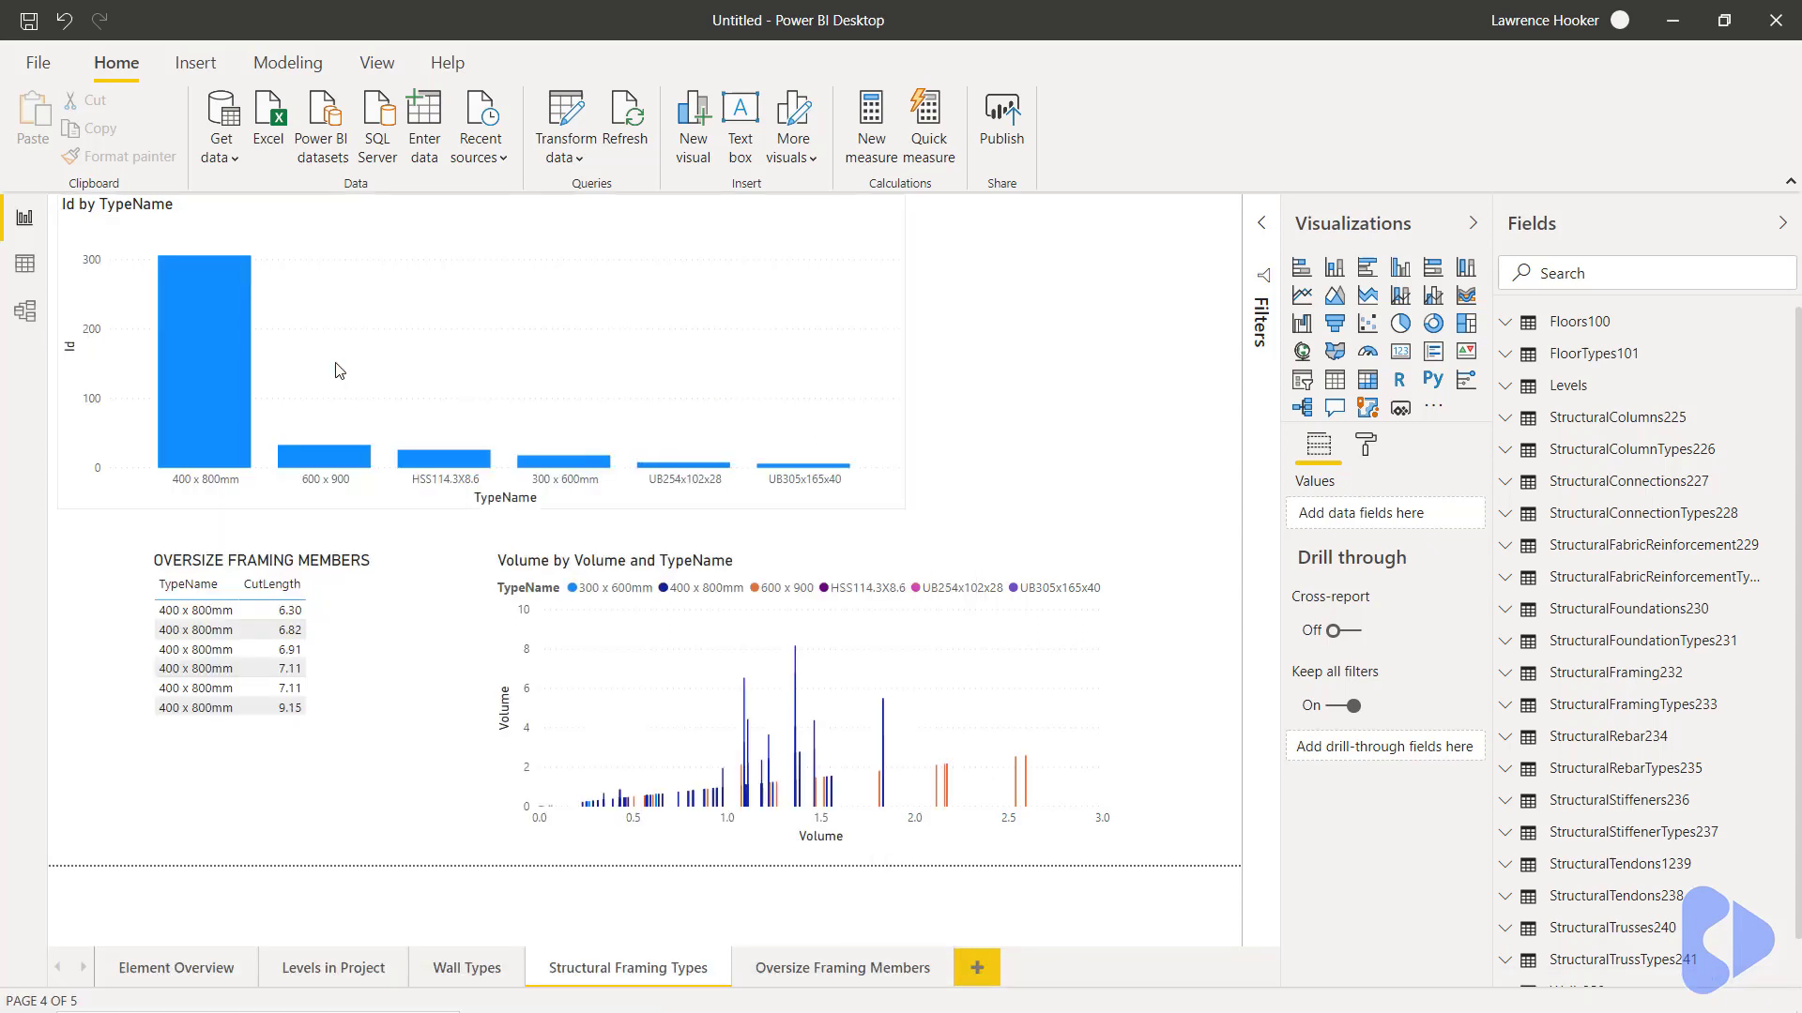
Add a new user DSN using the Microsoft Excel Driver (*.xls, *.xlsx, *.xlsm, *.xlsb)
left_click_drag(797, 276, 674, 282)
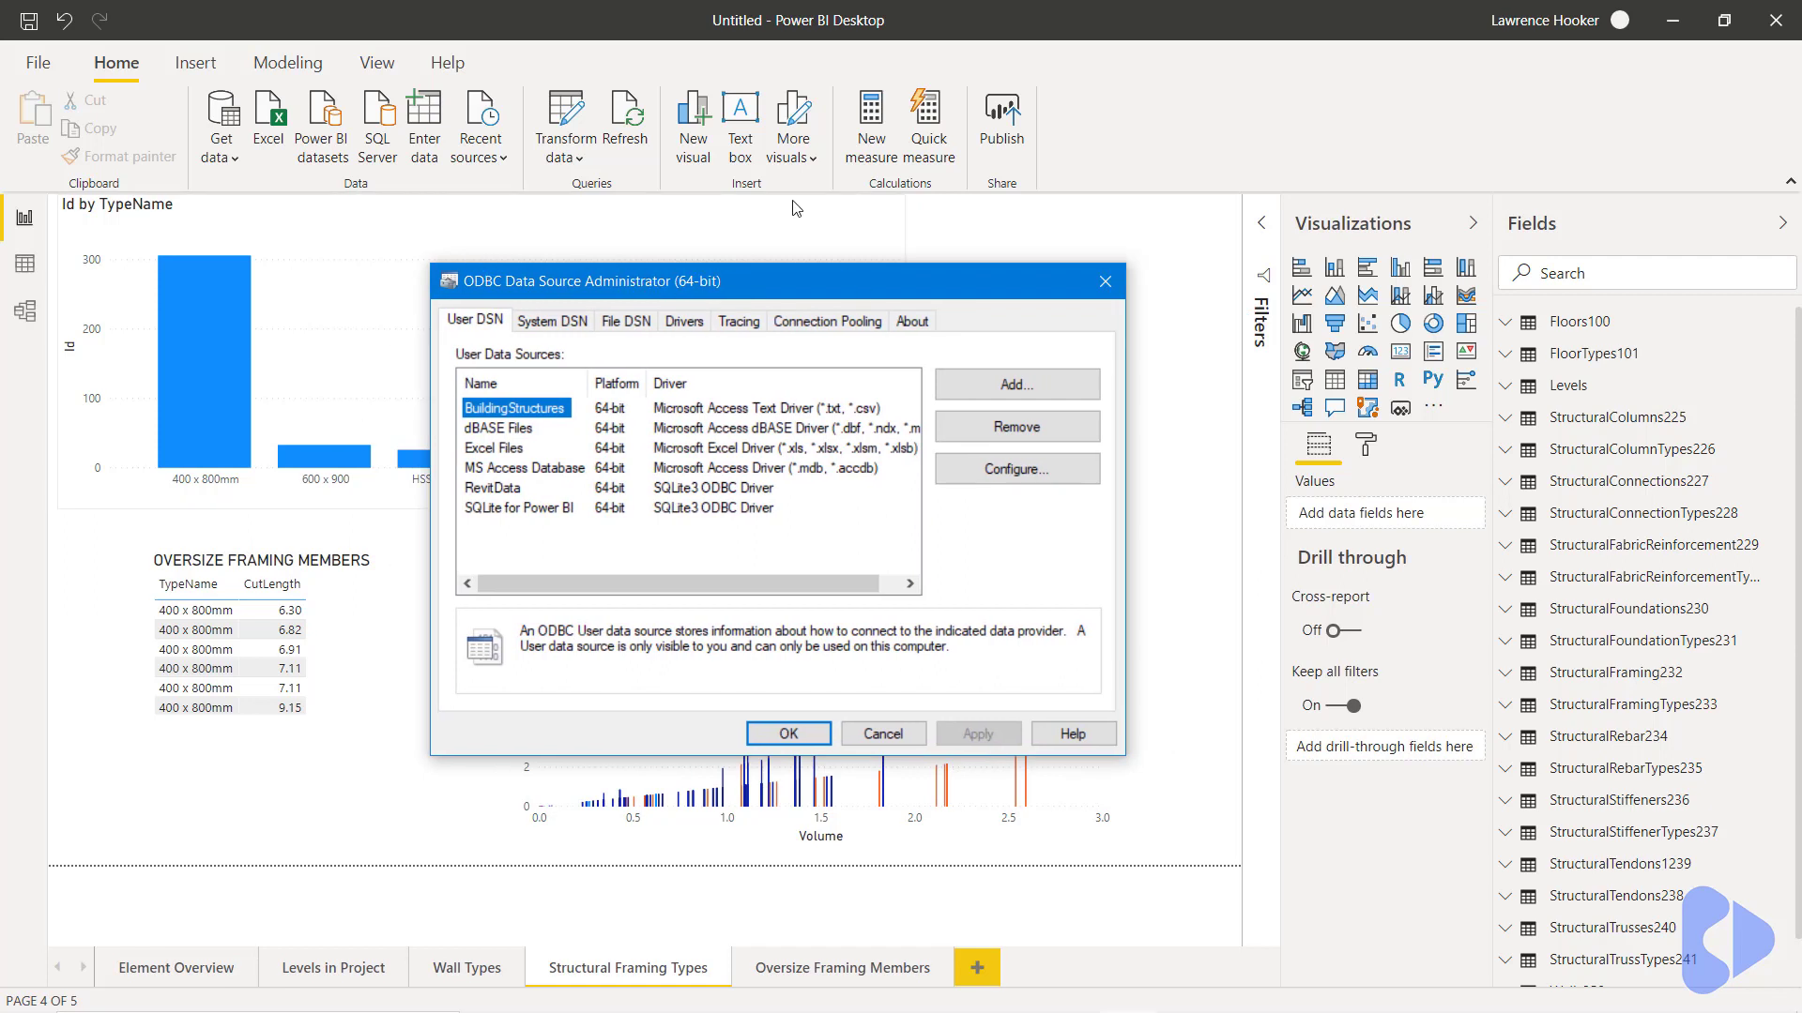
left_click(1028, 398)
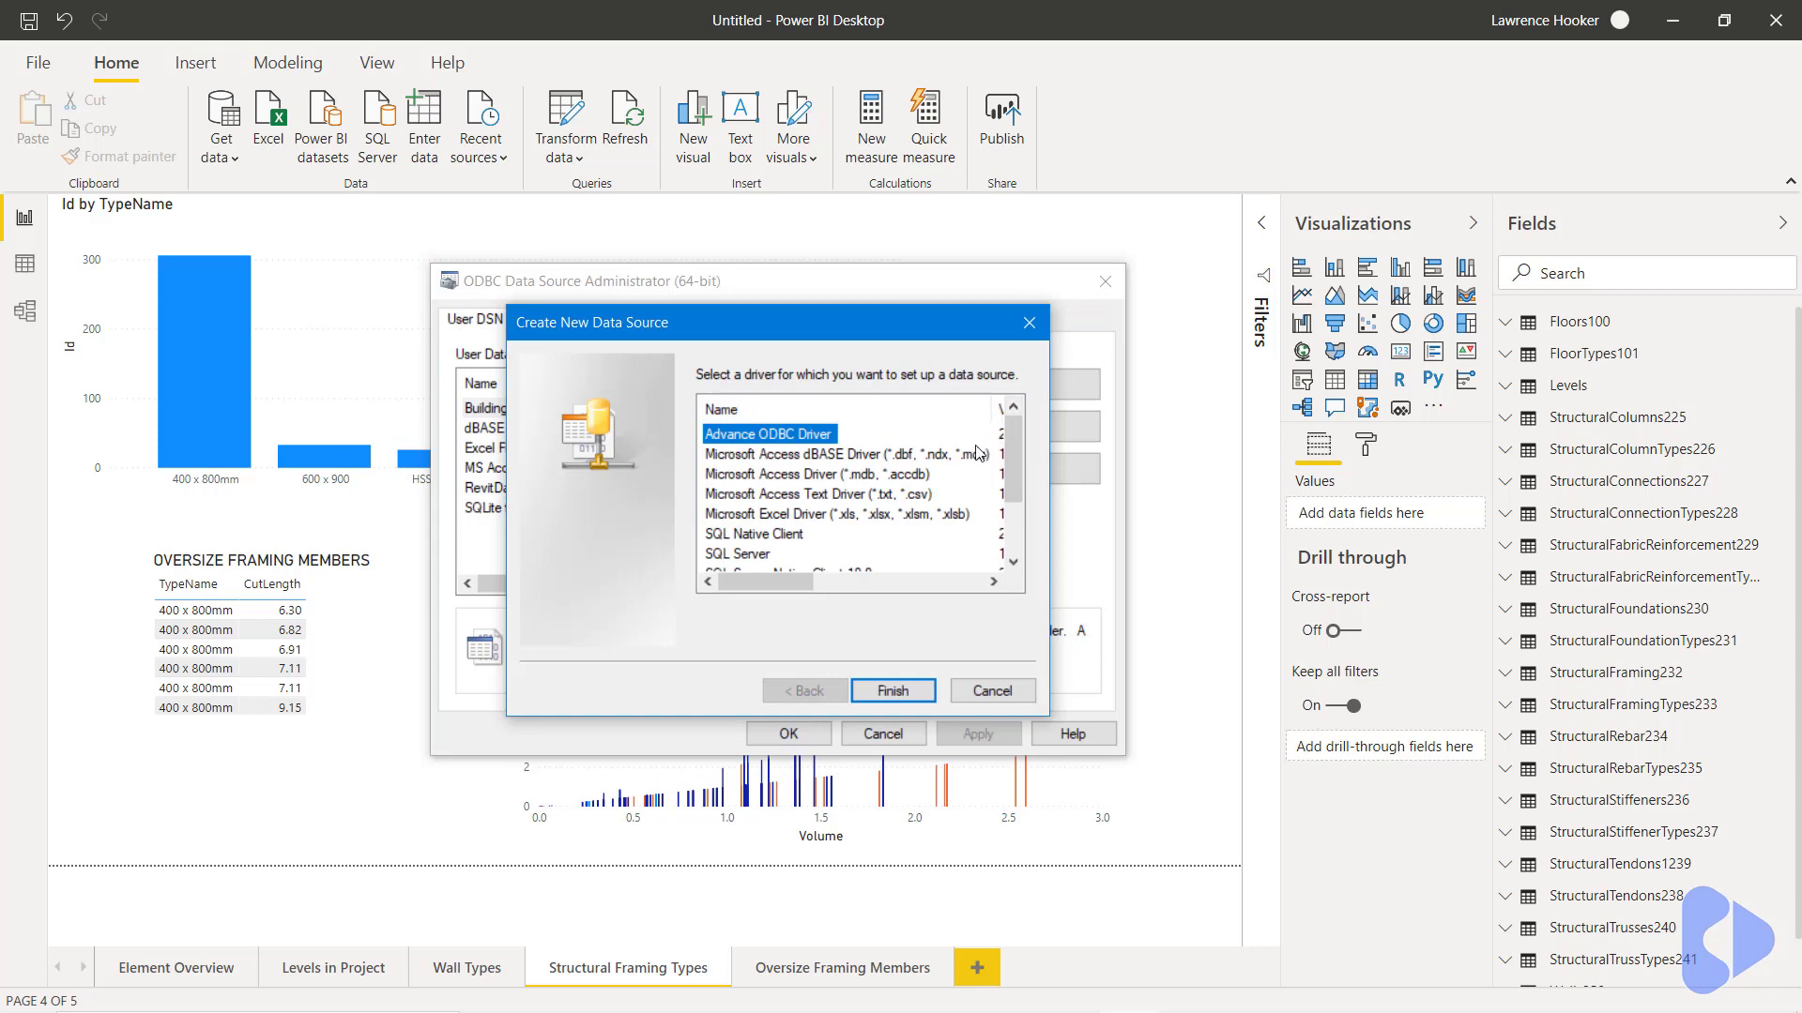
left_click(788, 518)
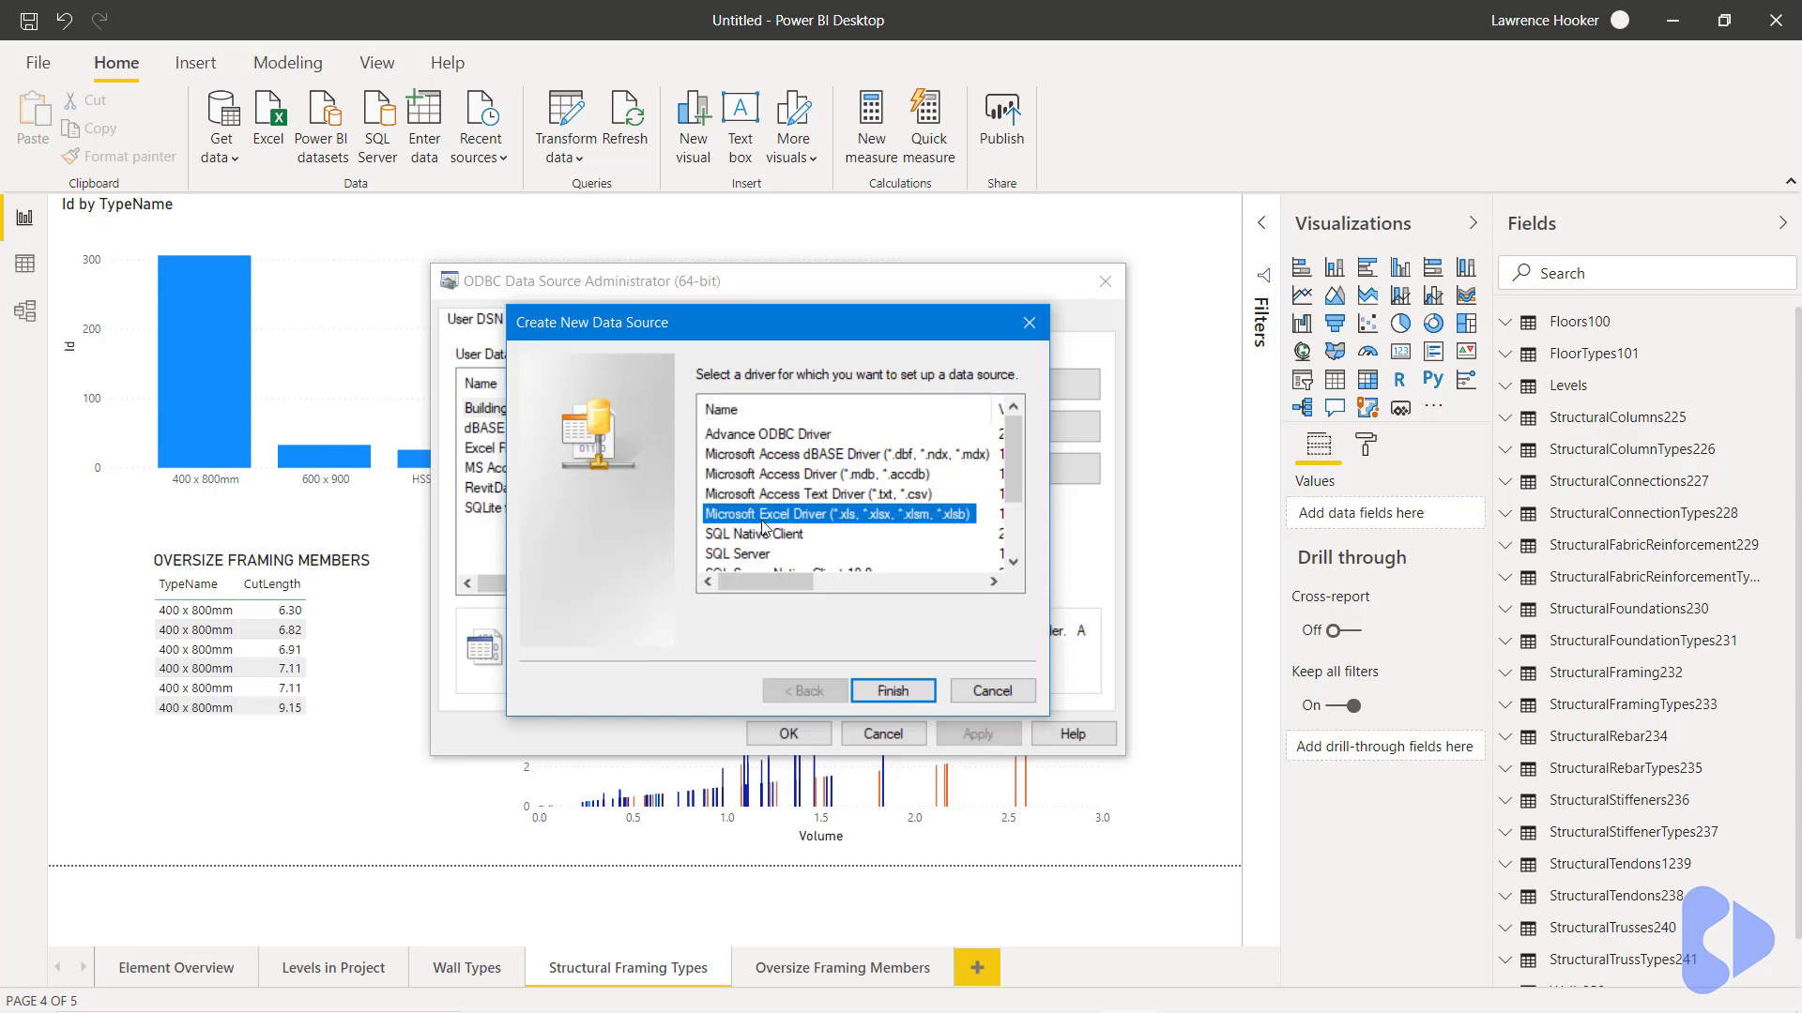
left_click(892, 695)
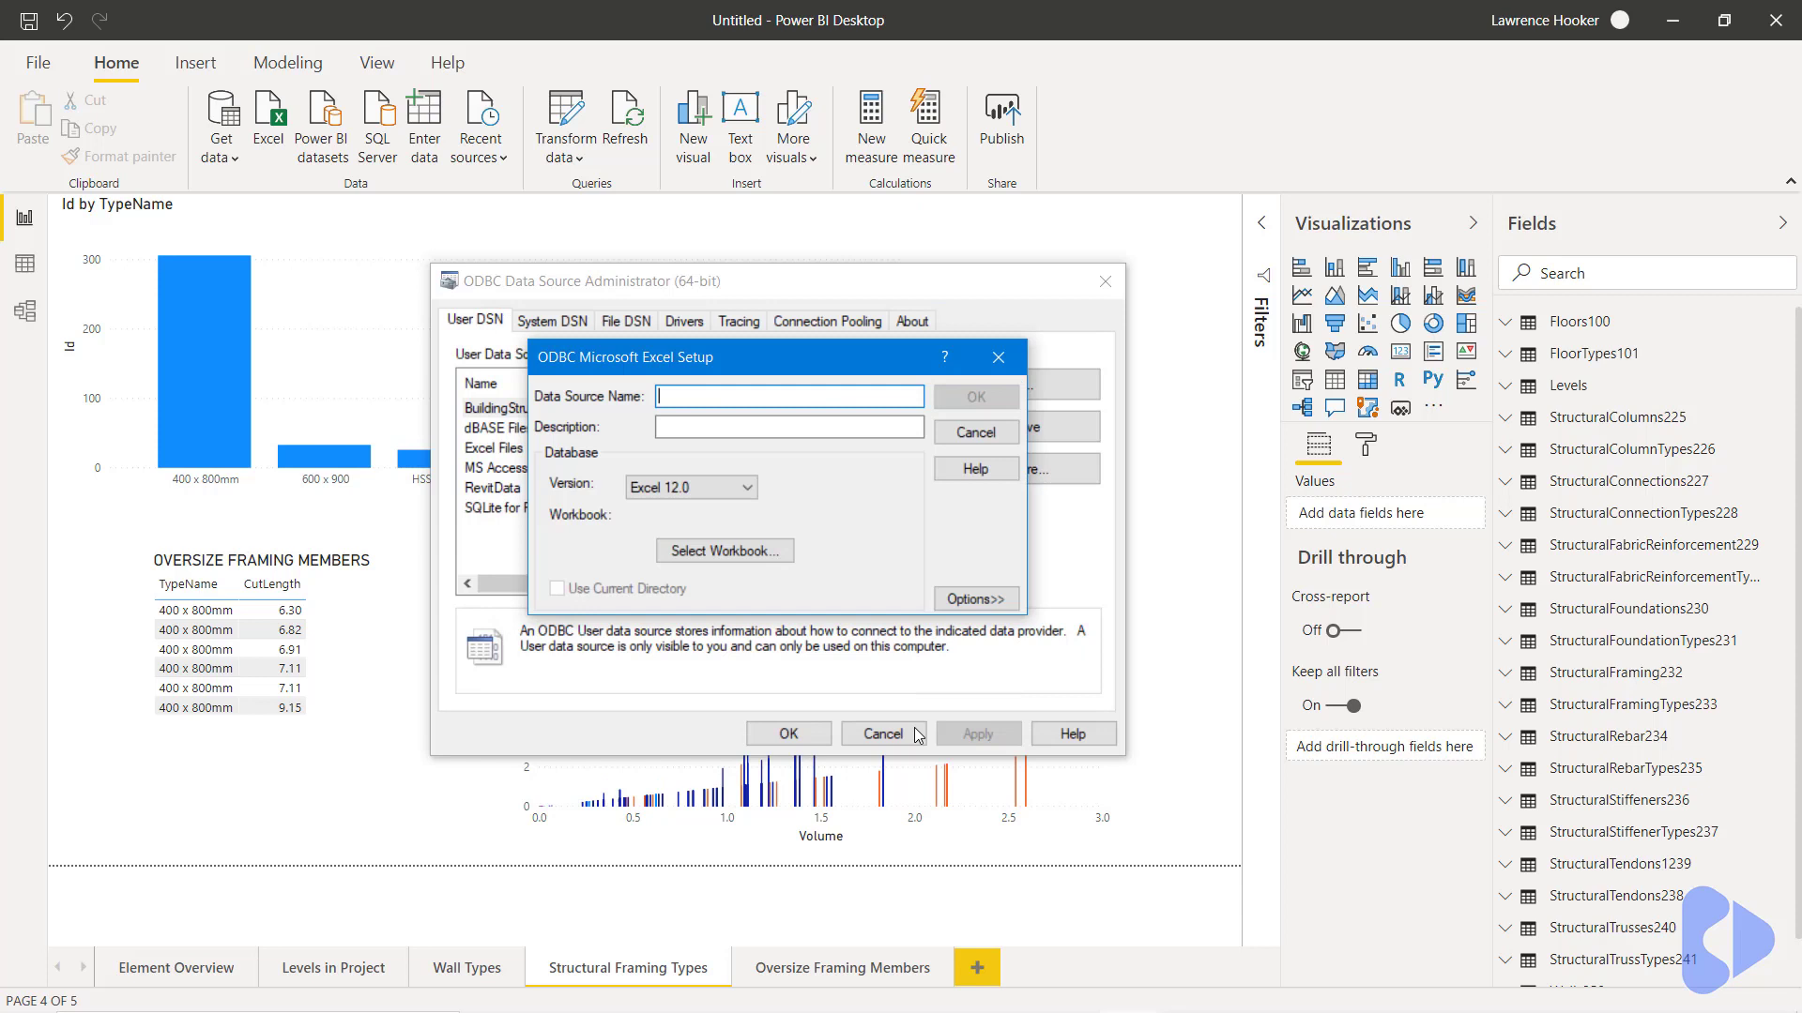
Paste DataExtractionFromRevit as the data source name and bring up the workbook chooser
type("DataExtractionFromRevit")
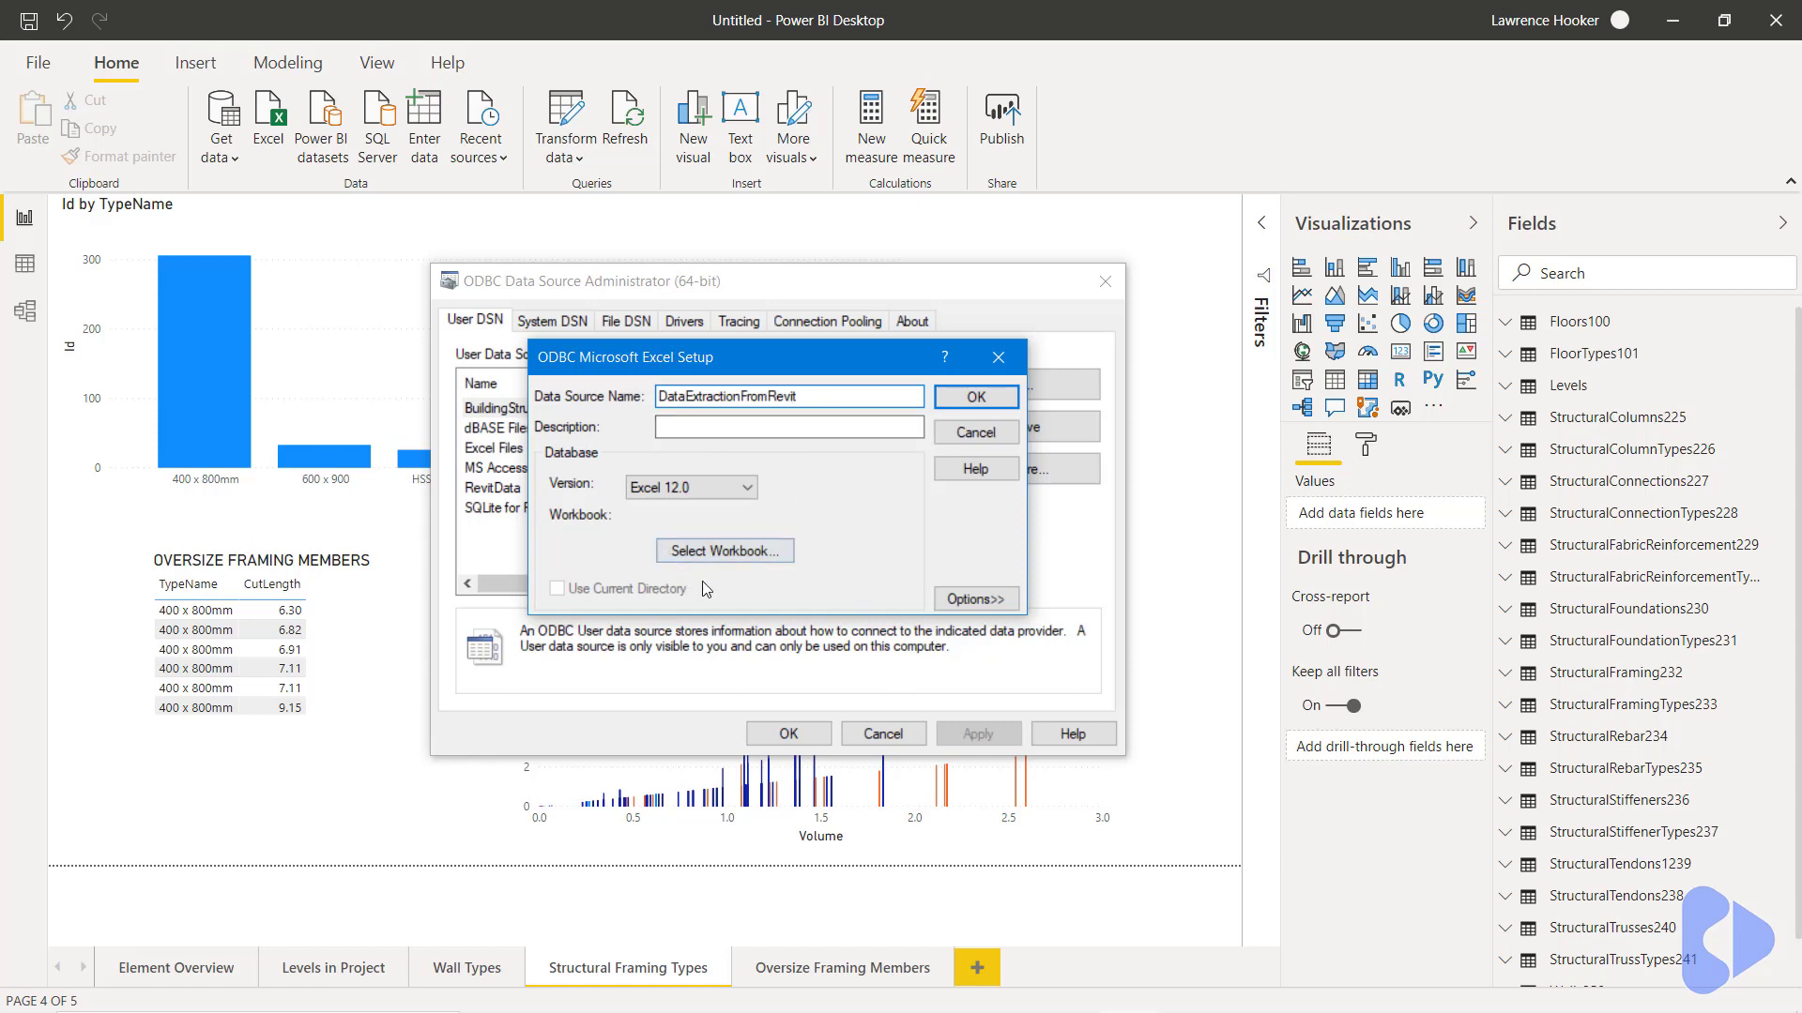
left_click(762, 552)
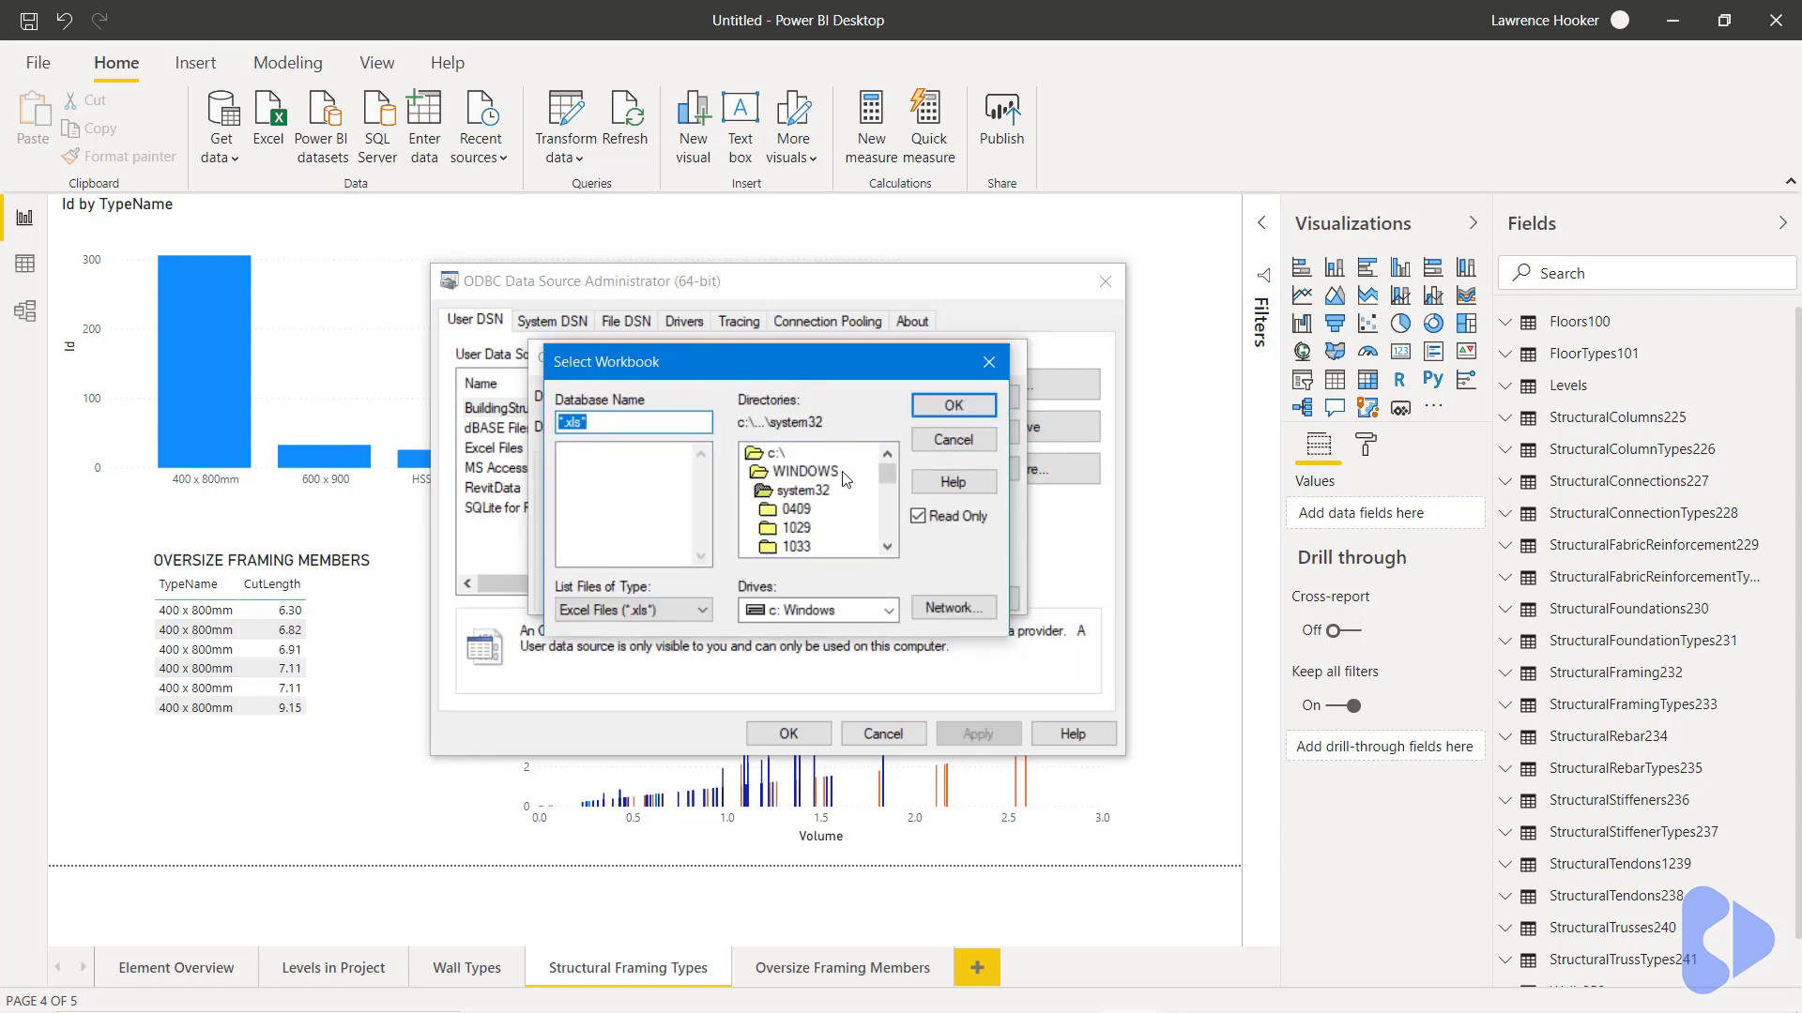
Browse to the user's Desktop under C:\Users and select RevitDataExtraction.xlsx as the workbook
double_click(776, 453)
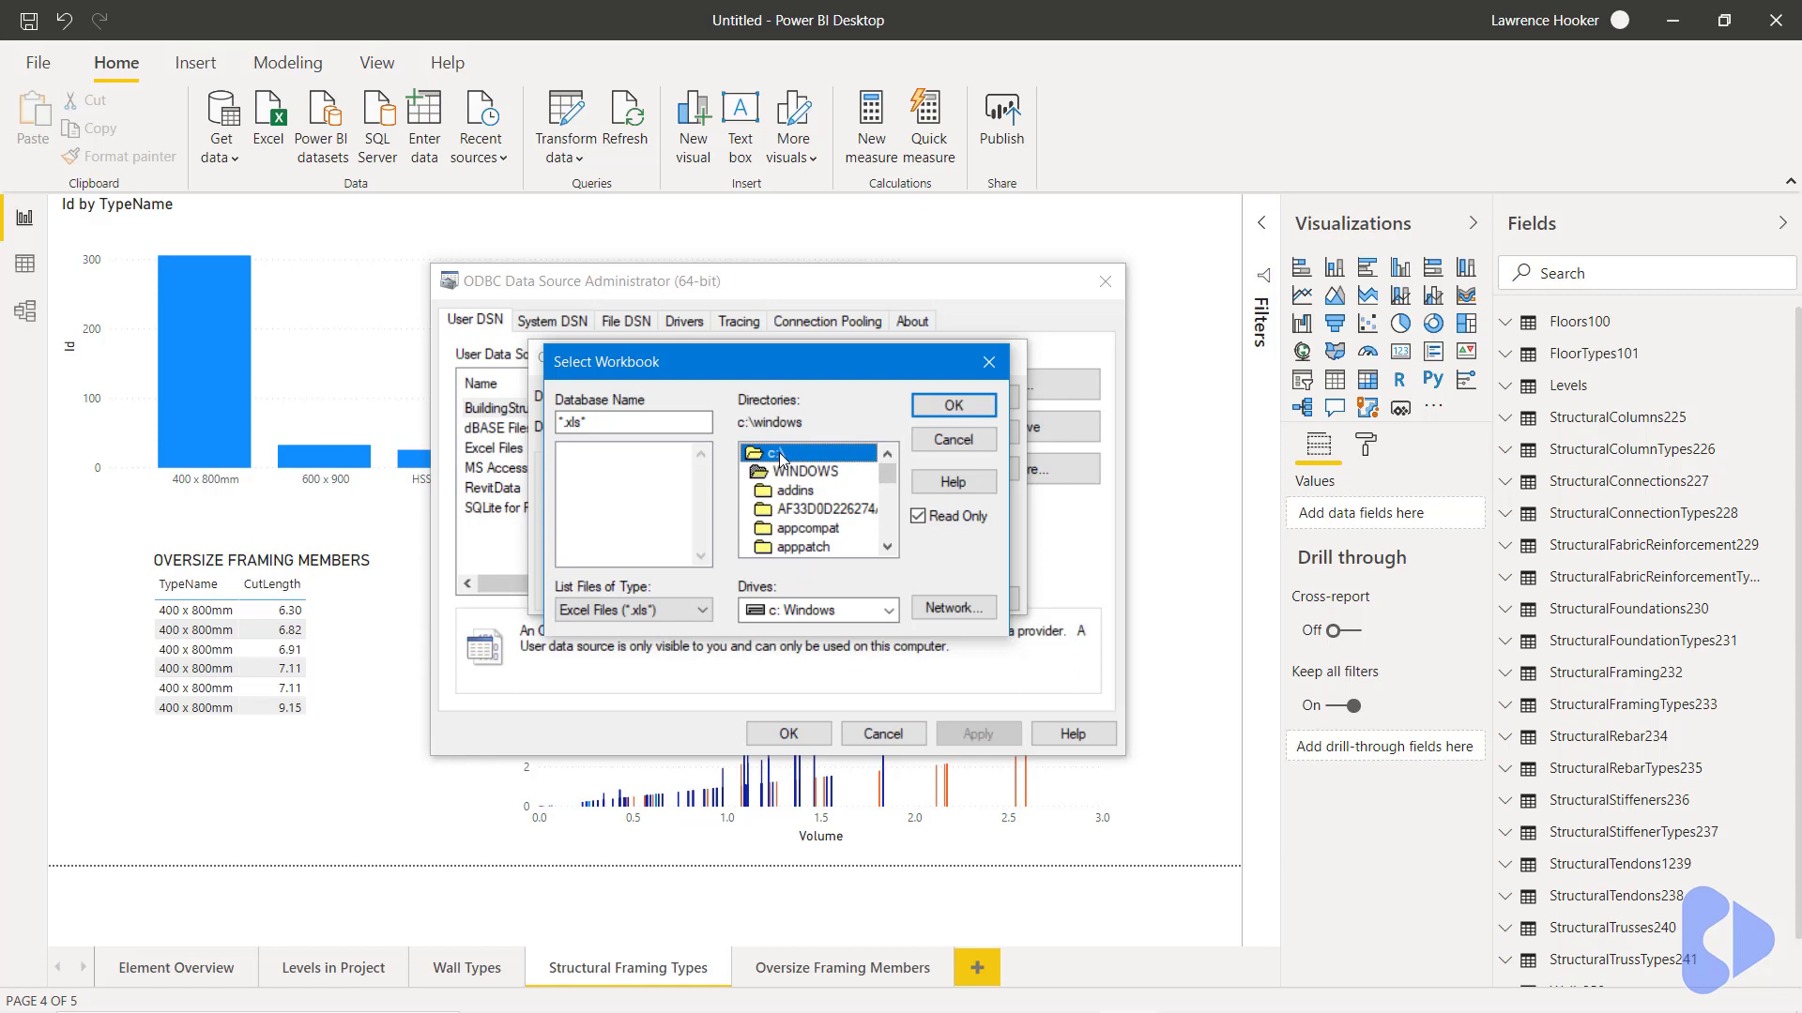
left_click_drag(887, 476, 887, 523)
double_click(798, 531)
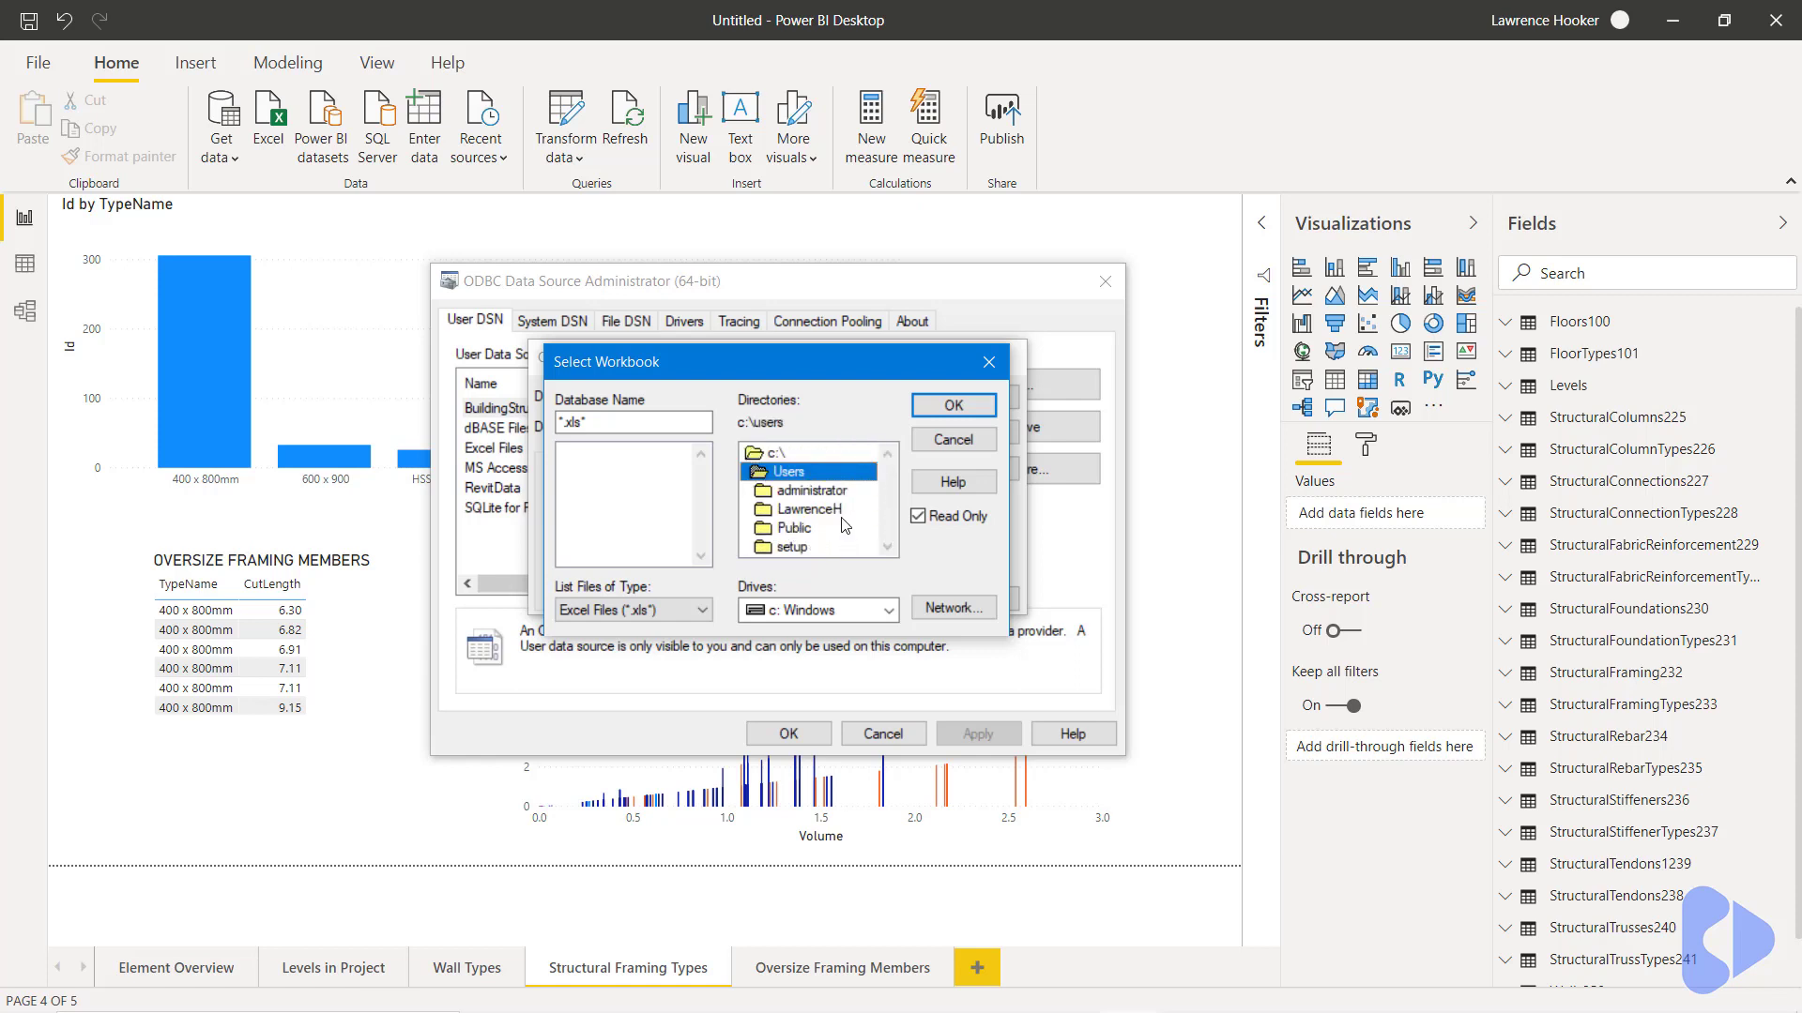
double_click(835, 509)
left_click(882, 549)
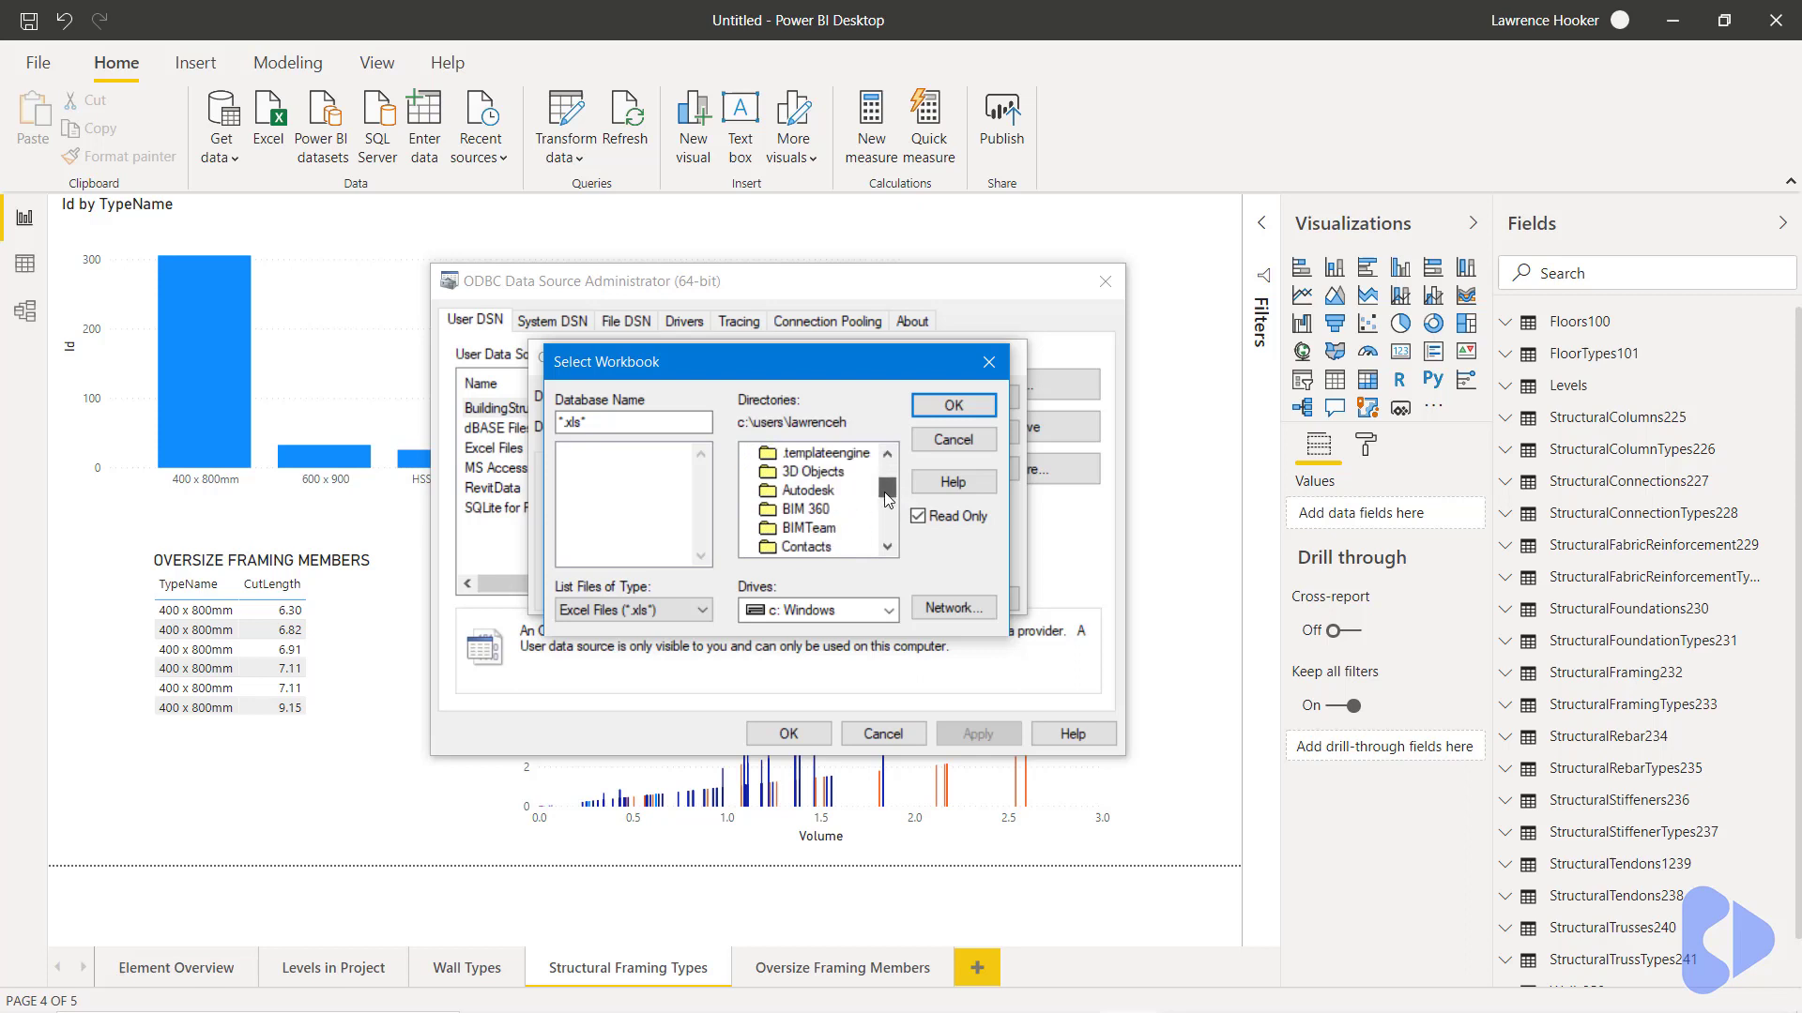
left_click_drag(887, 527, 824, 479)
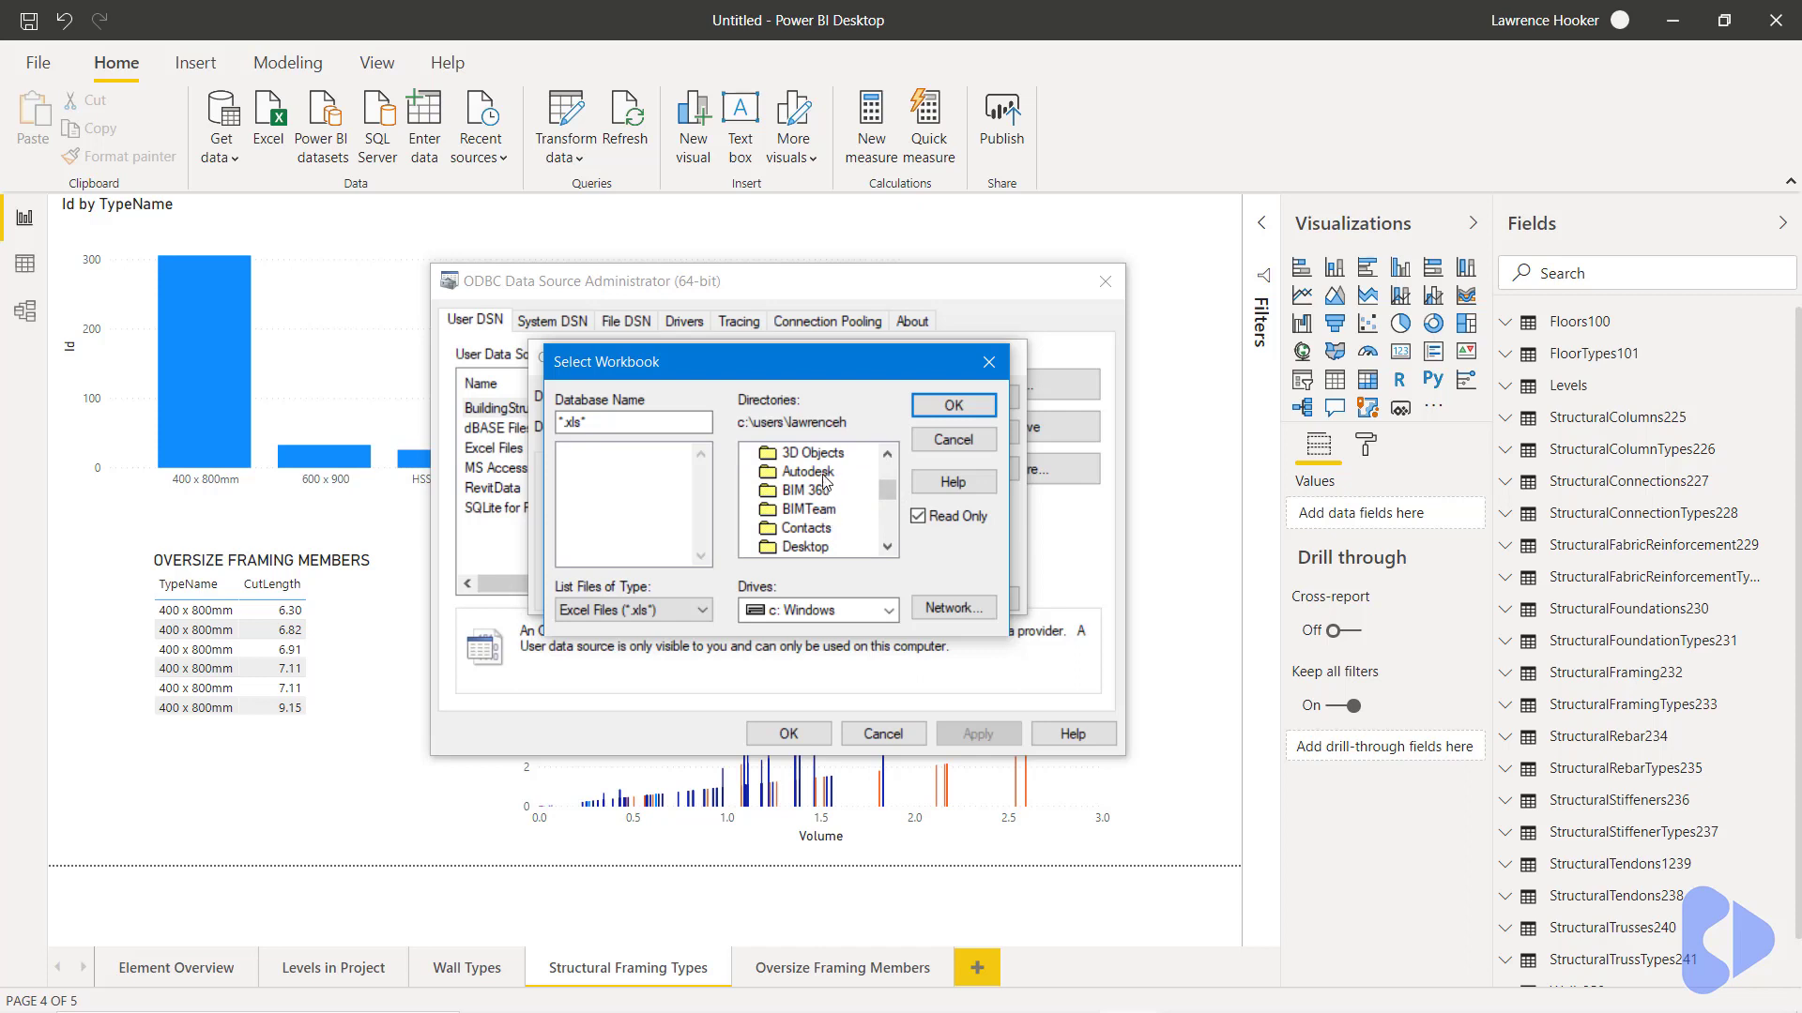
left_click(818, 549)
double_click(865, 549)
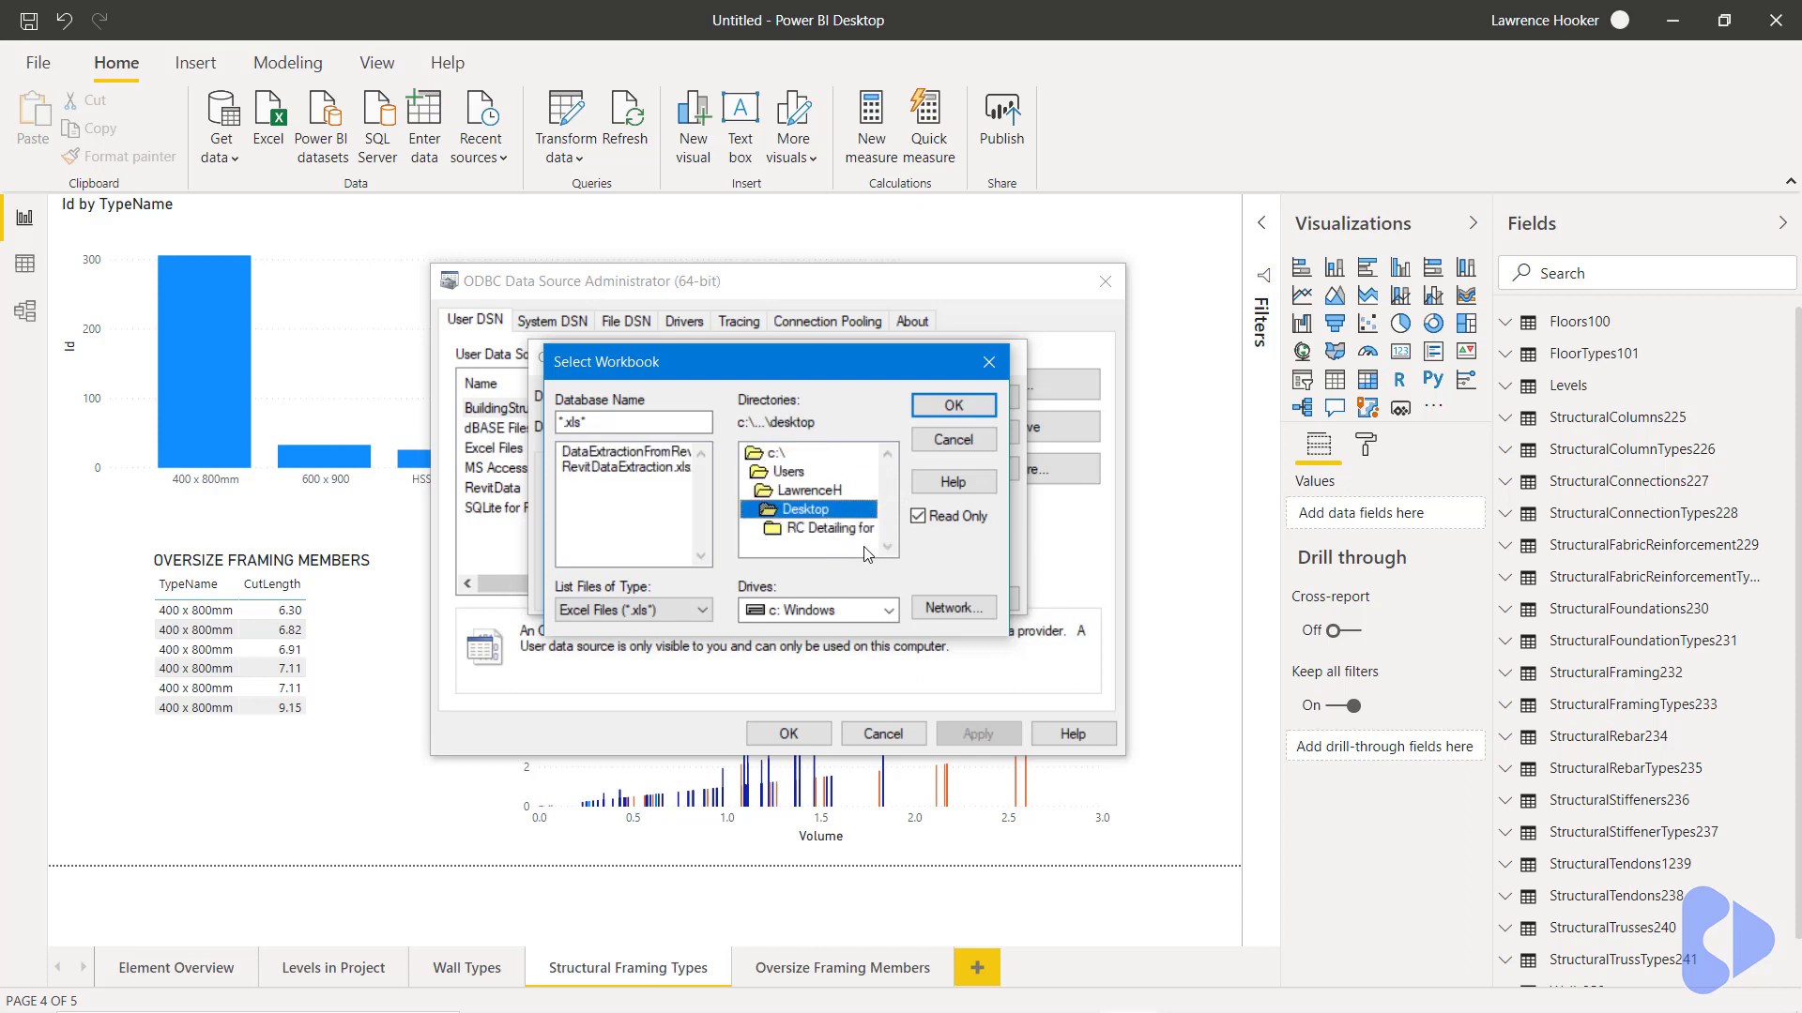
left_click(623, 469)
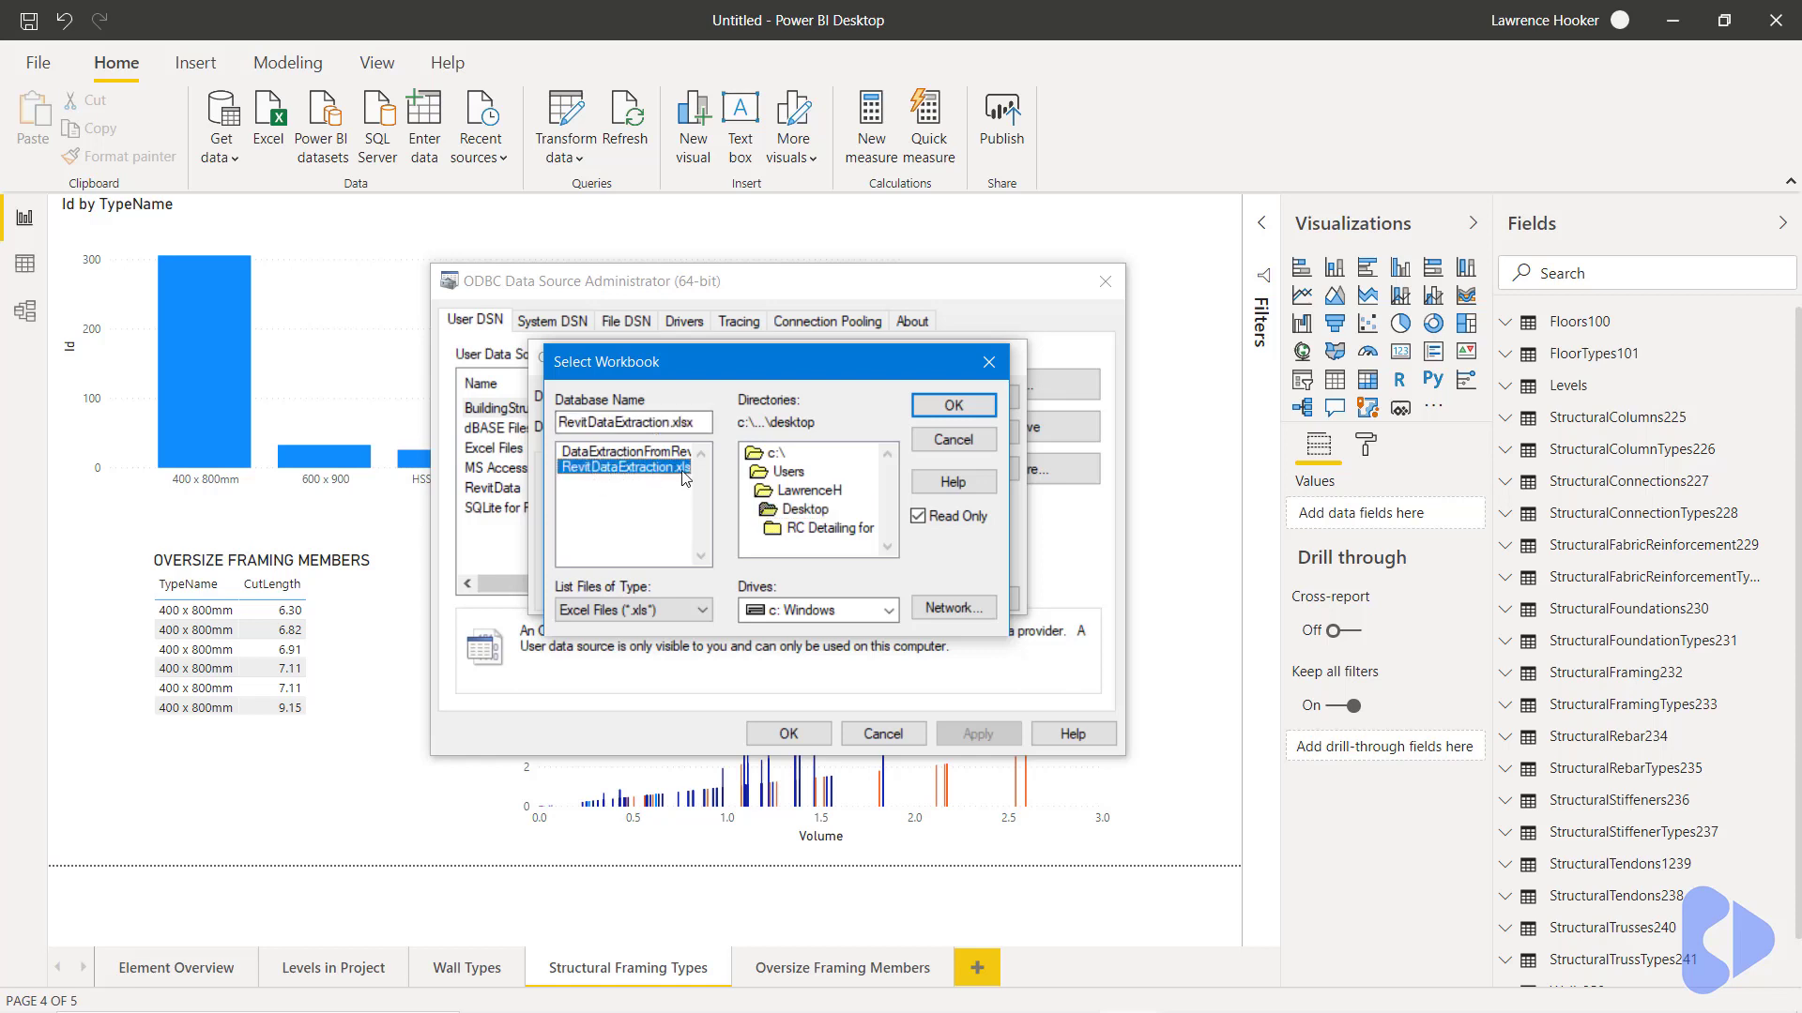
left_click(954, 406)
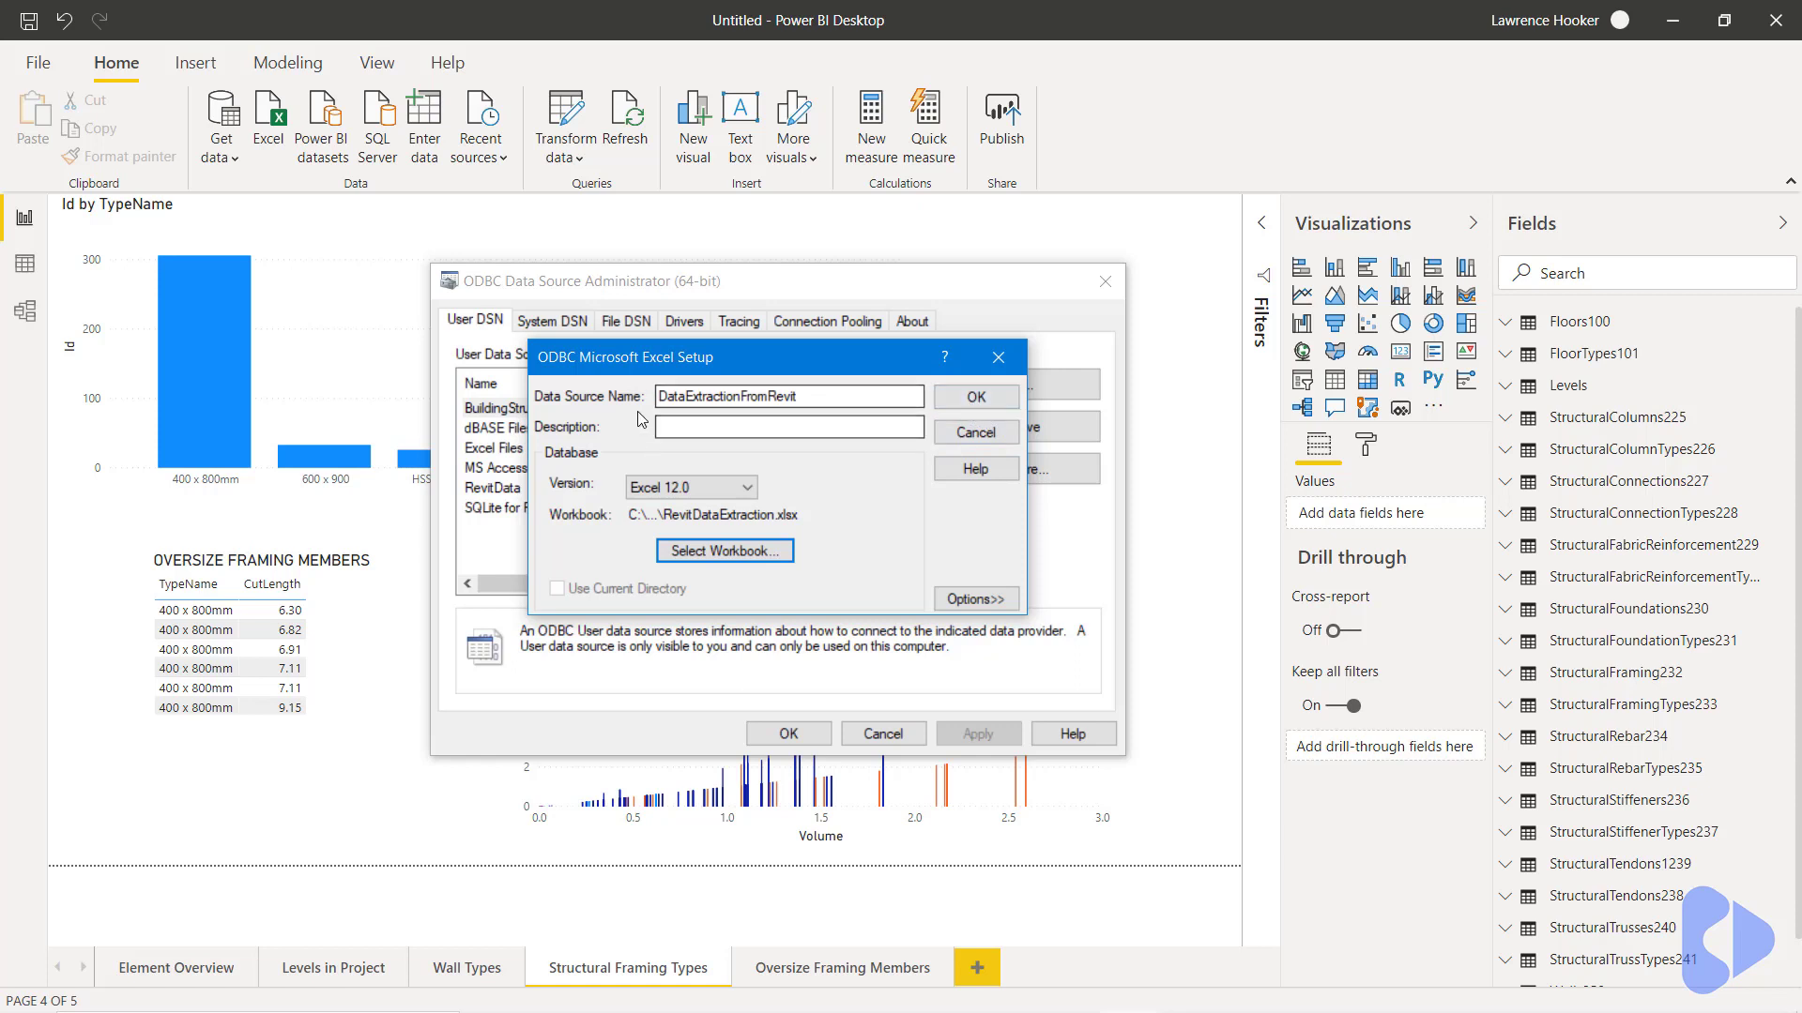
Save the Excel setup and close the administrator with DataExtractionFromRevit listed as a user DSN
left_click(976, 397)
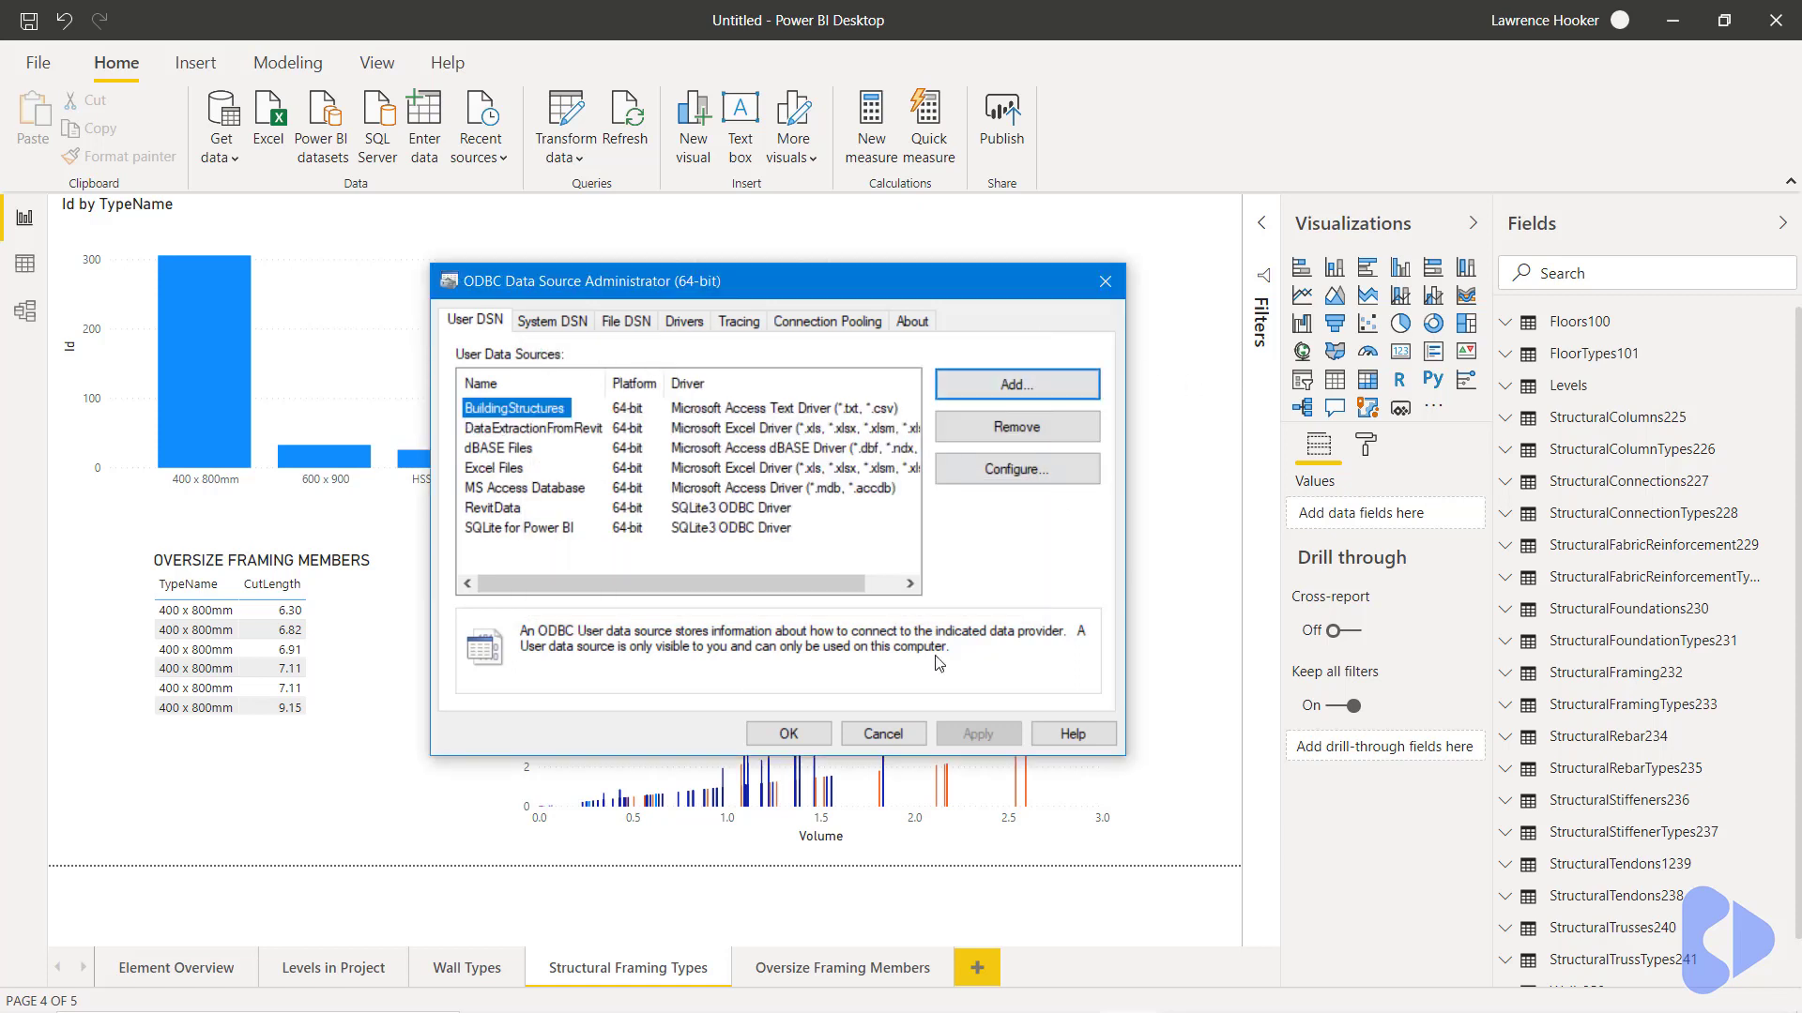
left_click(477, 431)
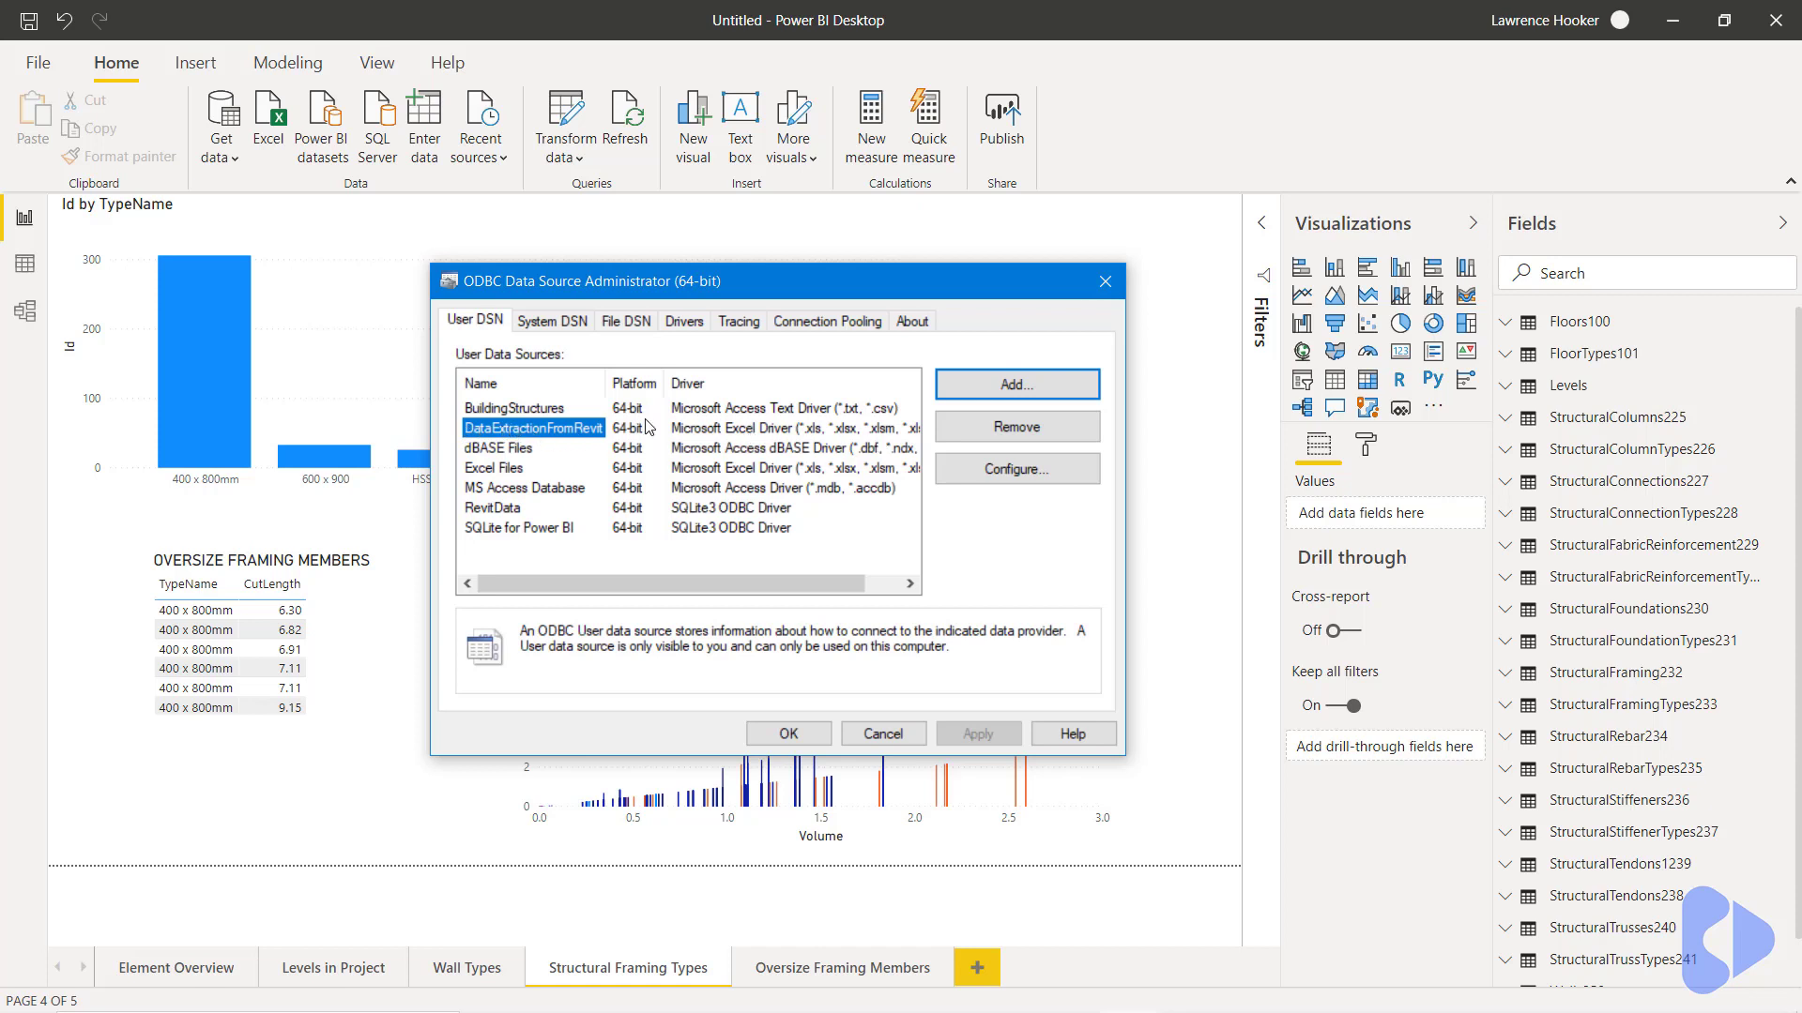
left_click(804, 736)
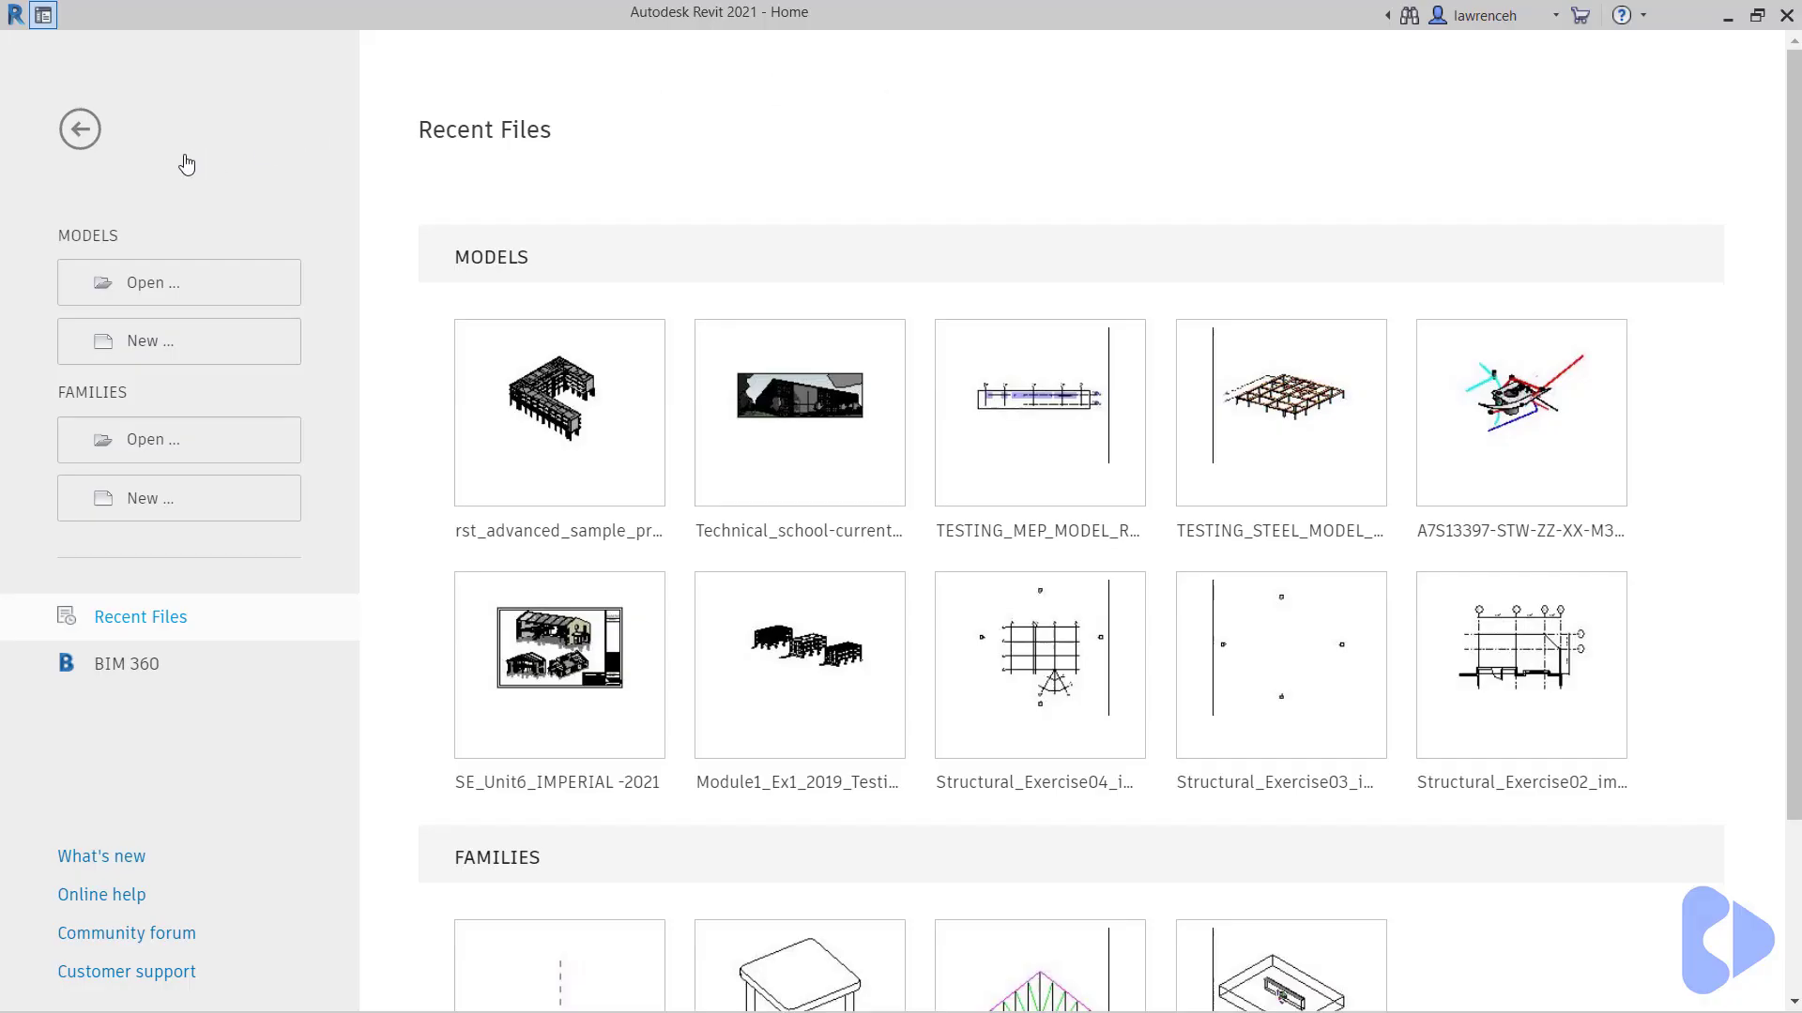
Open rst_advanced_sample_project.rvt from Revit's Sample Files folder
left_click(82, 134)
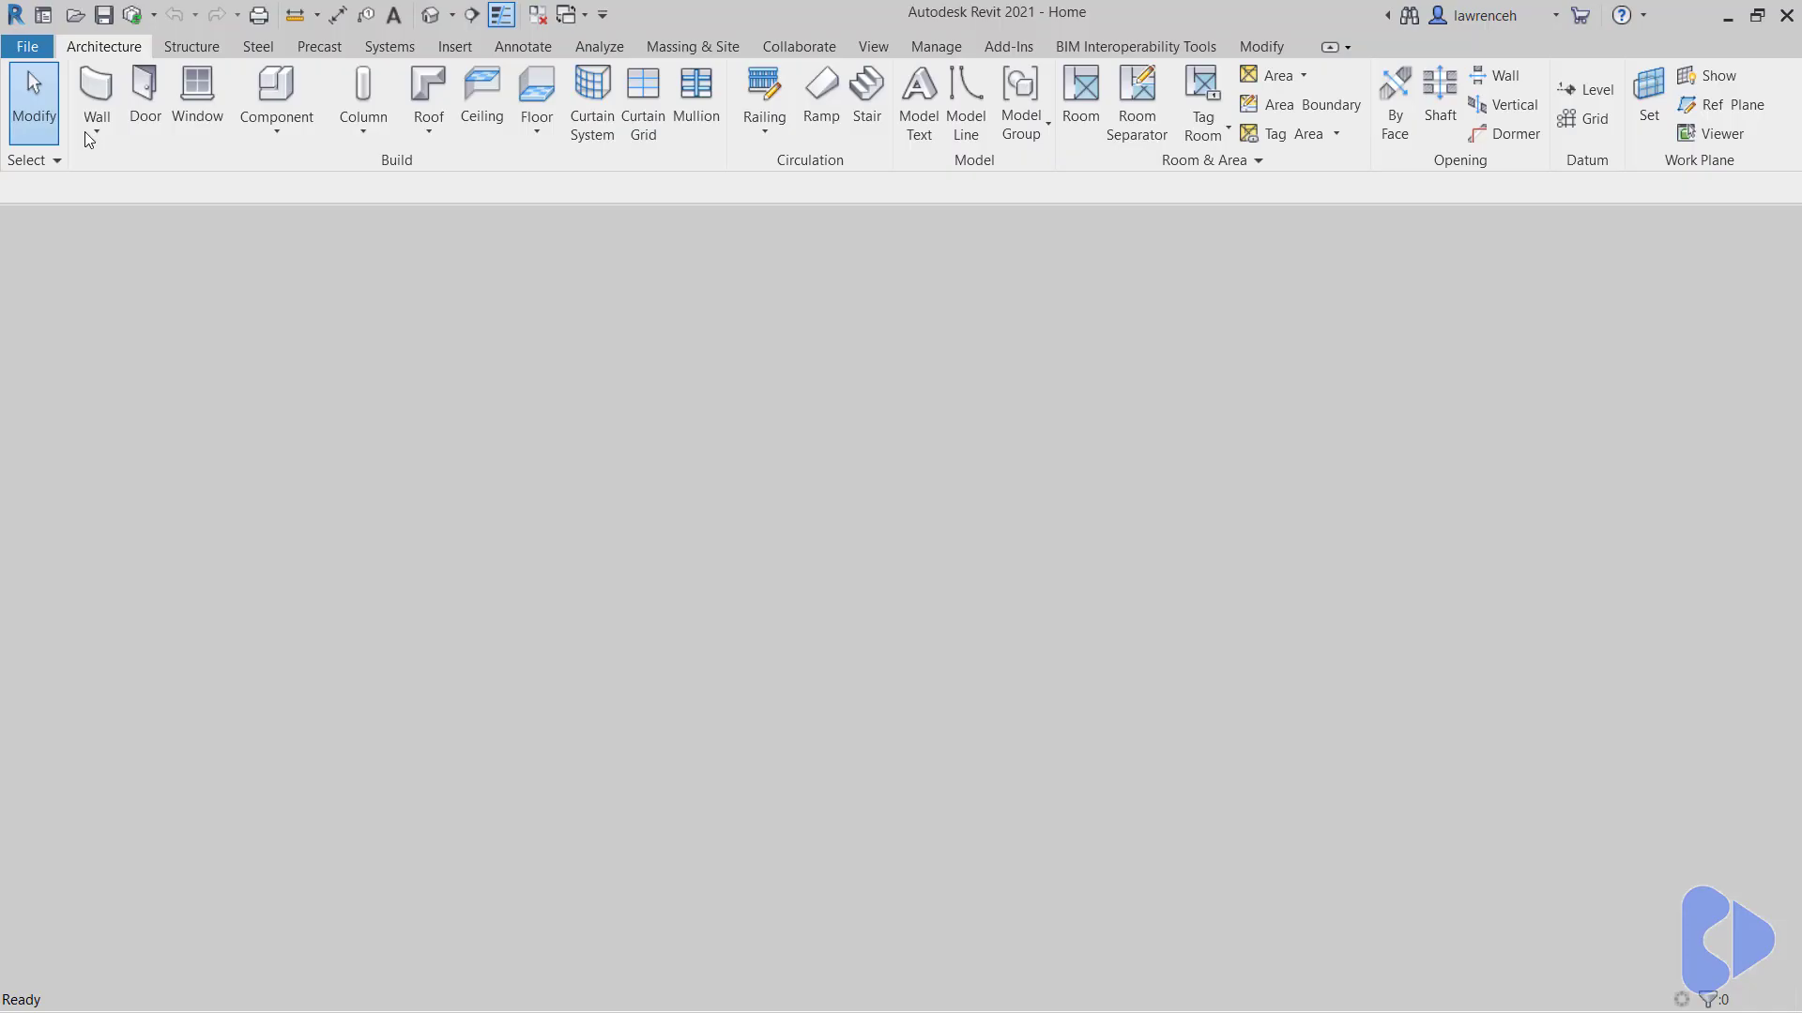
left_click(36, 48)
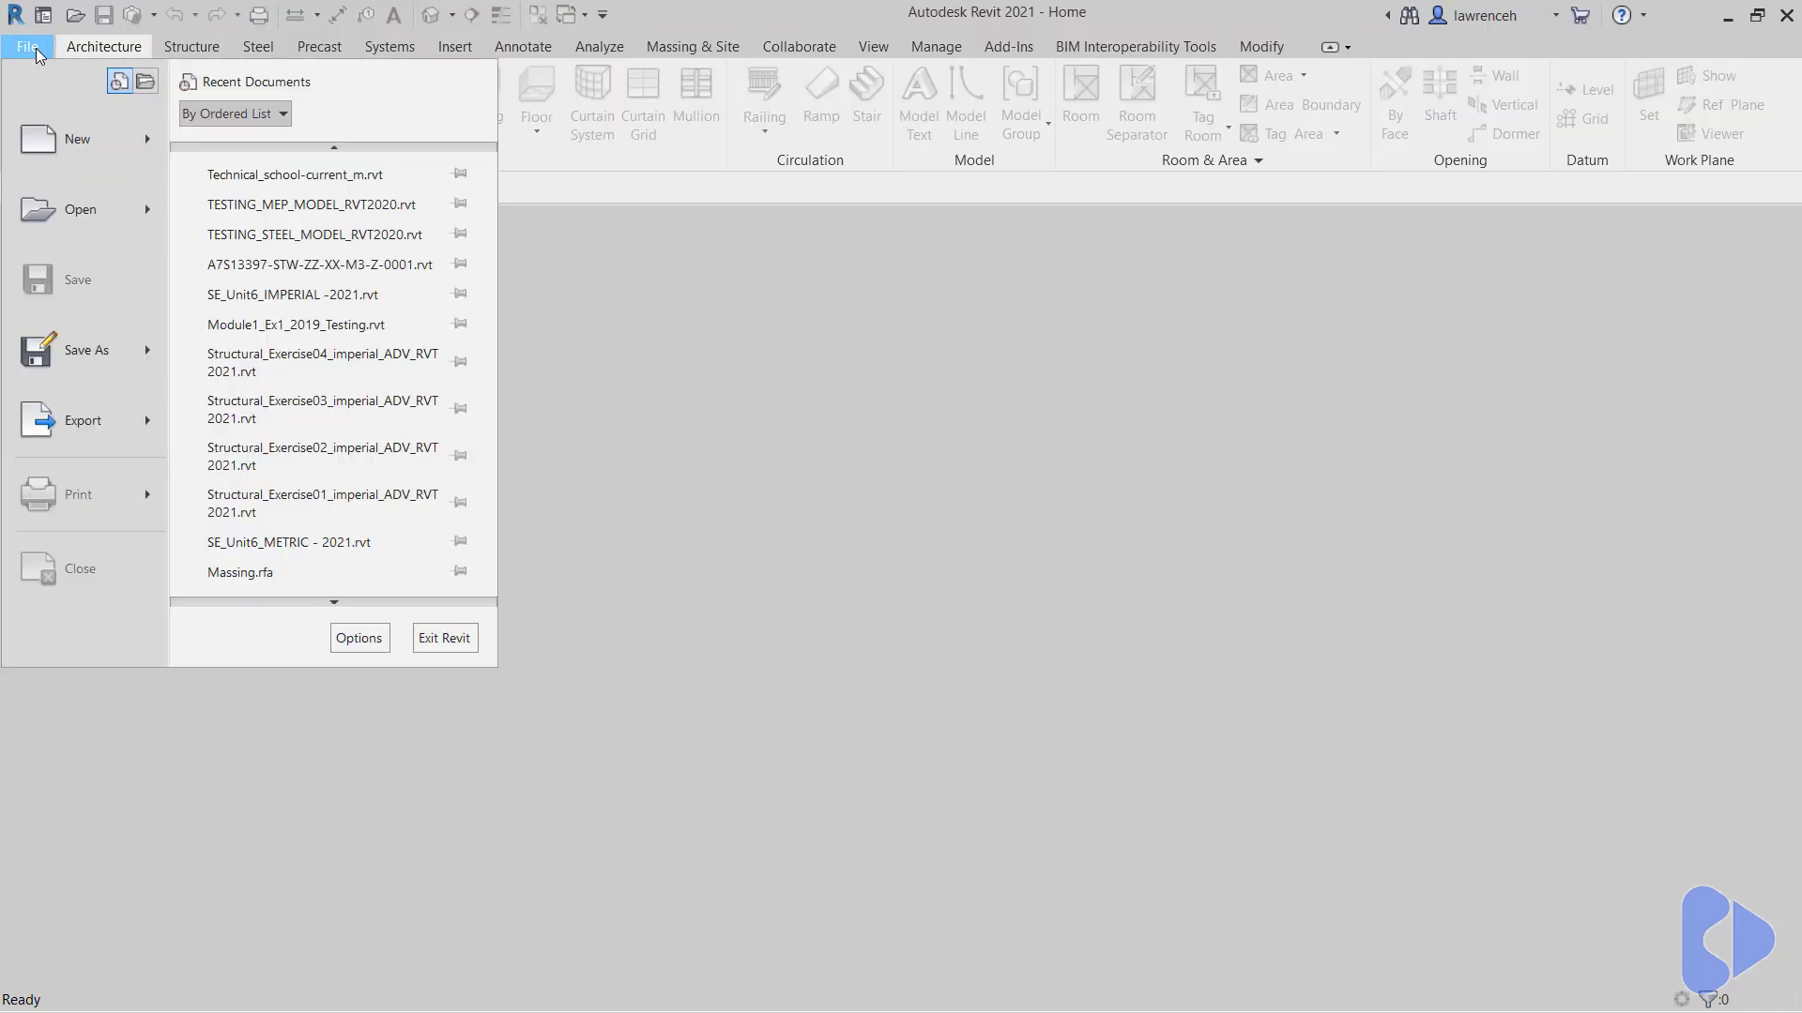
mouse_move(154, 218)
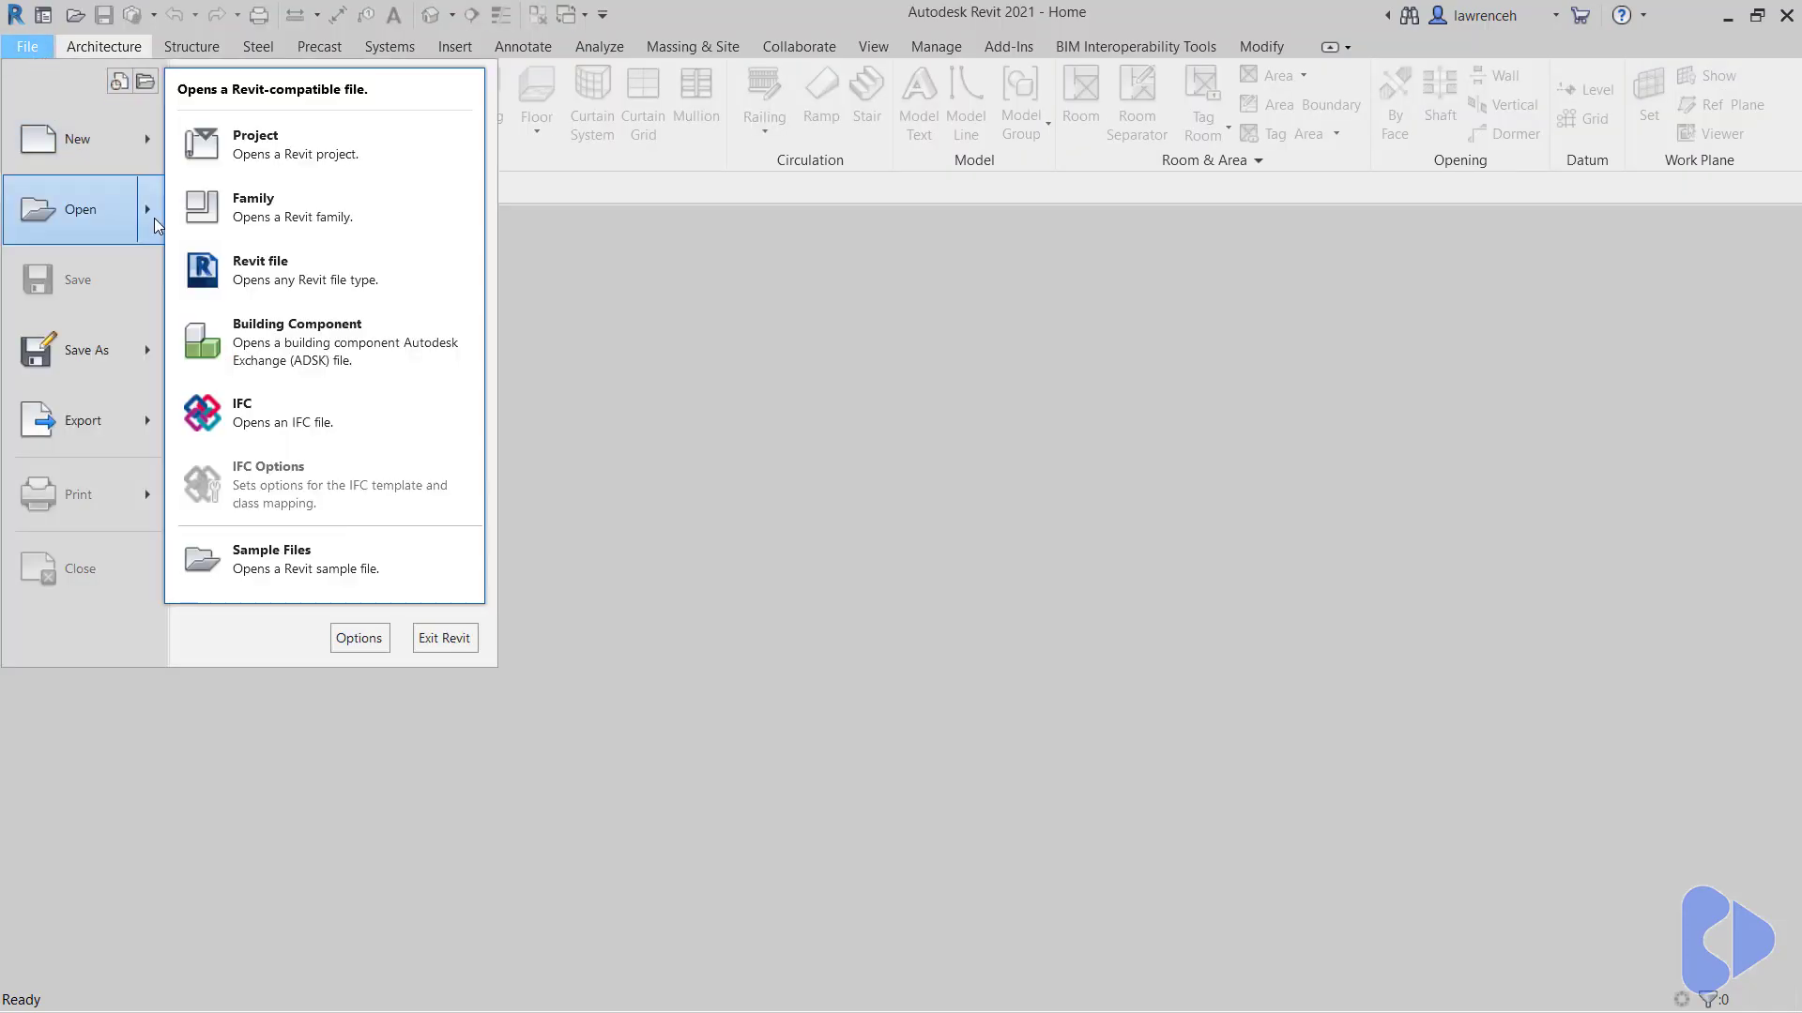
left_click(322, 555)
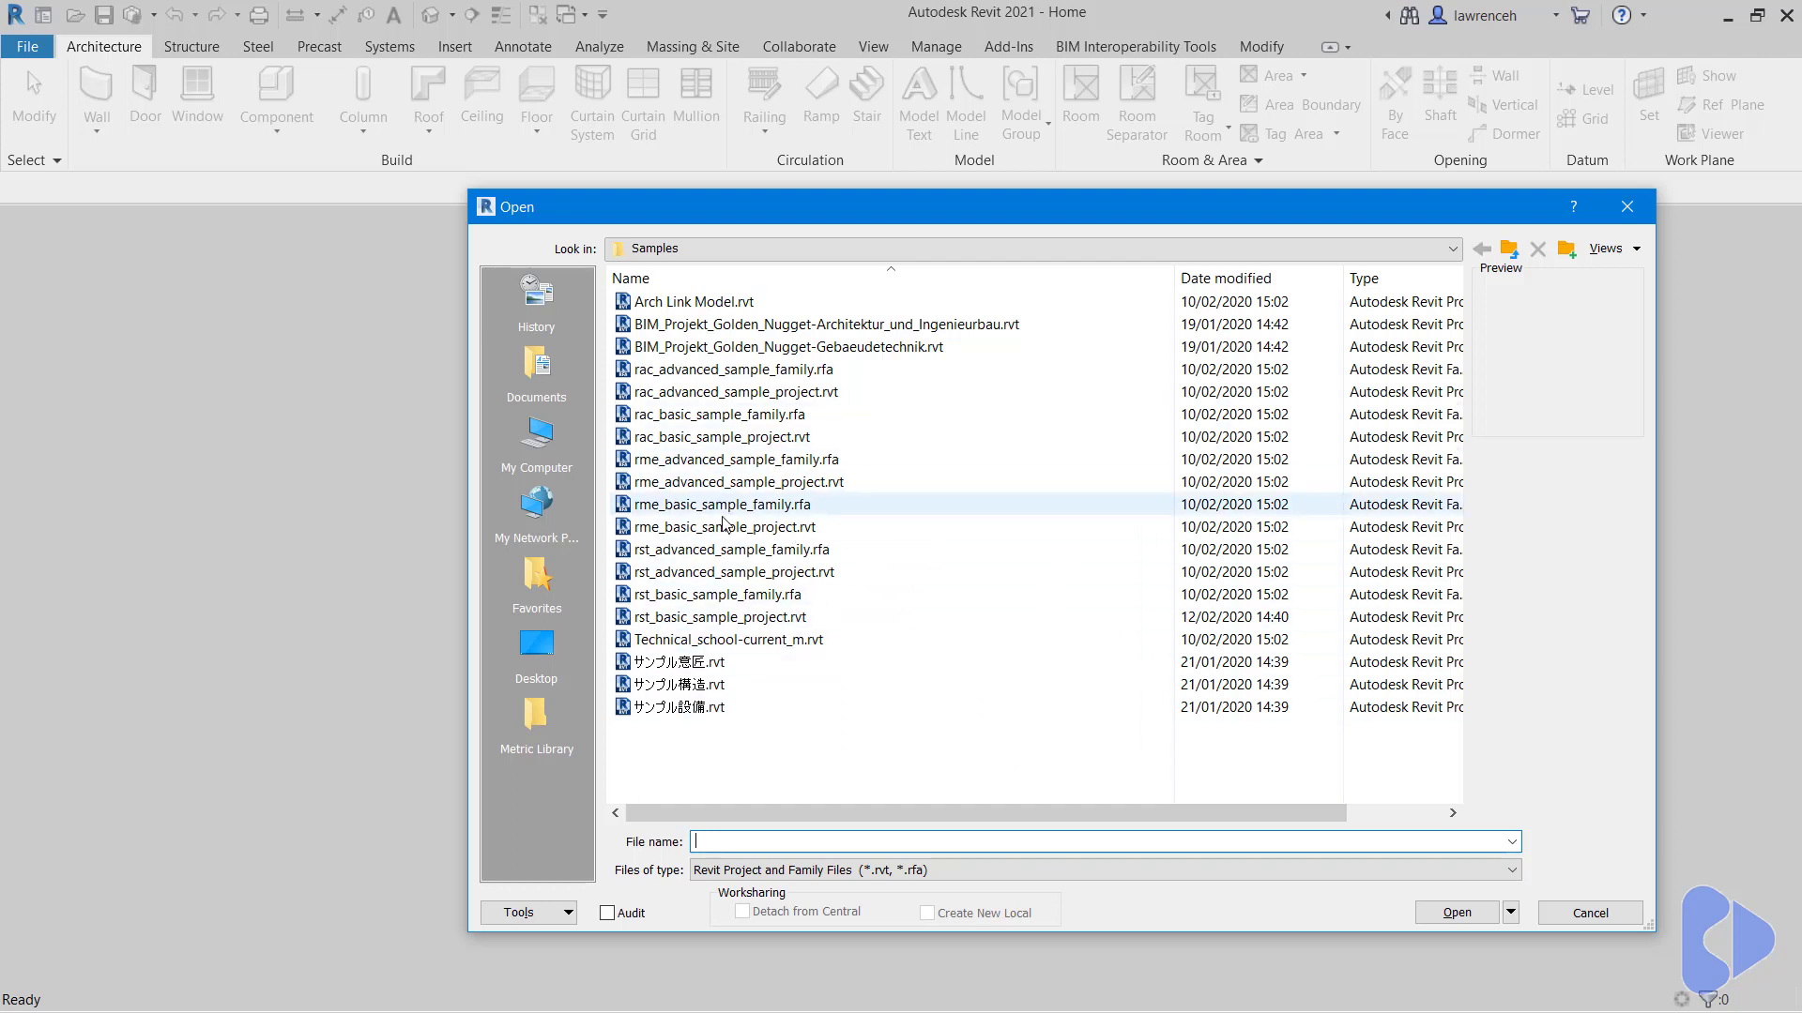
left_click(737, 574)
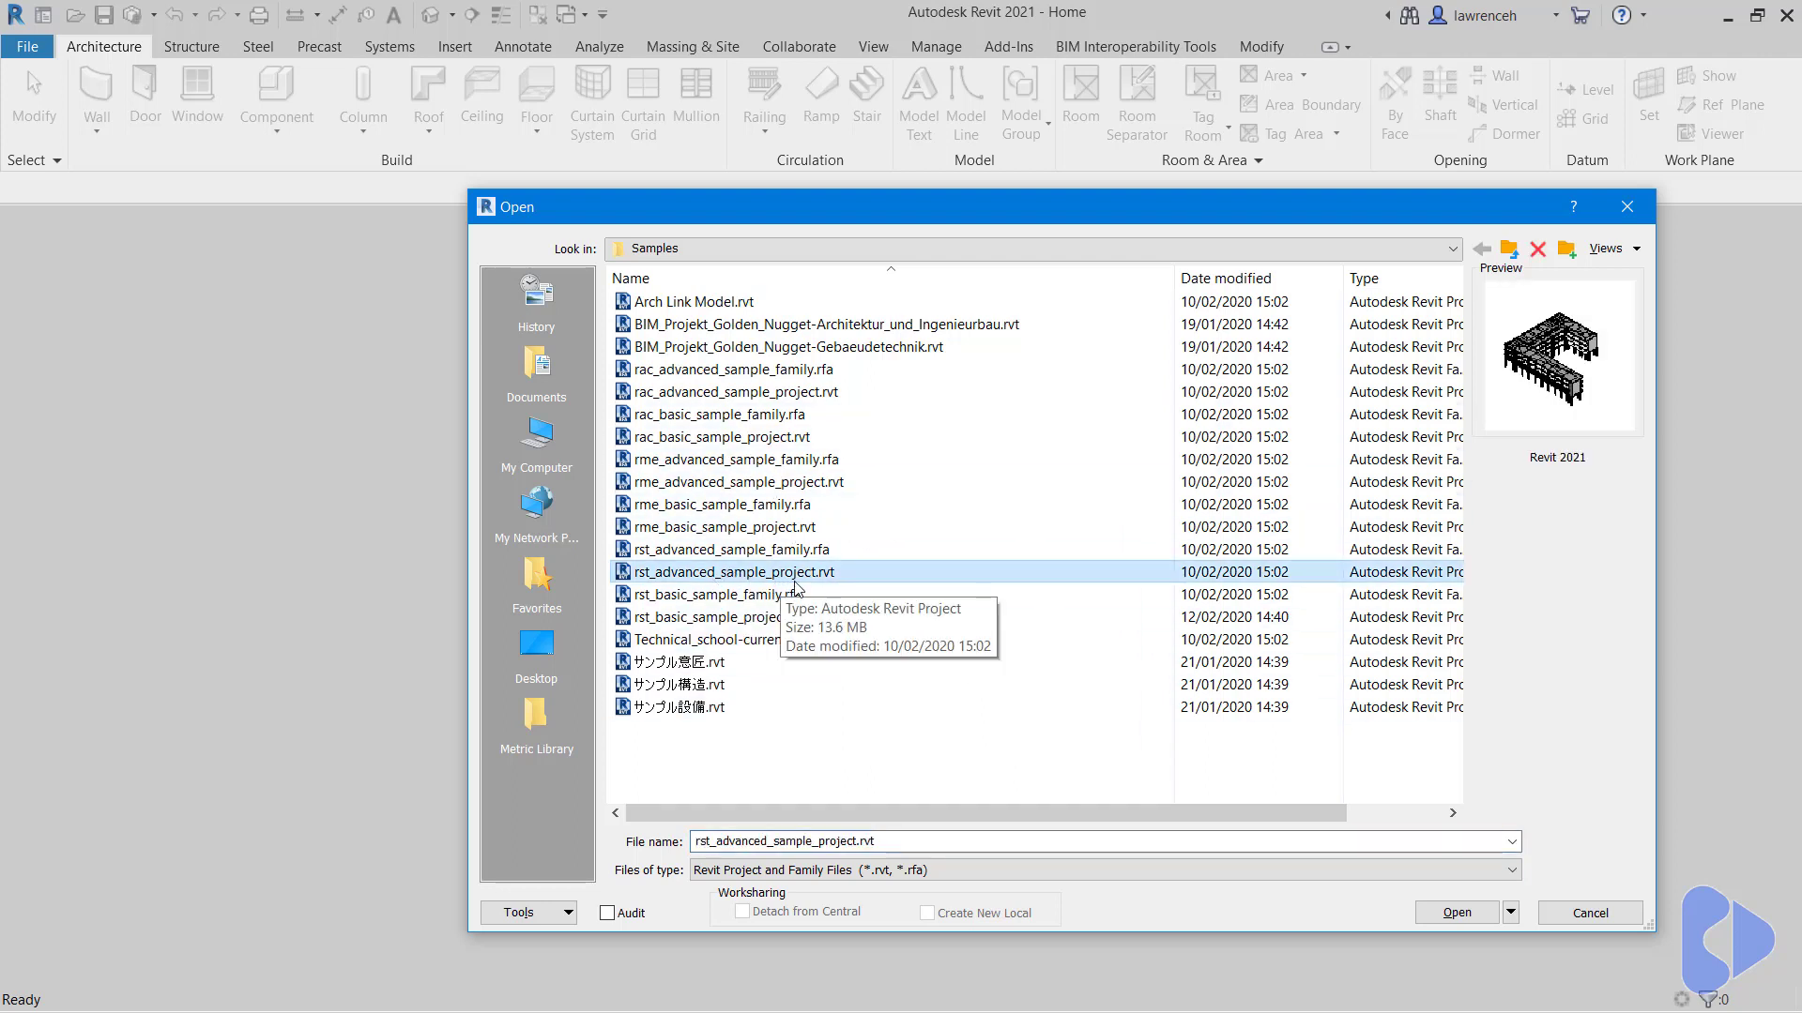
left_click(1456, 912)
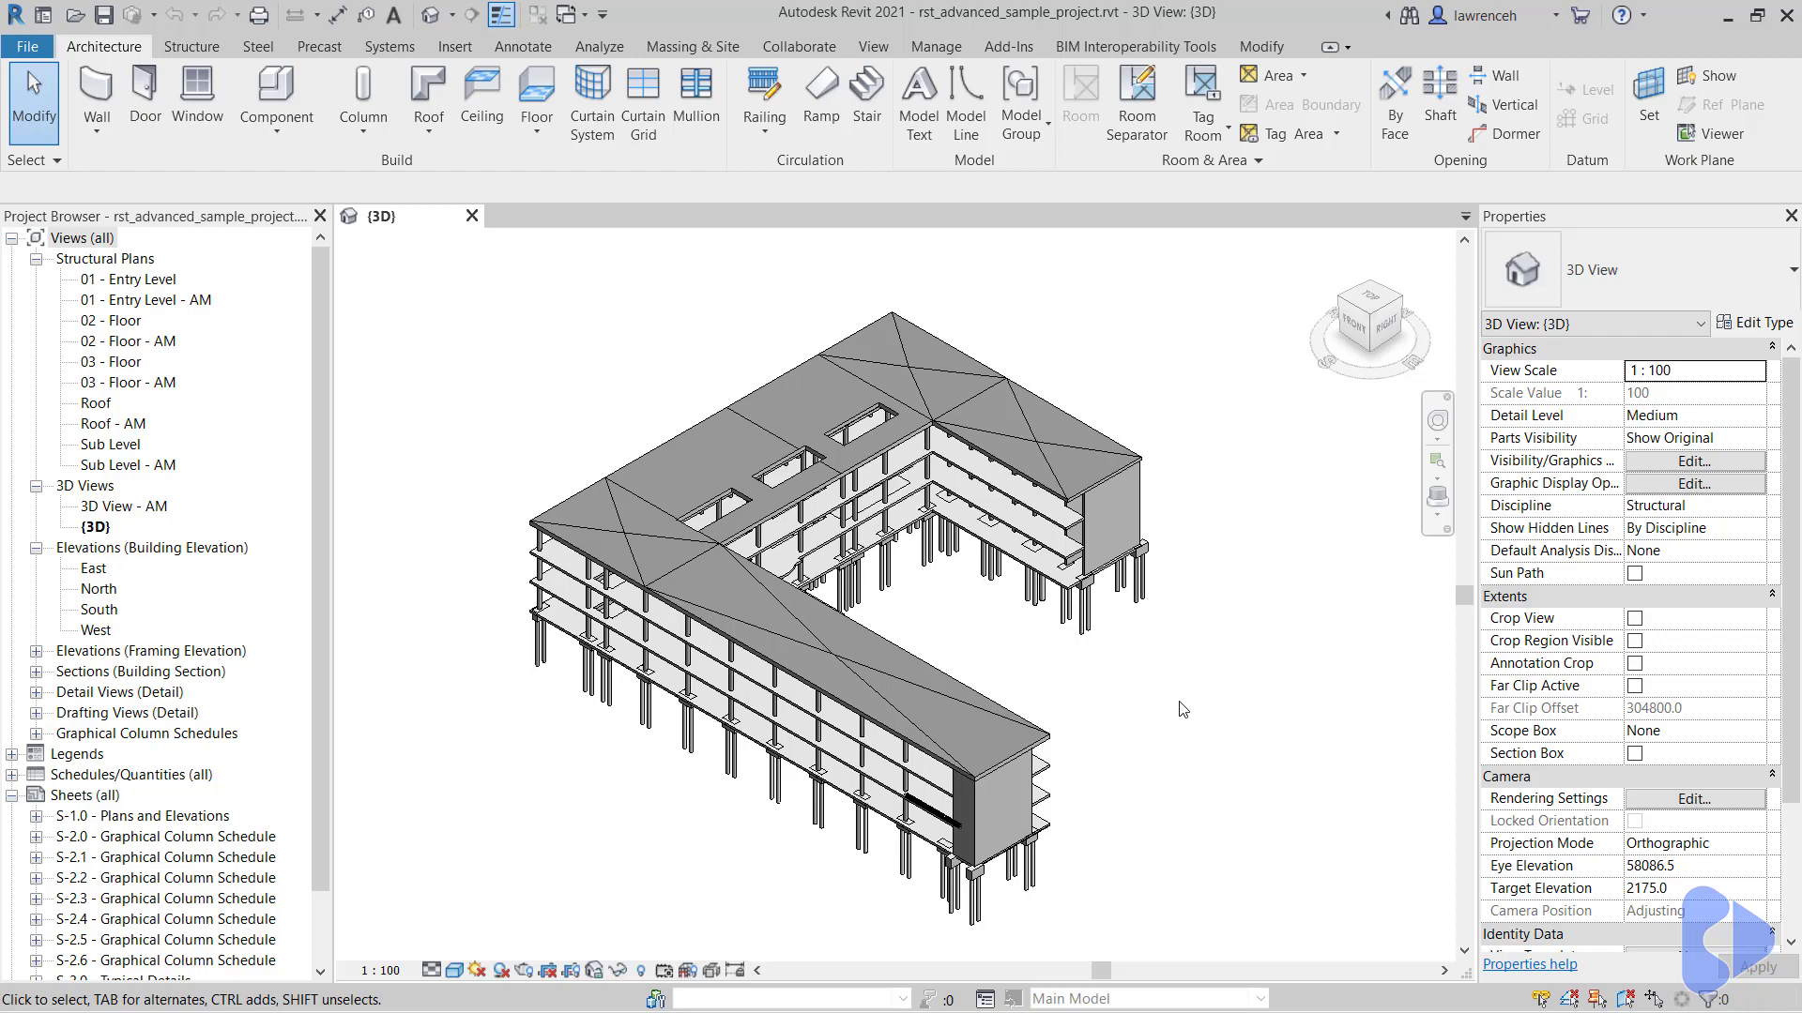
middle_click_drag(1178, 702, 1277, 450, "shift")
middle_click_drag(1073, 536, 1185, 718, "shift")
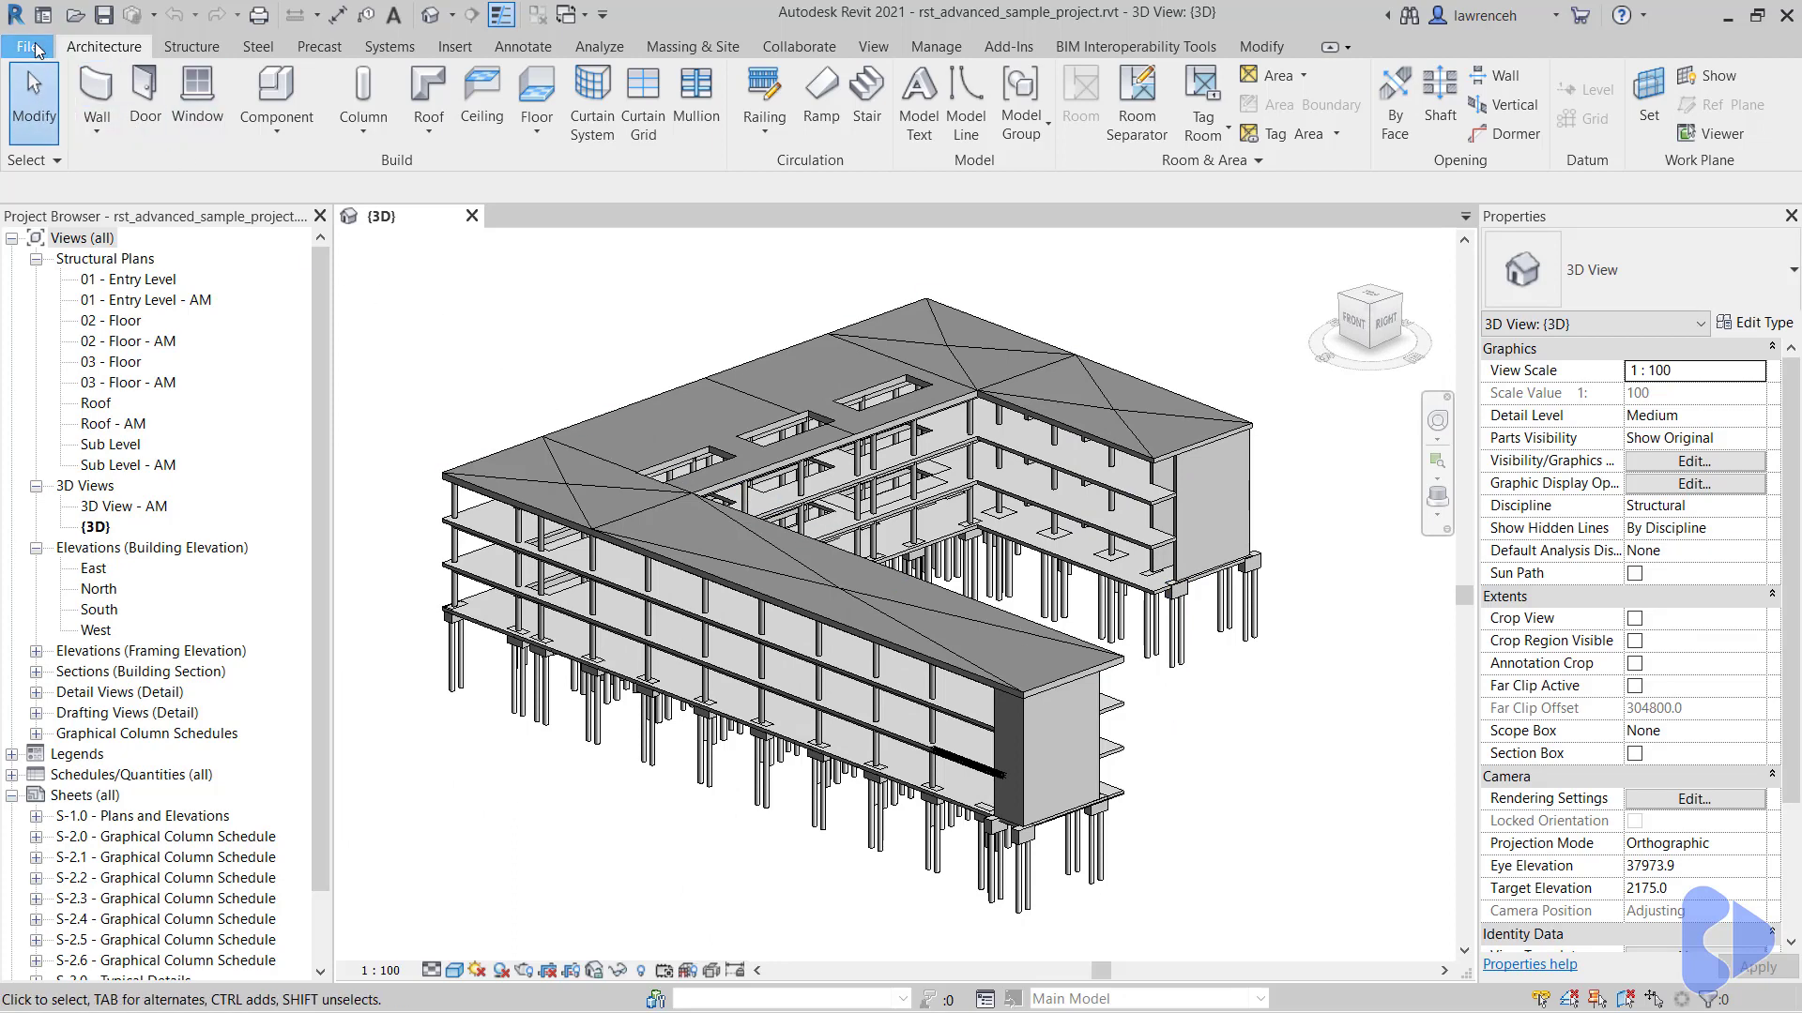
Export to ODBC Database, choosing DataExtractionFromRevit from the Machine Data Source list
left_click(36, 49)
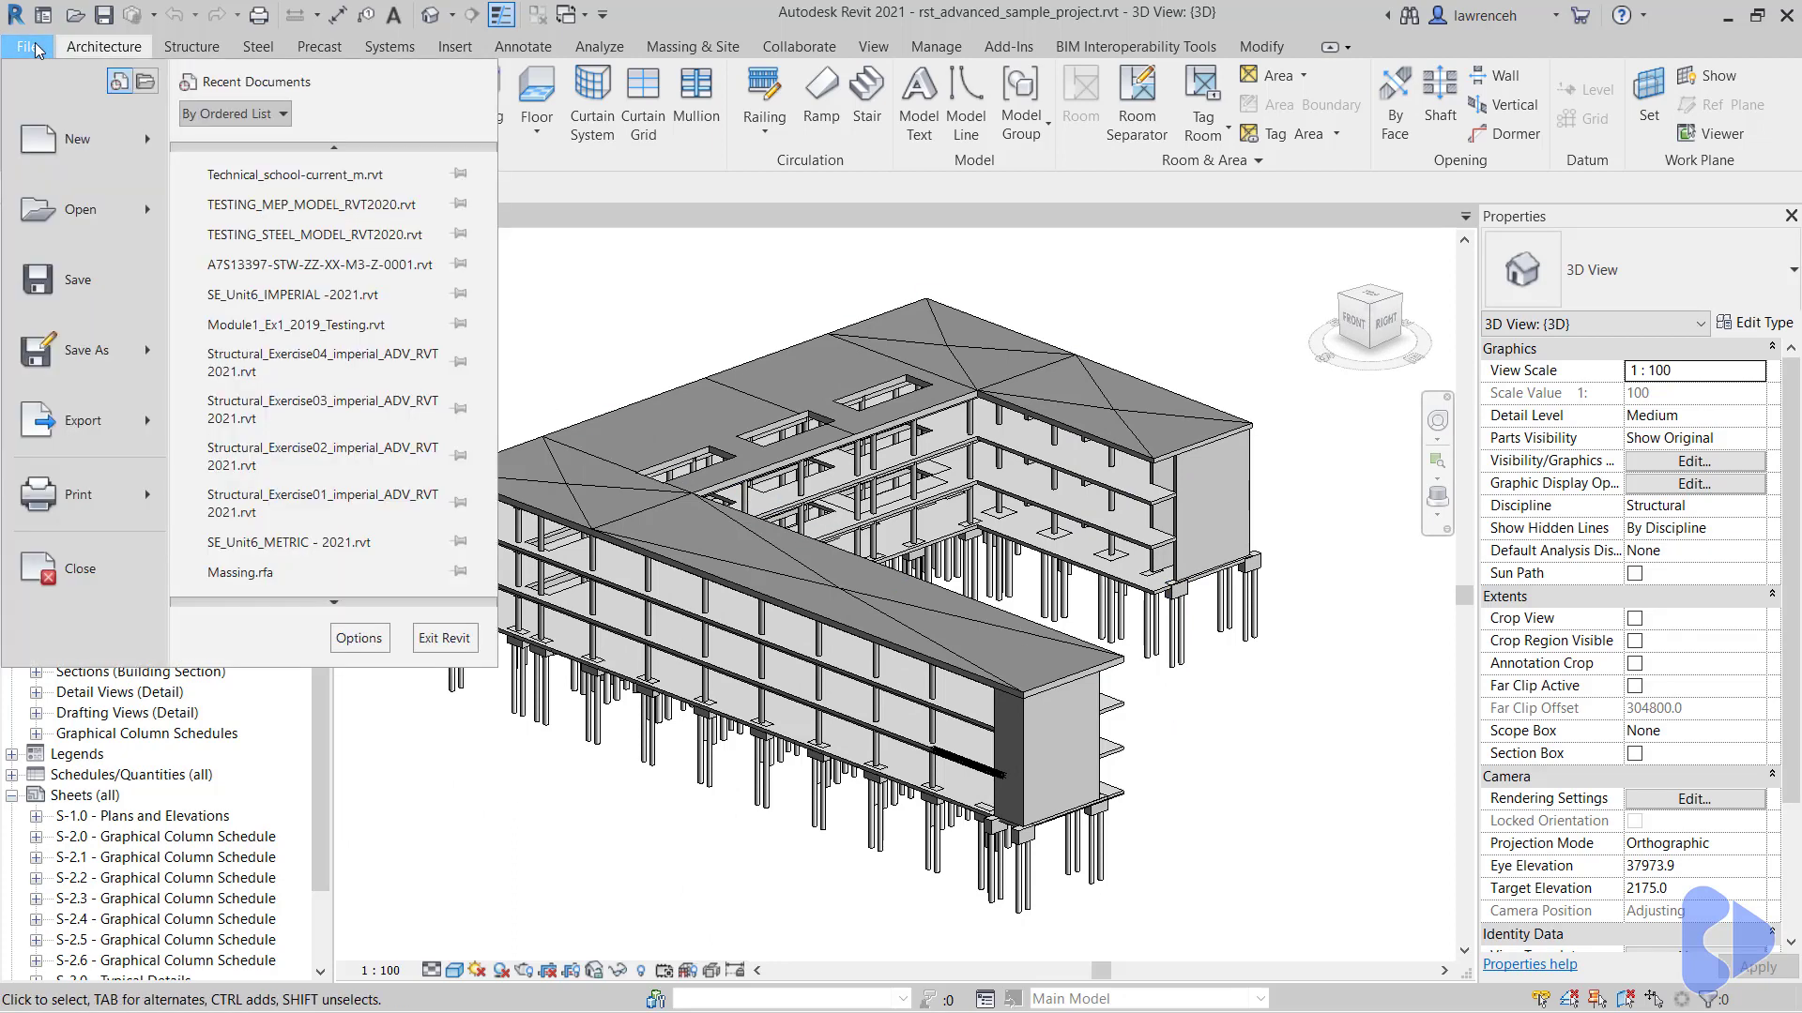
left_click(83, 441)
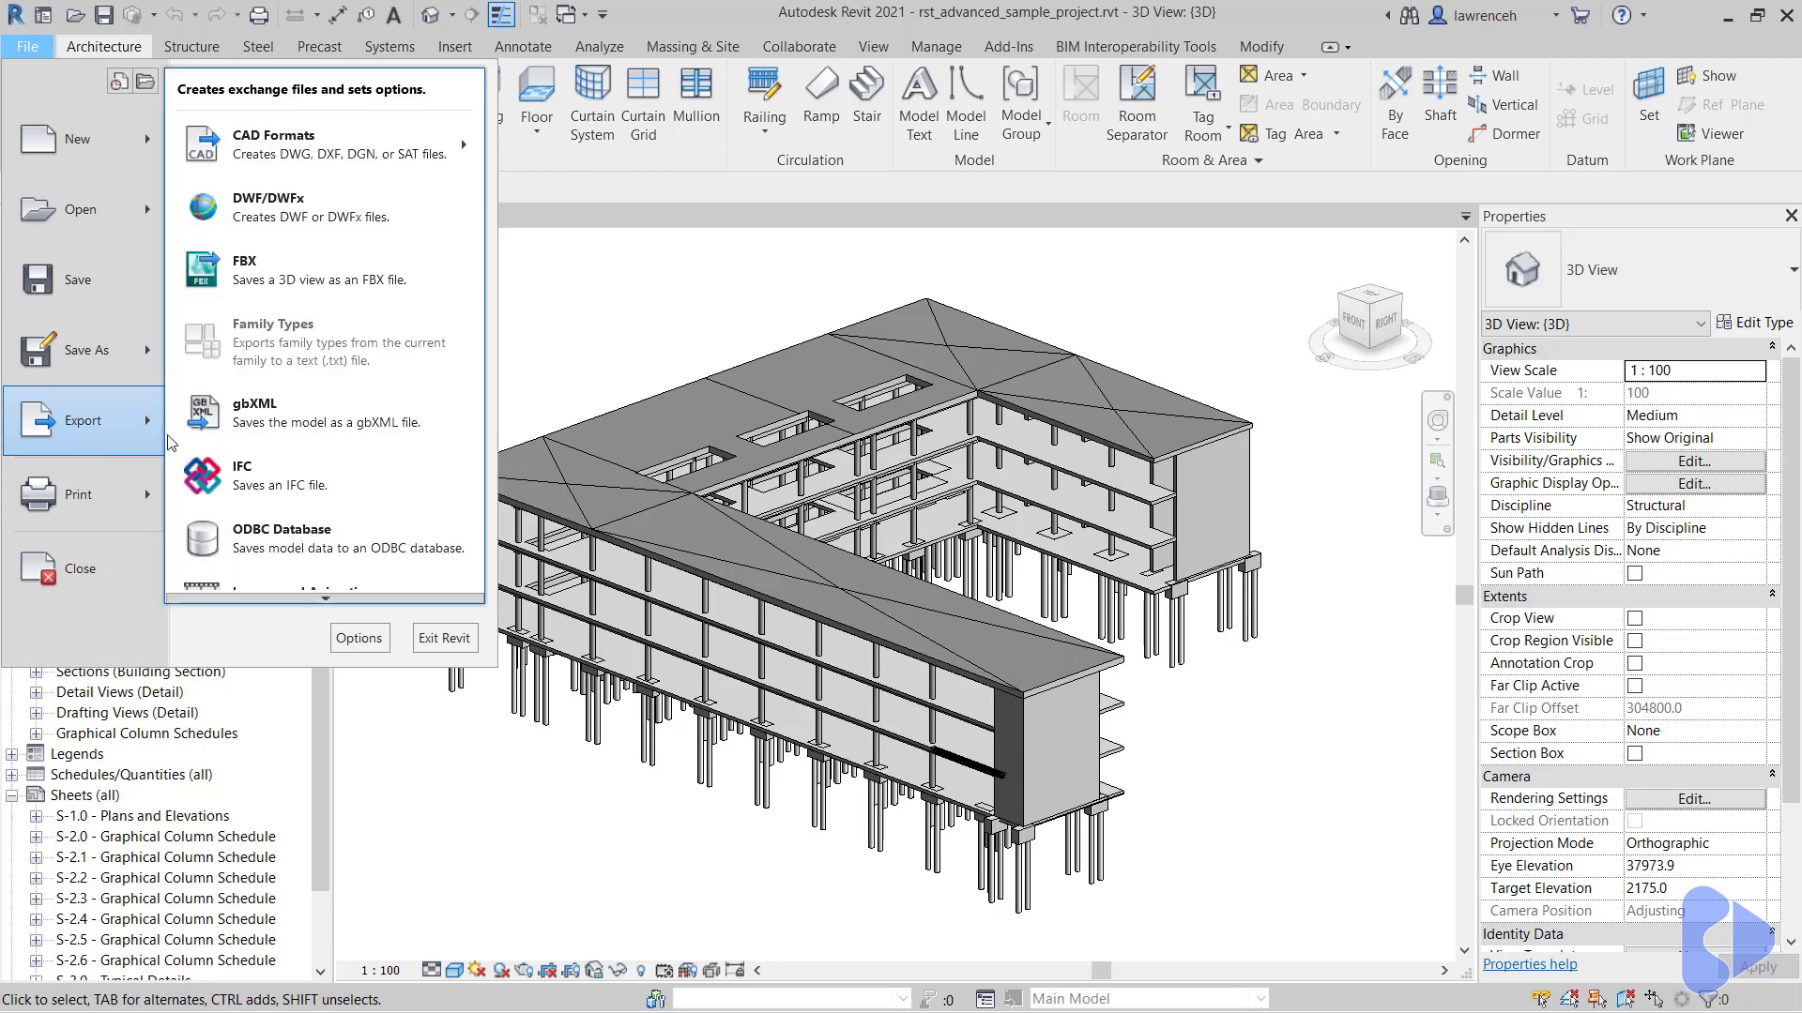
left_click(353, 542)
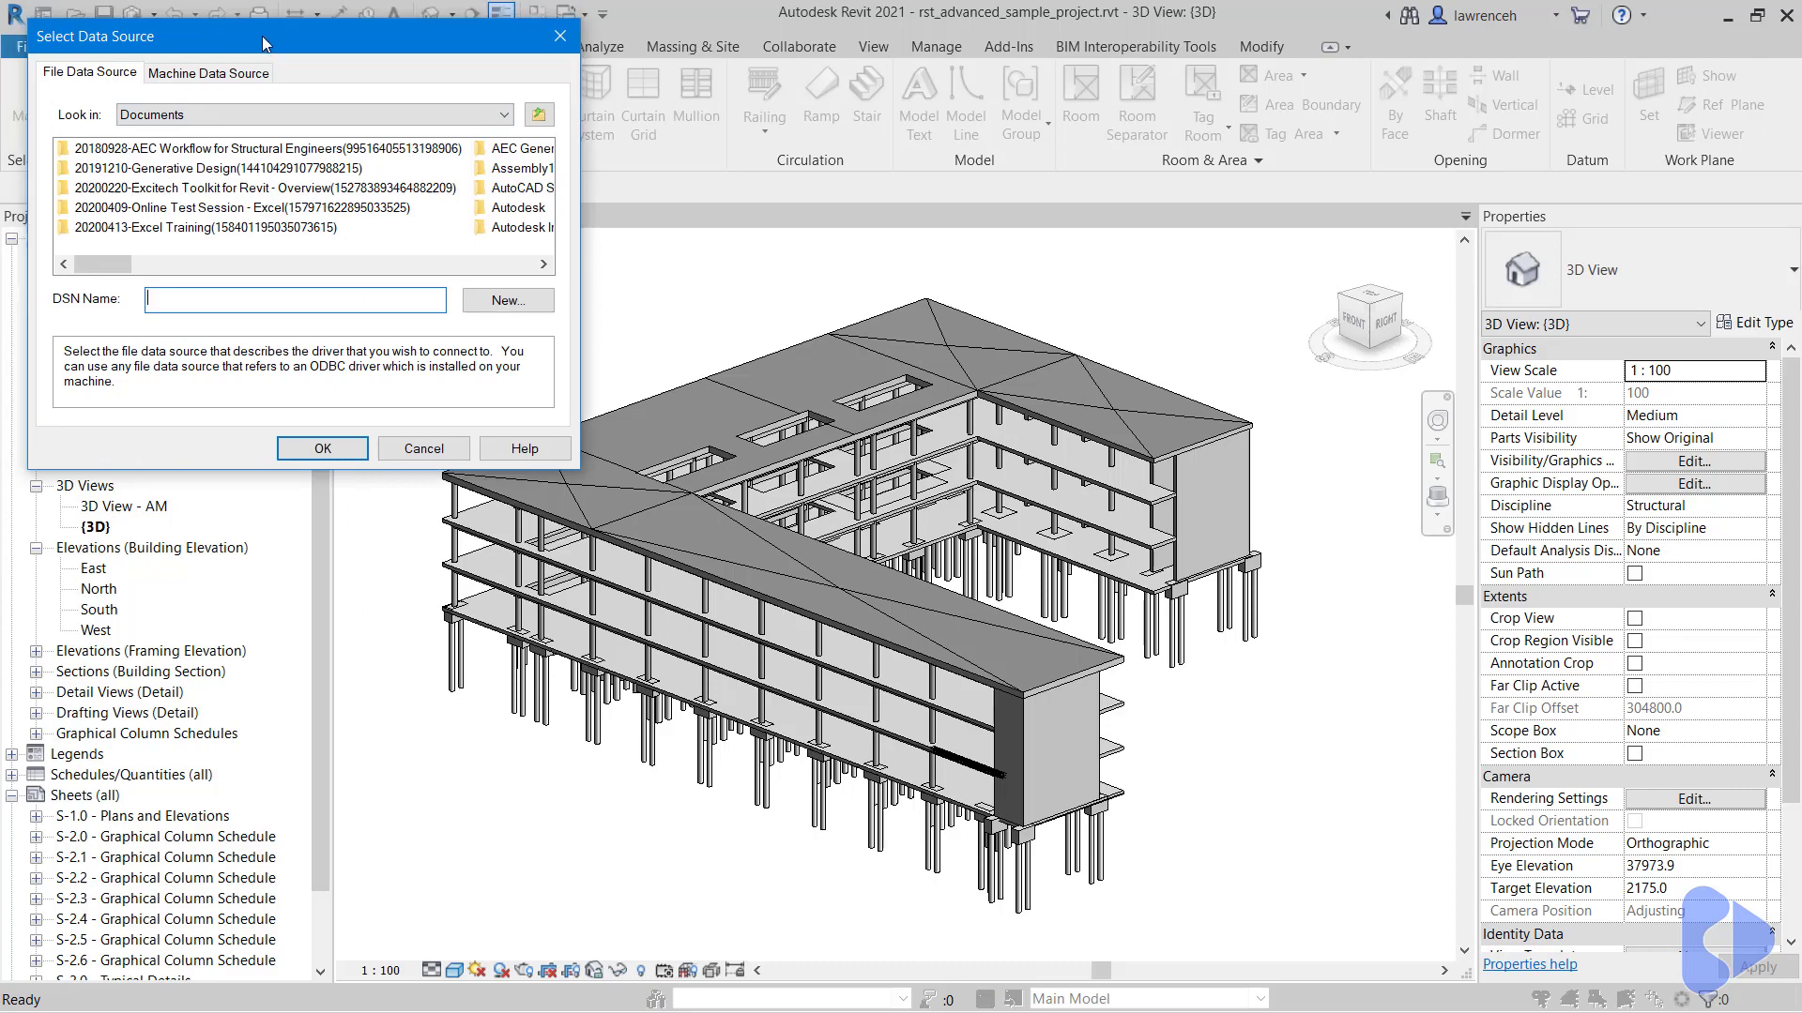
left_click_drag(251, 34, 617, 309)
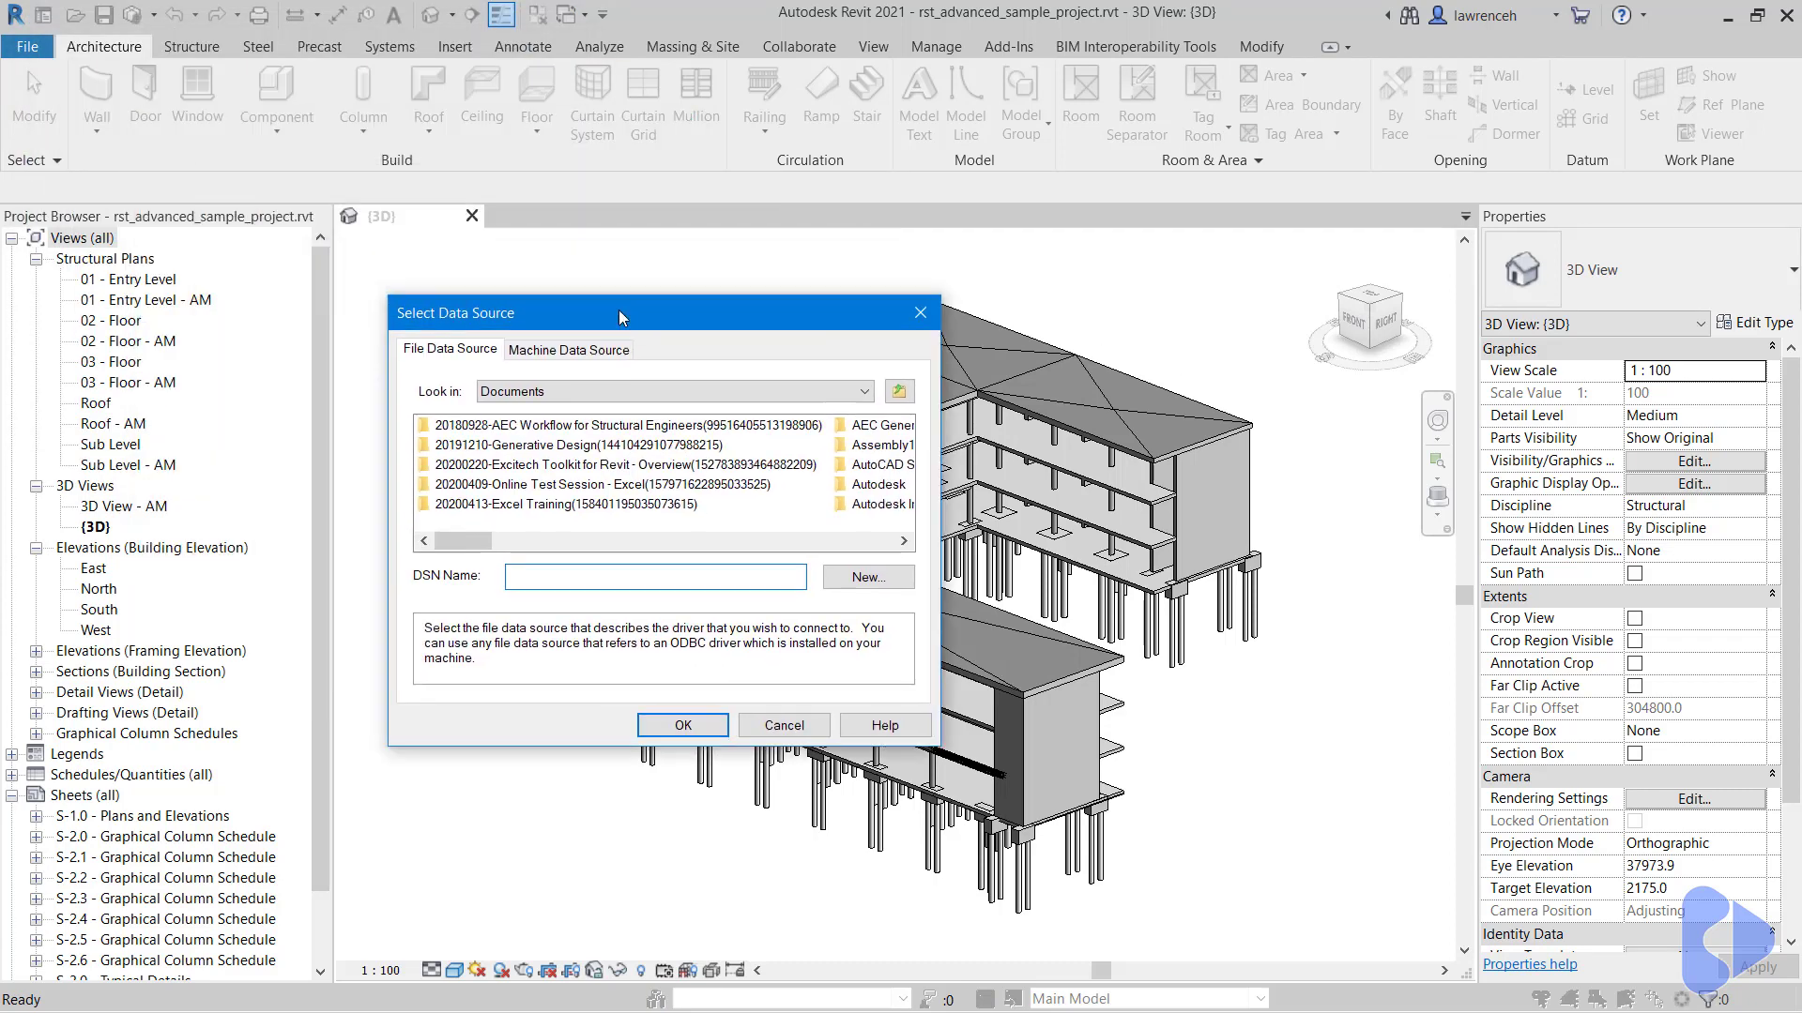
left_click(581, 350)
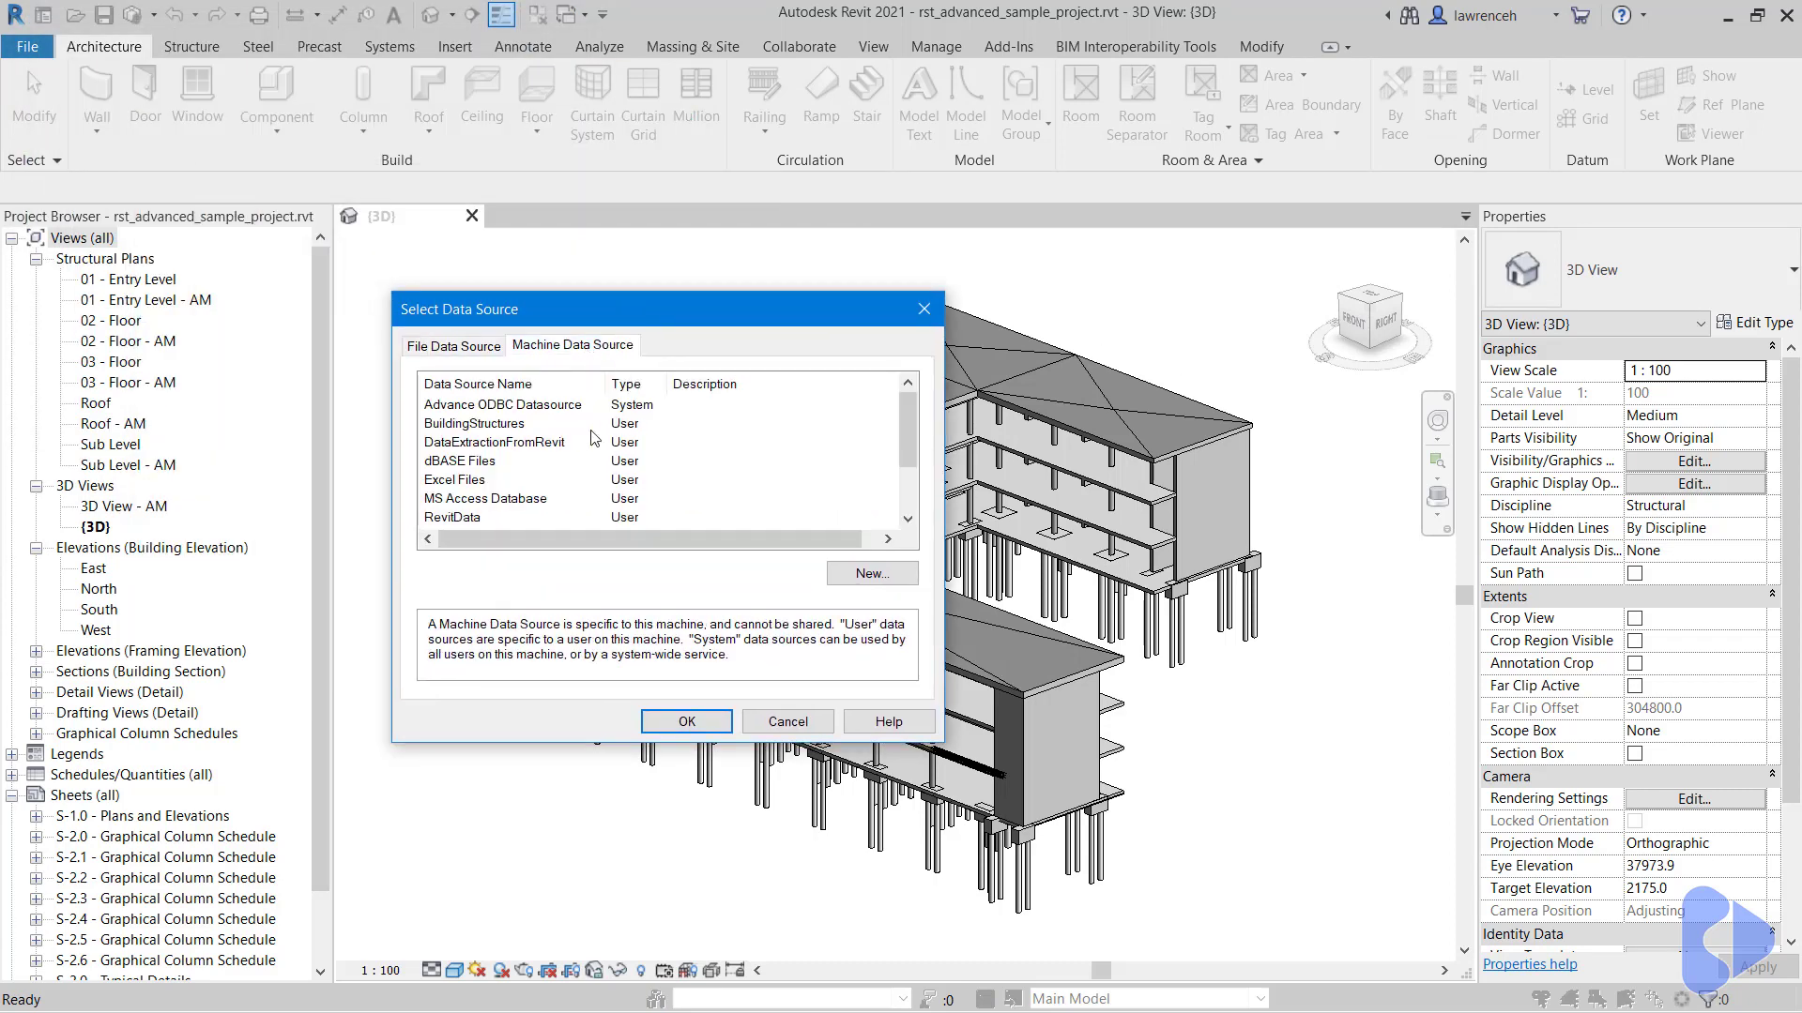
left_click(527, 443)
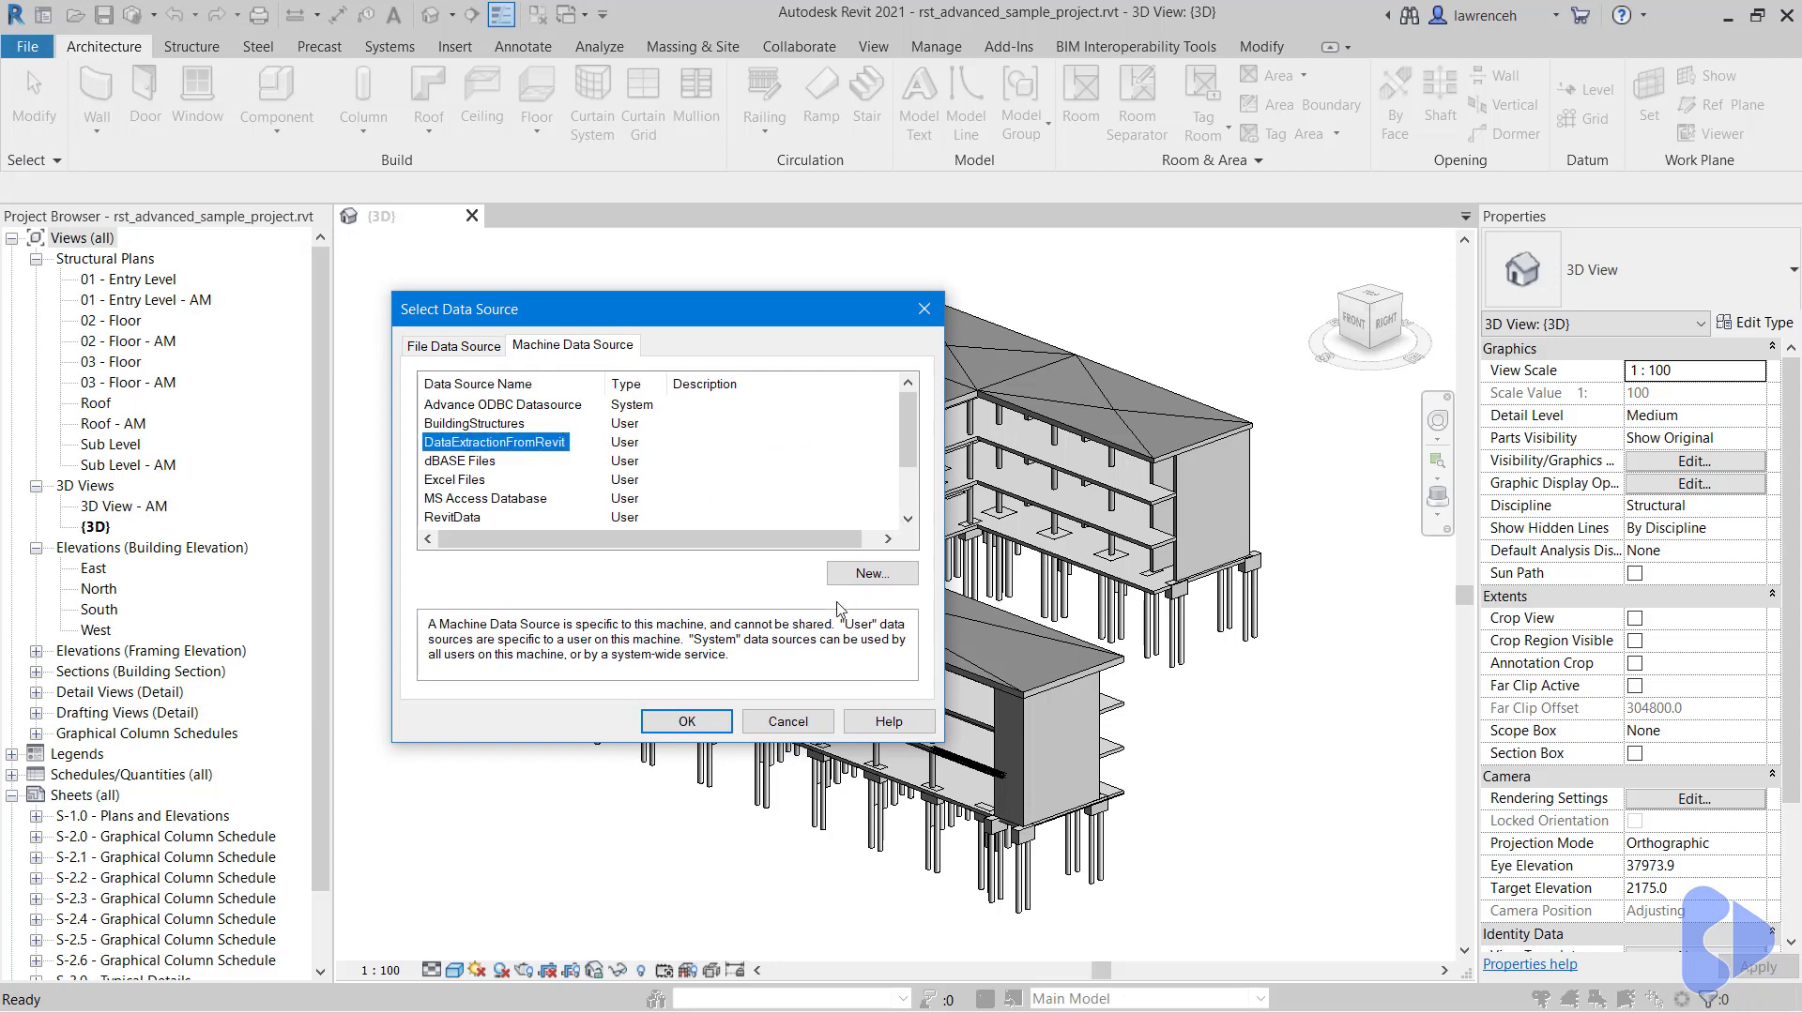
left_click(714, 722)
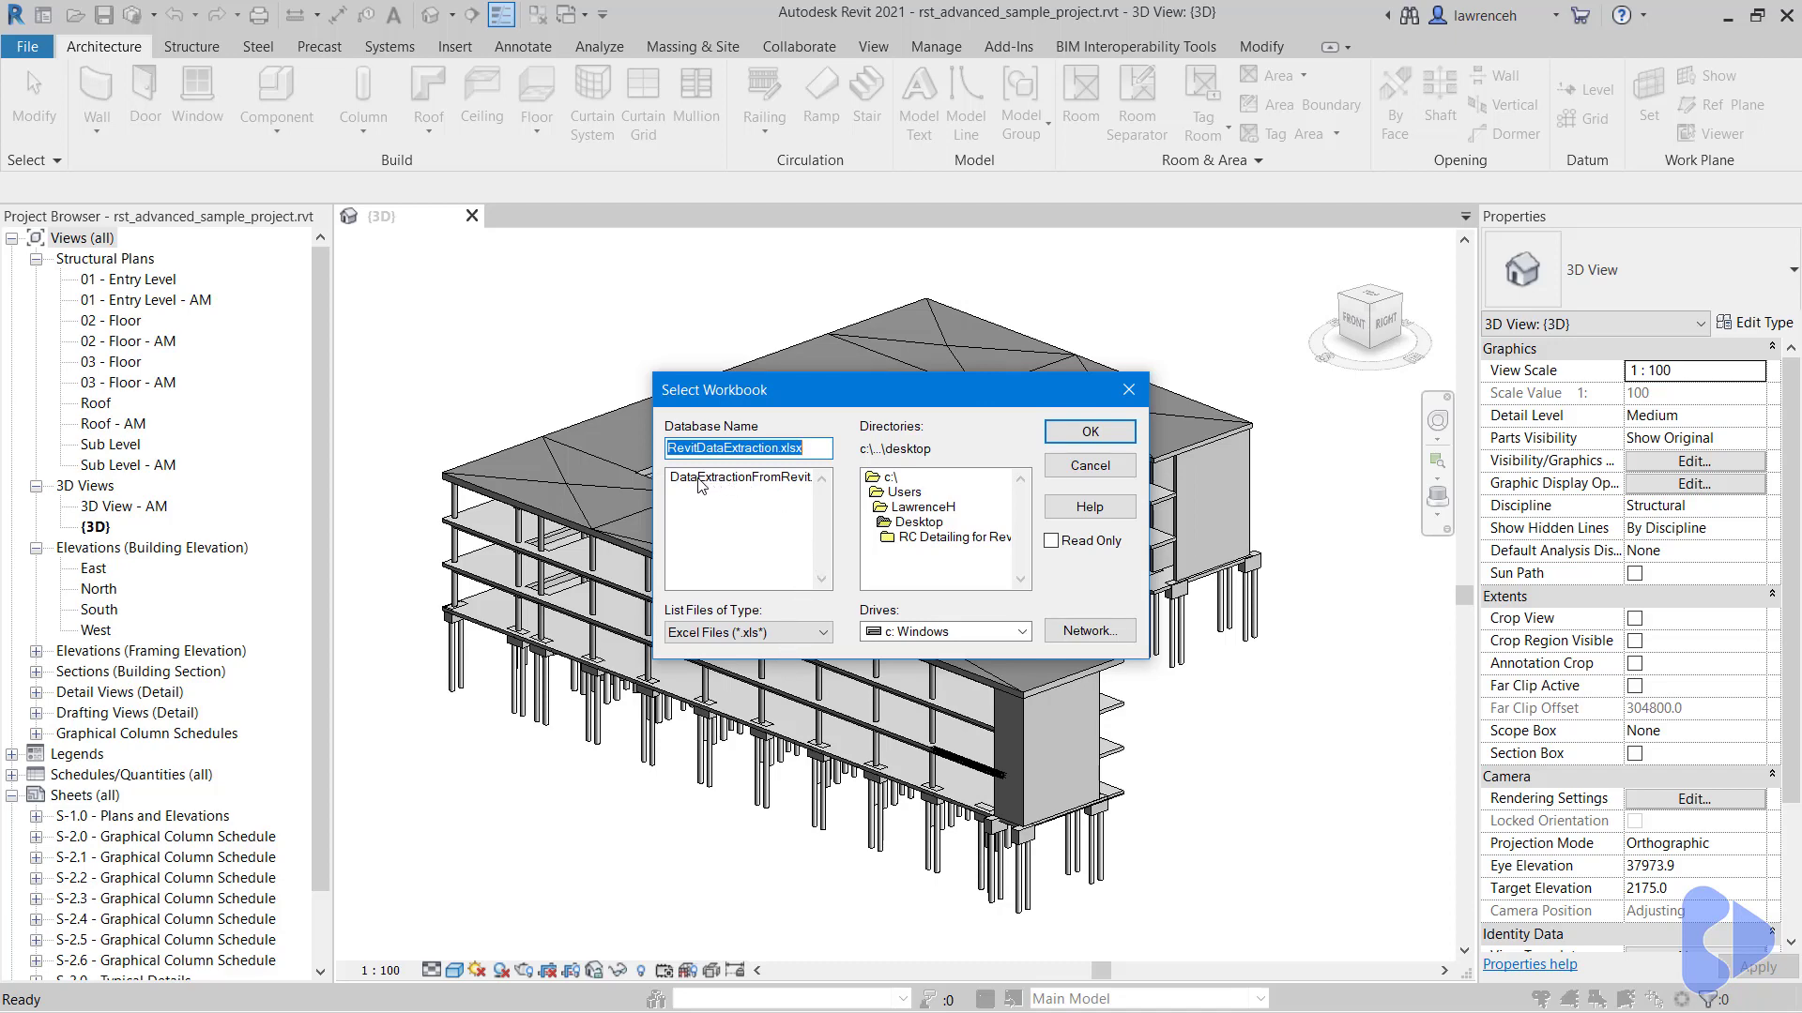
Pick the DataExtractionFromRevit workbook and run the export
left_click(699, 485)
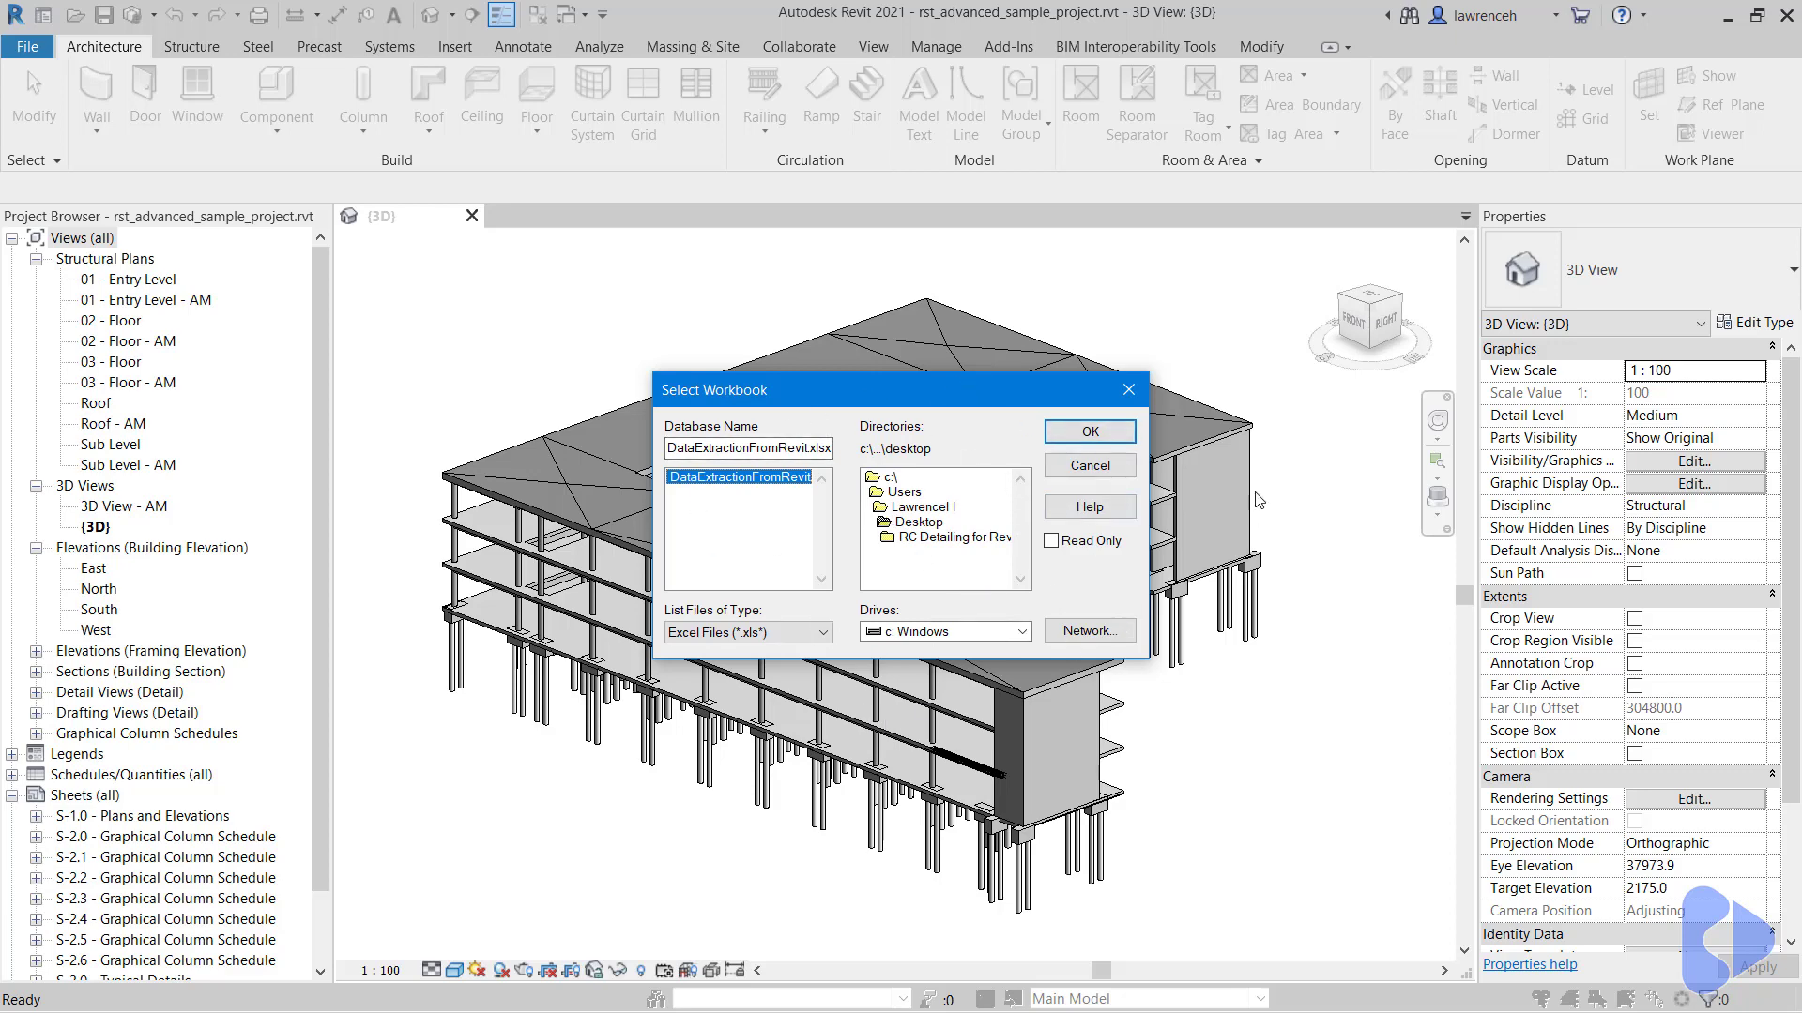
left_click(1092, 432)
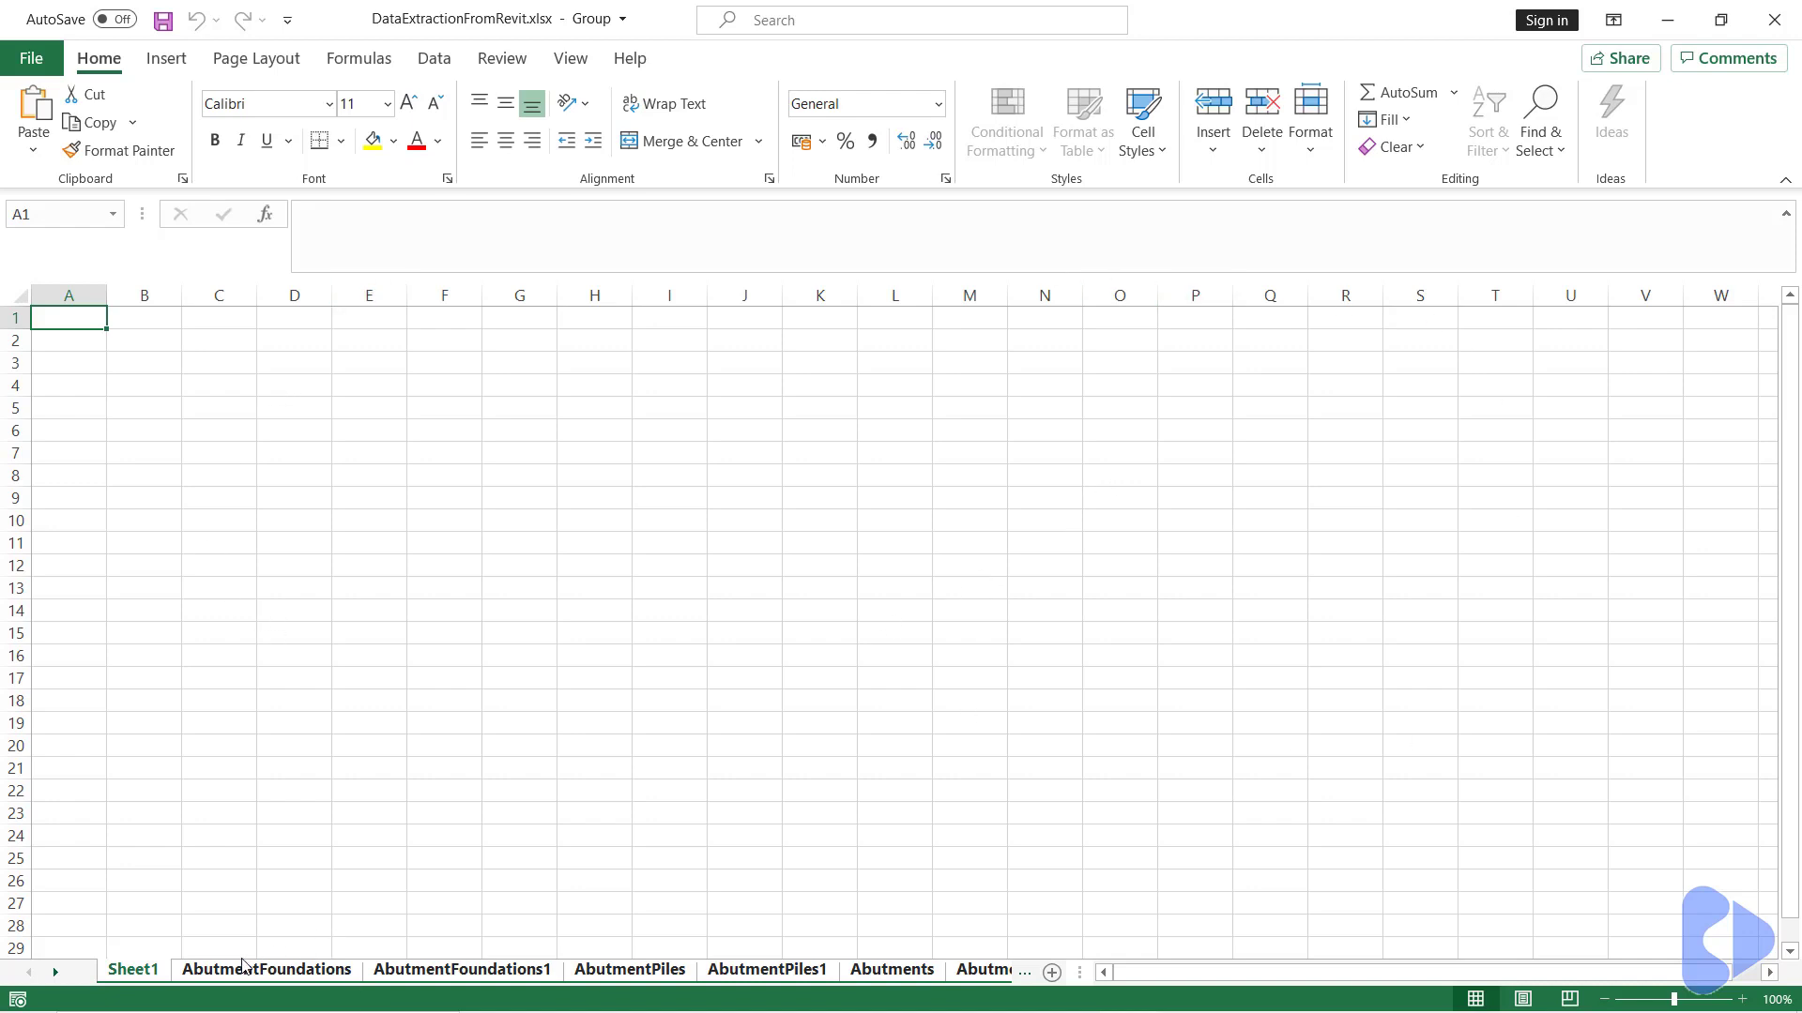
Show the Levels worksheet listing five levels from Sub Level (-2.5) to Roof (11.4)
left_click(57, 973)
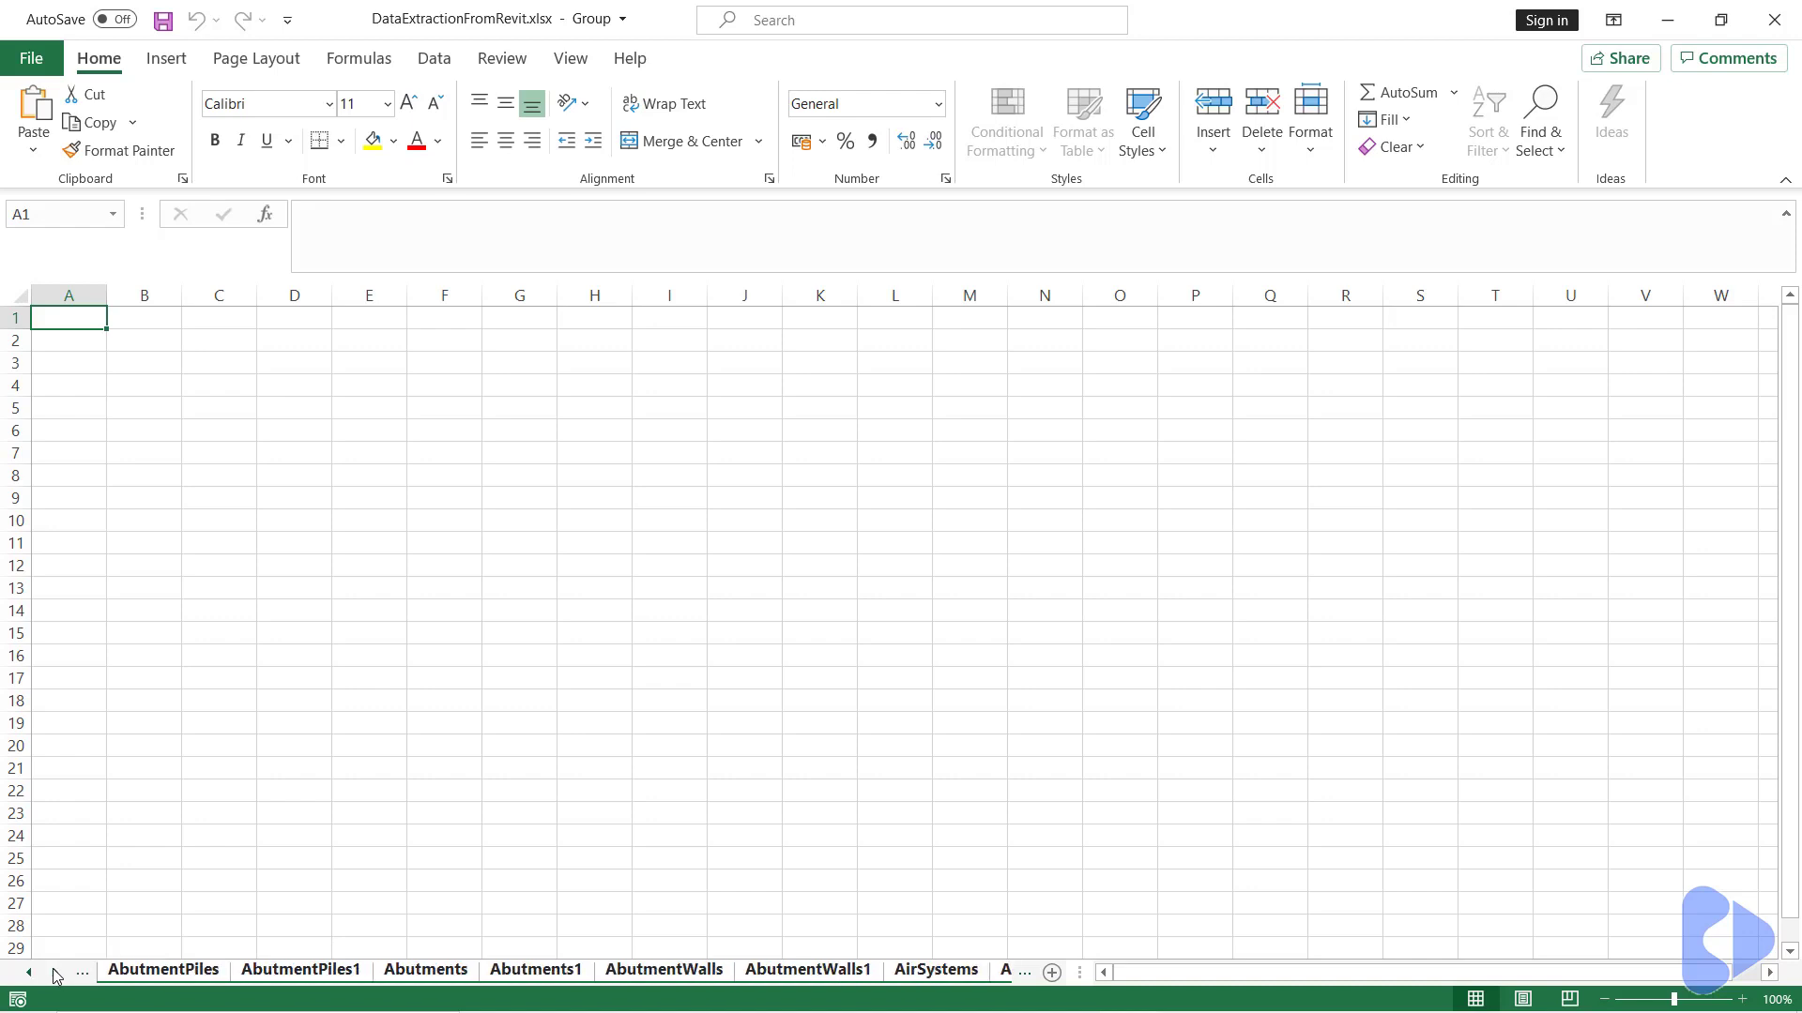
mouse_move(57, 973)
left_mouse_down()
mouse_move(35, 979)
mouse_move(59, 975)
left_mouse_up()
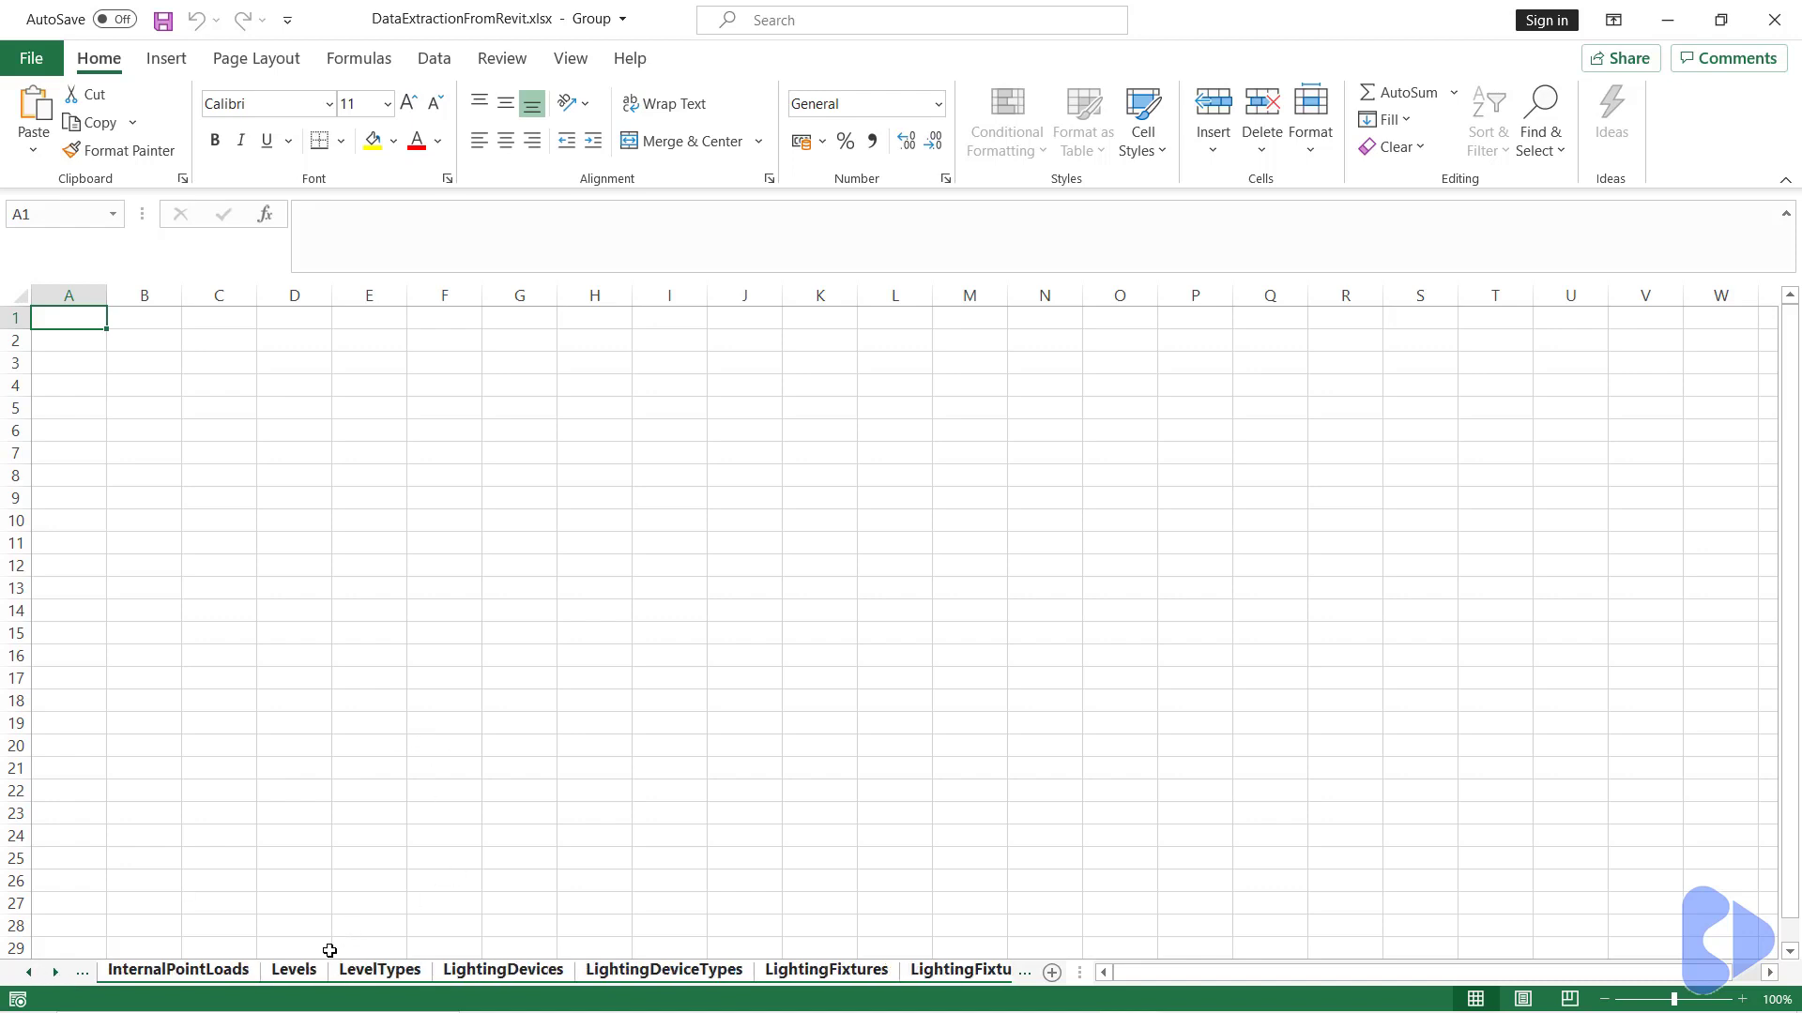
left_click(294, 971)
left_click(189, 548)
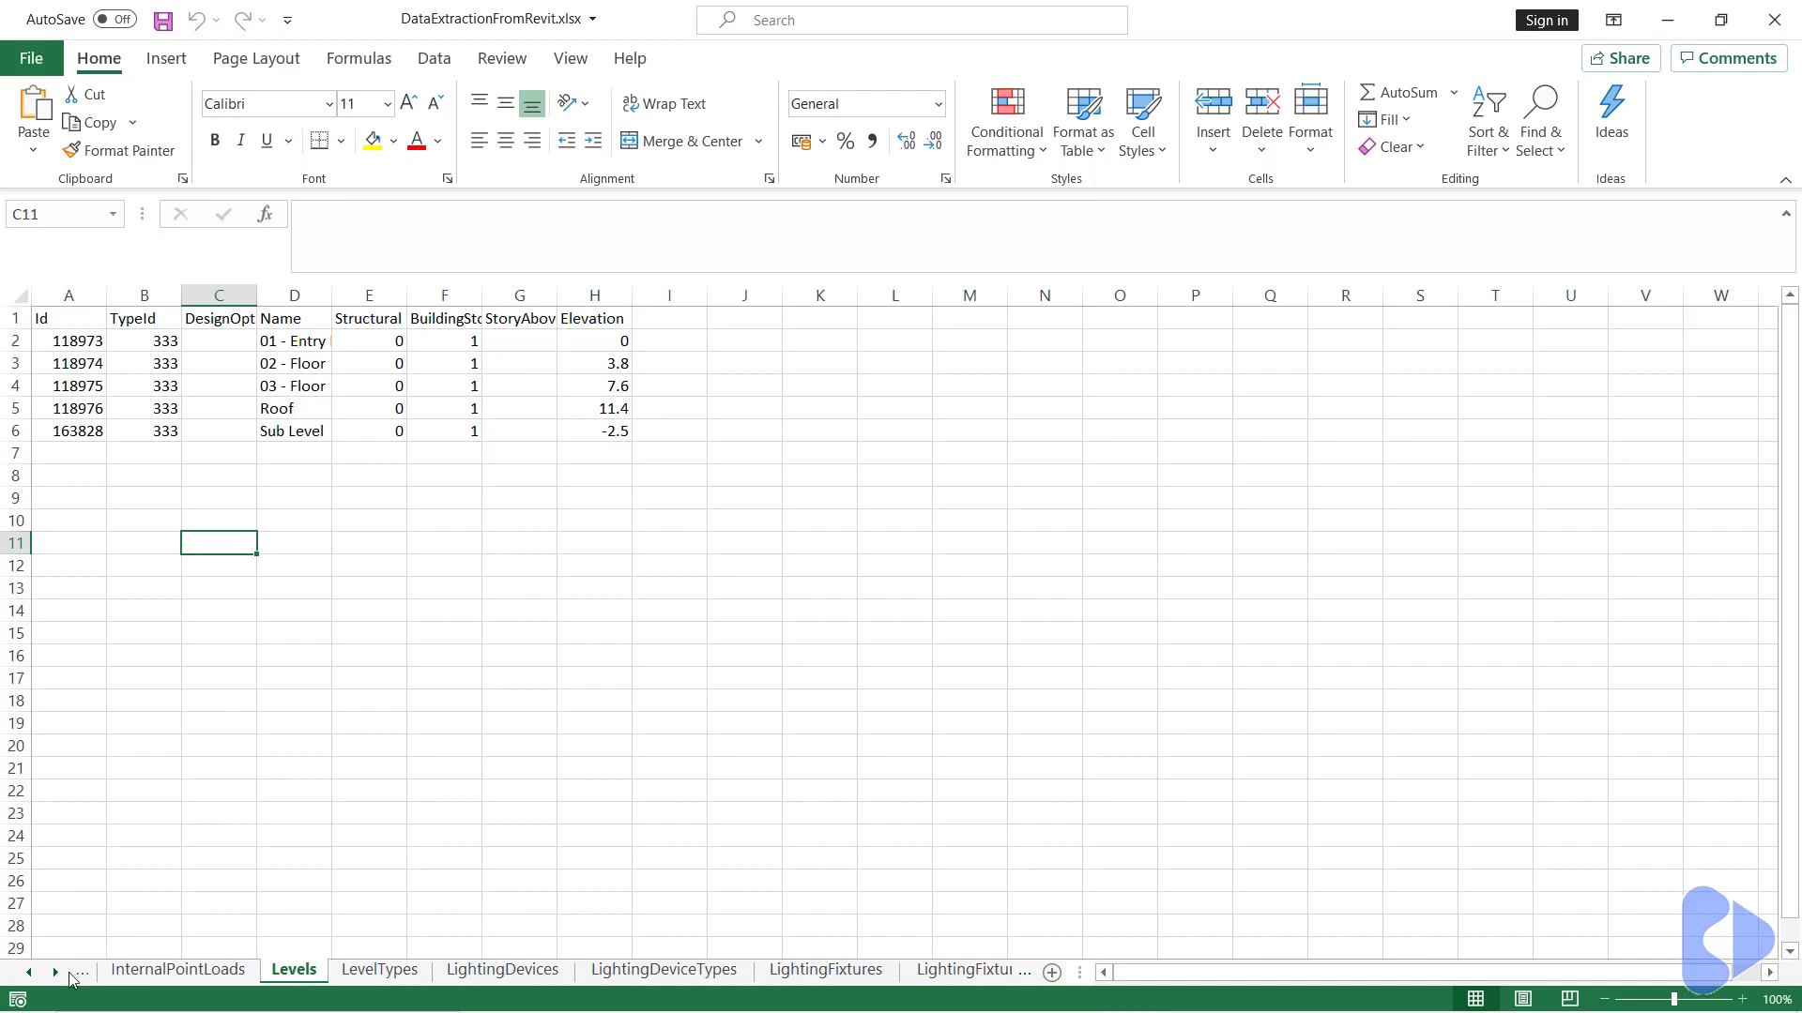
Go through StructuralColumns to the StructuralColumnTypes sheet listing eleven column types
left_click_drag(54, 976, 54, 975)
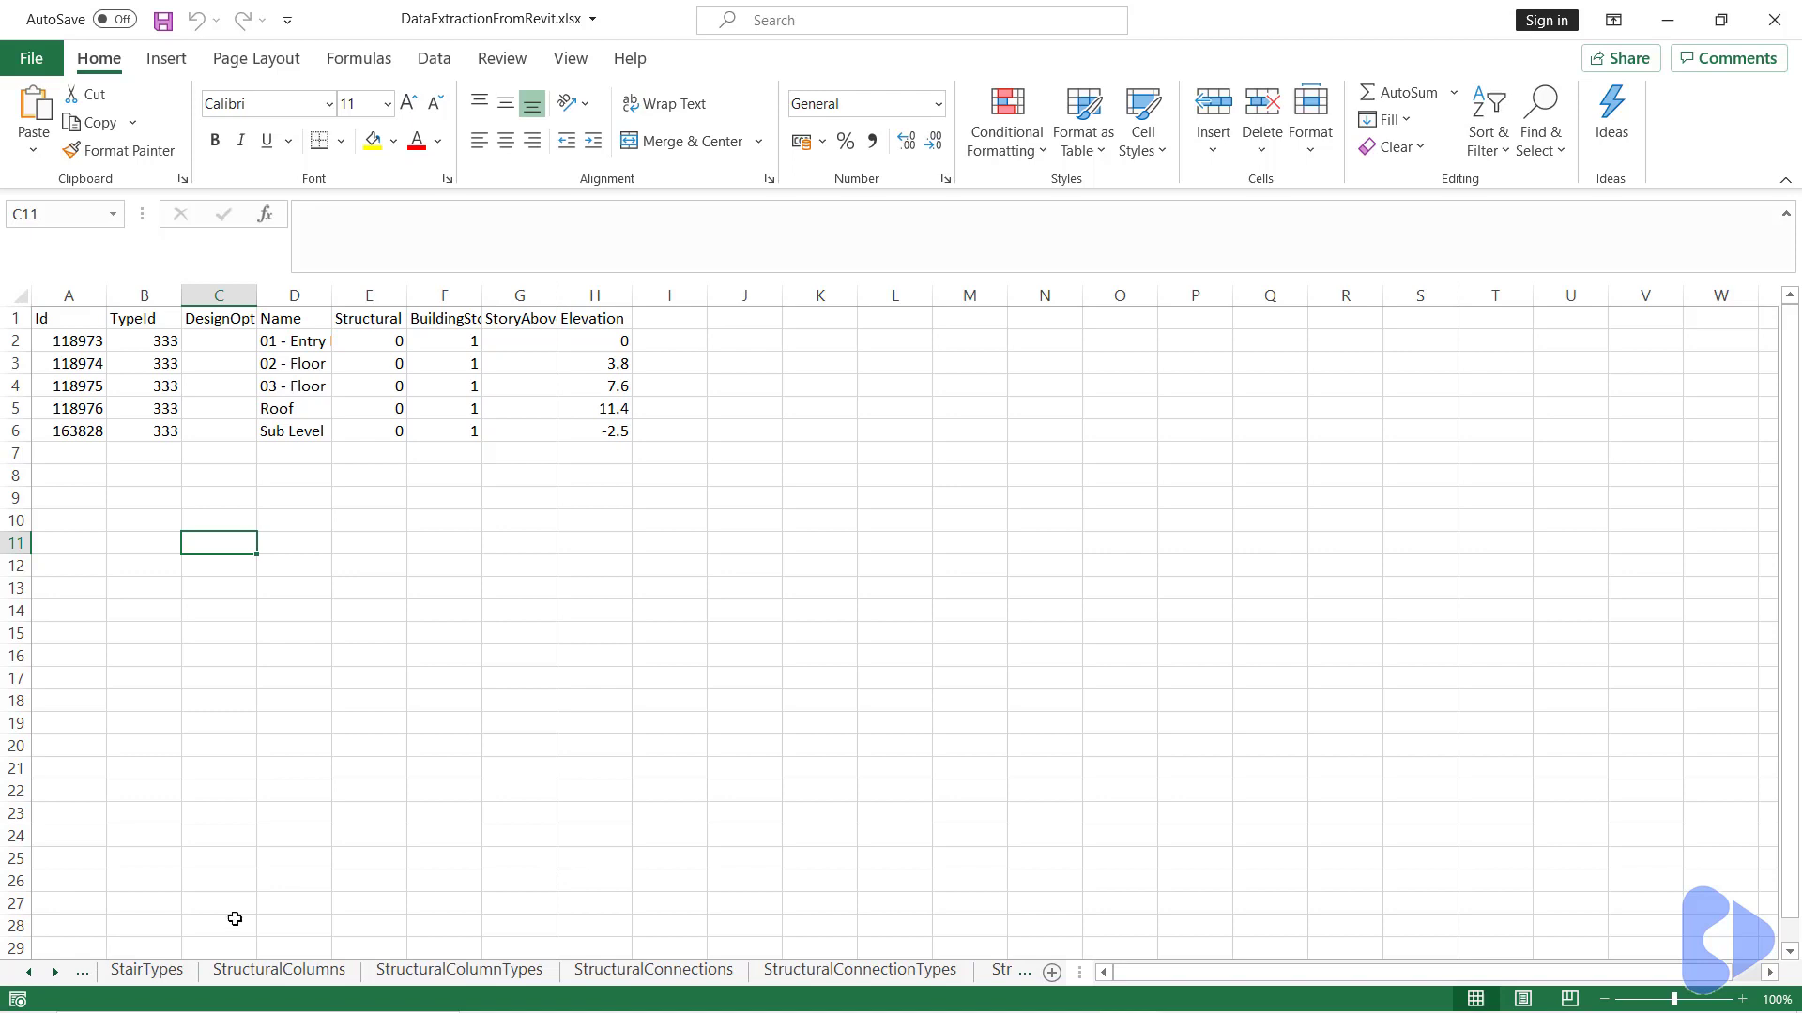
left_click(264, 971)
left_click(395, 972)
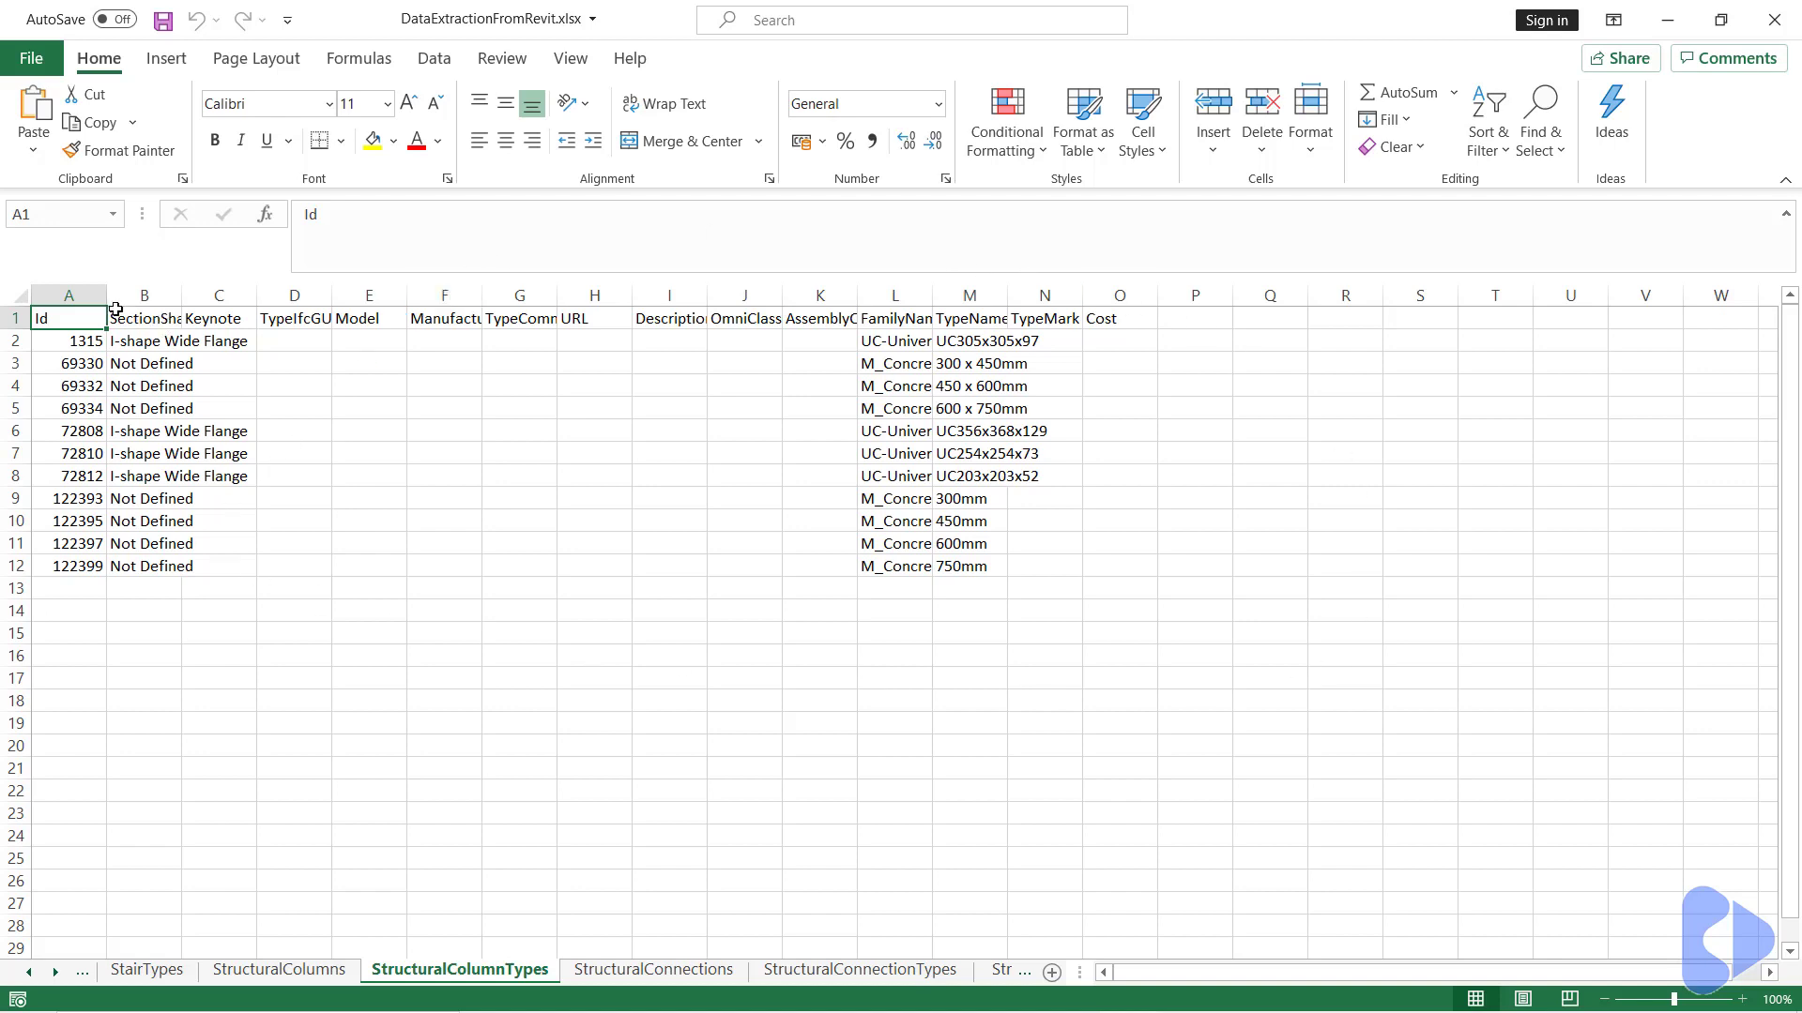
Widen columns A, B and L to show full entries, then view the StructuralColumns sheet
left_click_drag(102, 299, 512, 297)
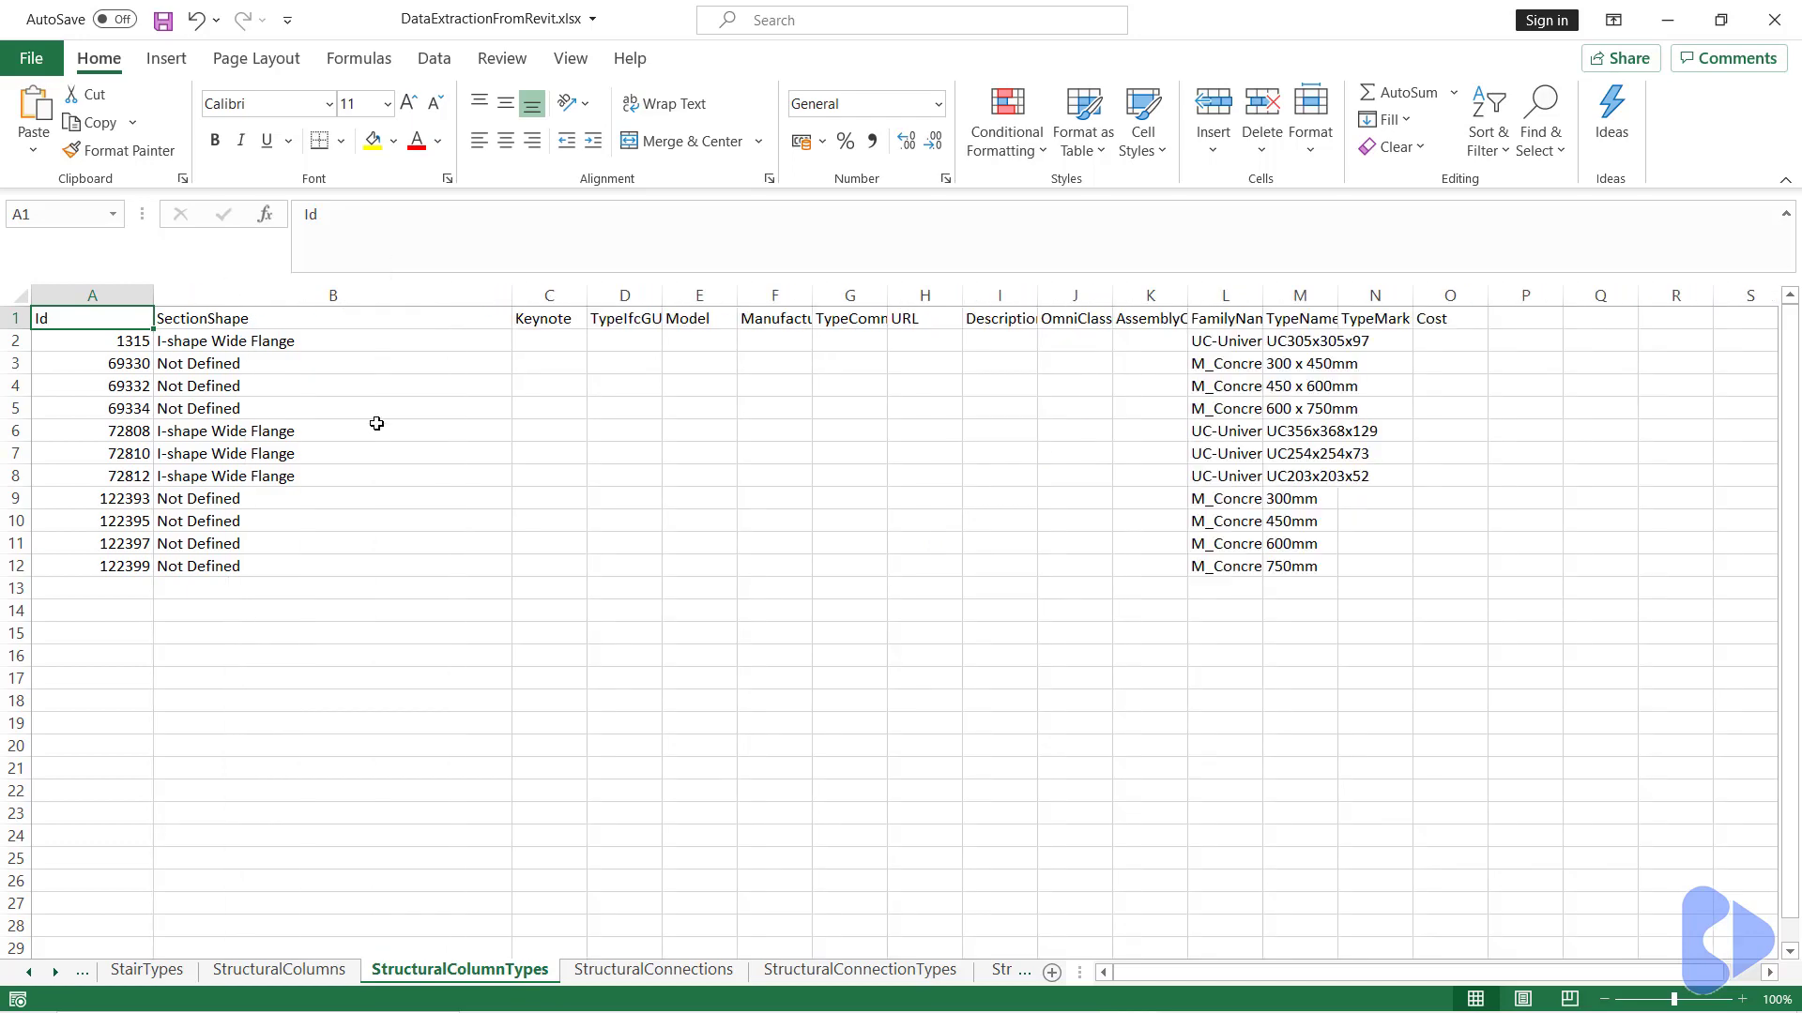
double_click(1259, 298)
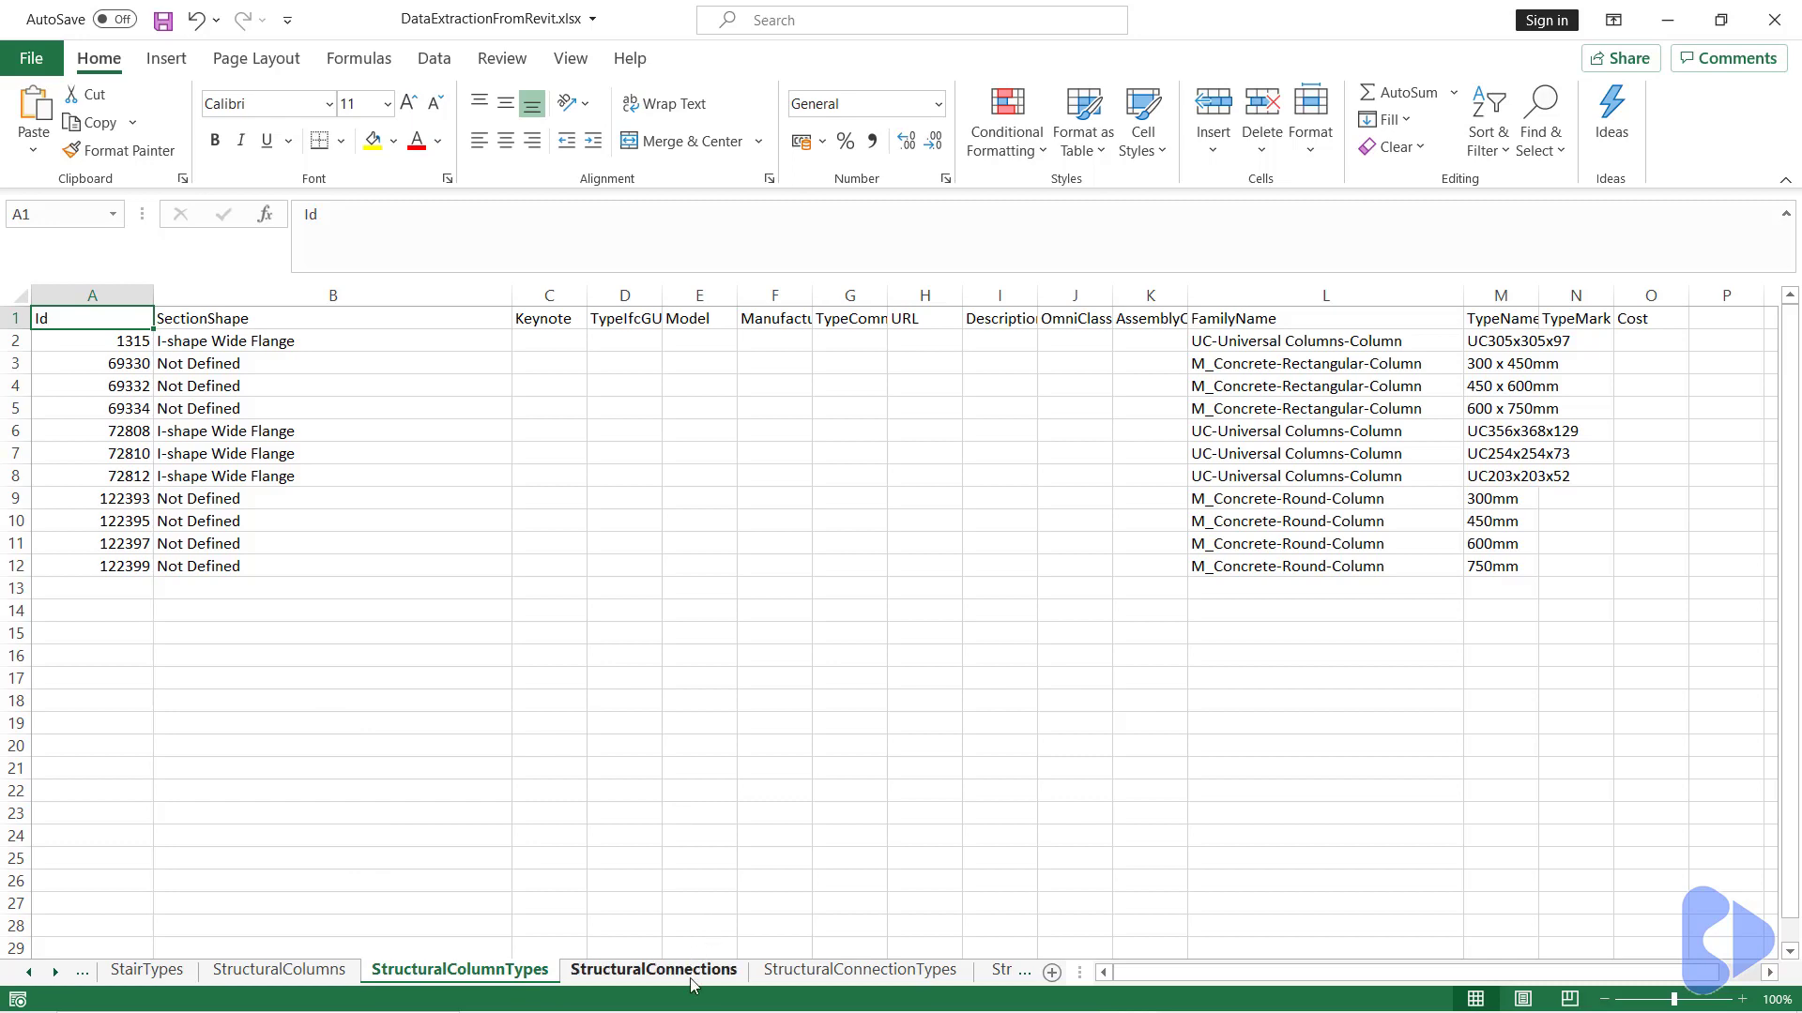
left_click(280, 971)
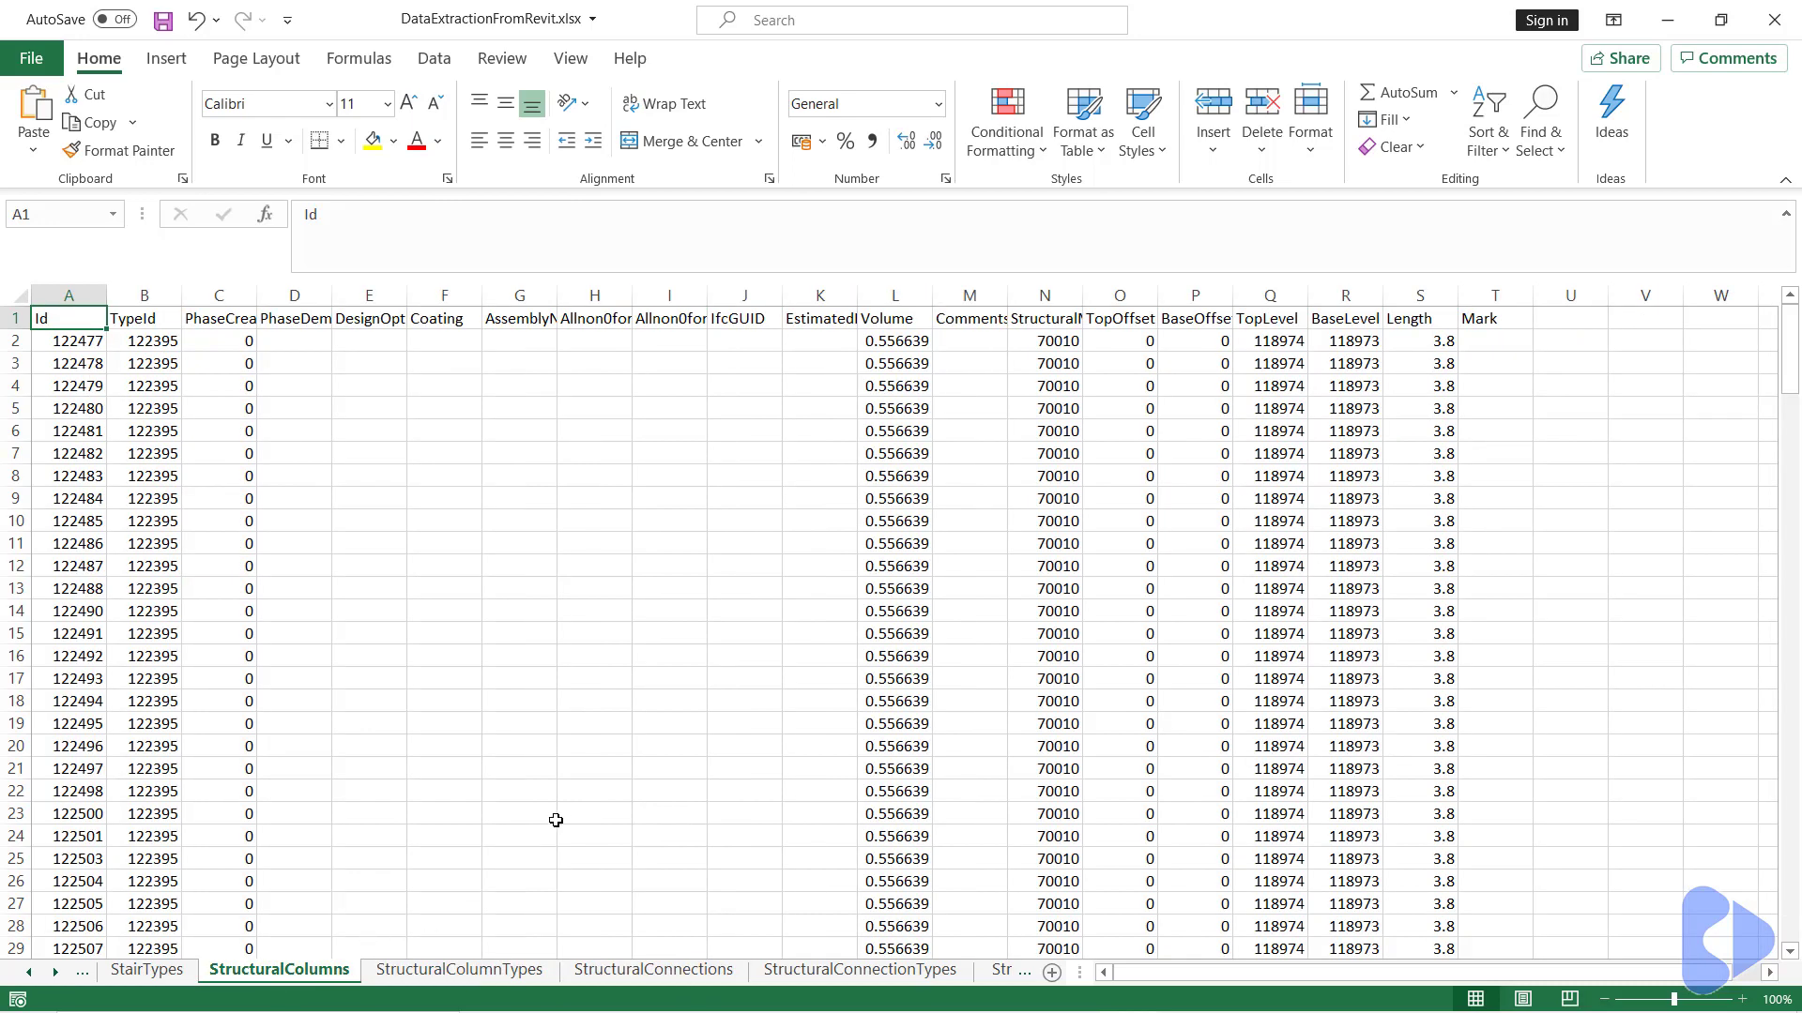
scroll(556, 820, "down", 19)
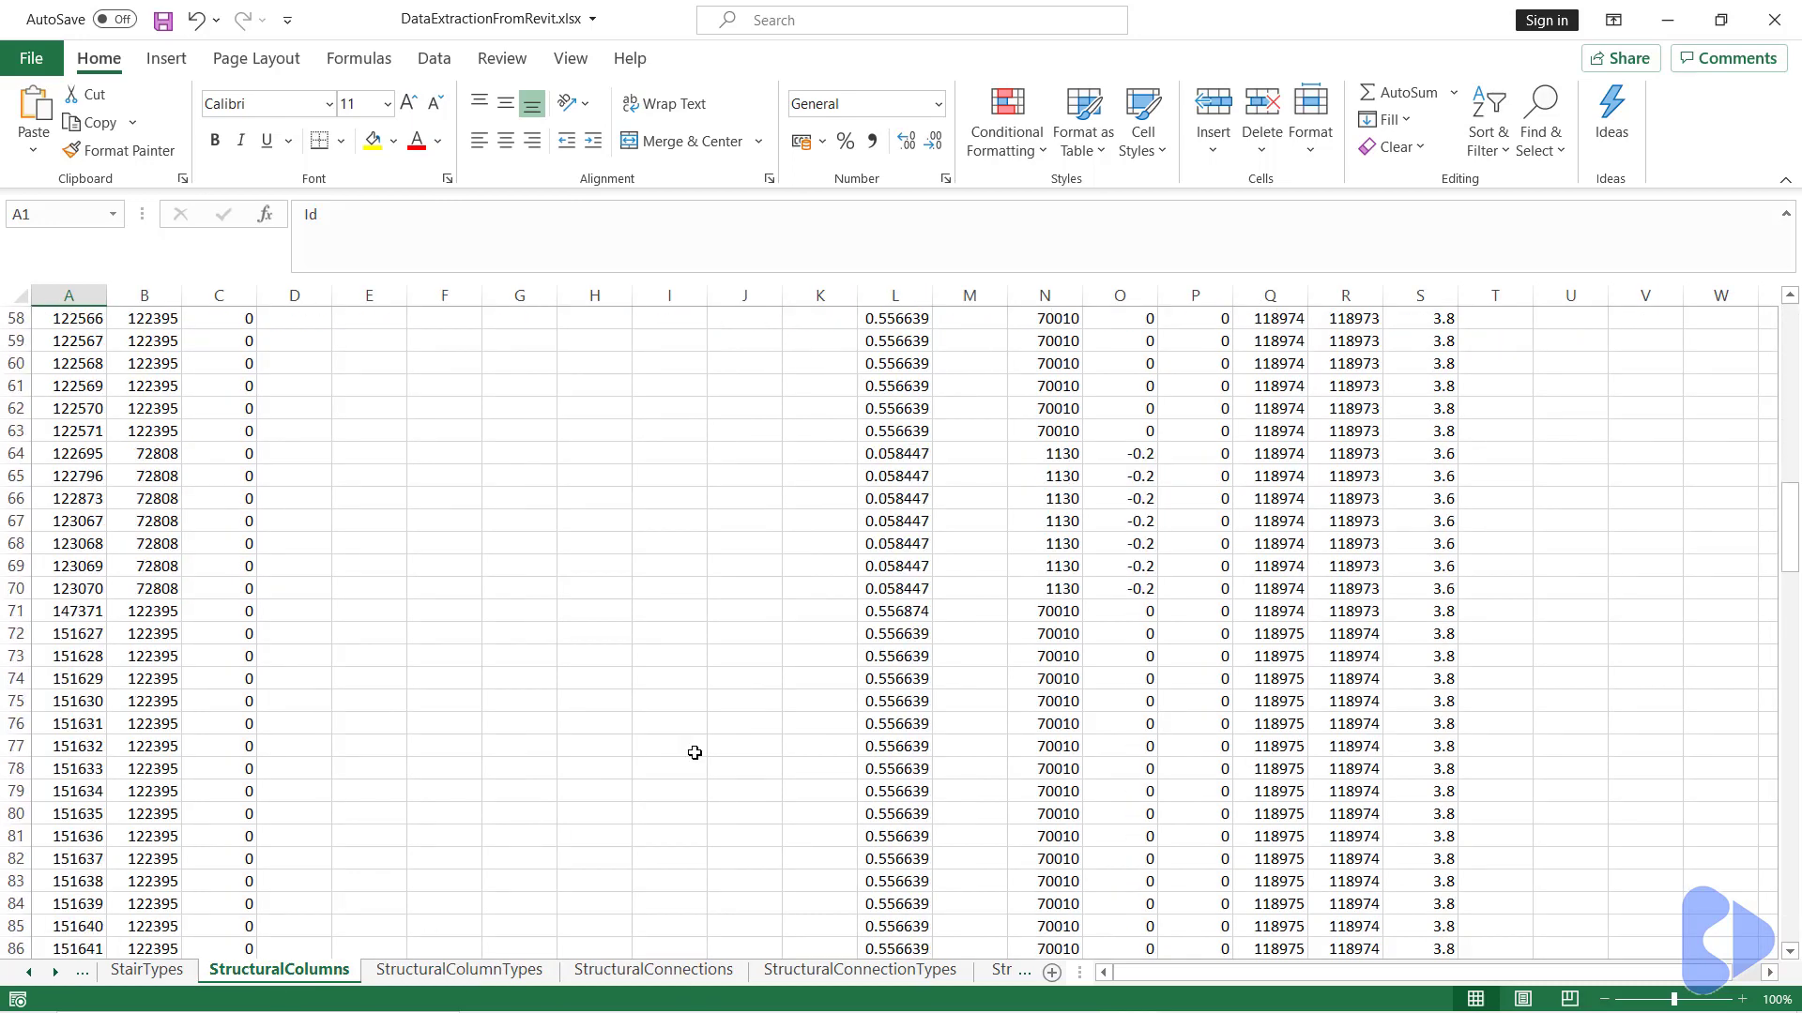
scroll(694, 753, "down", 20)
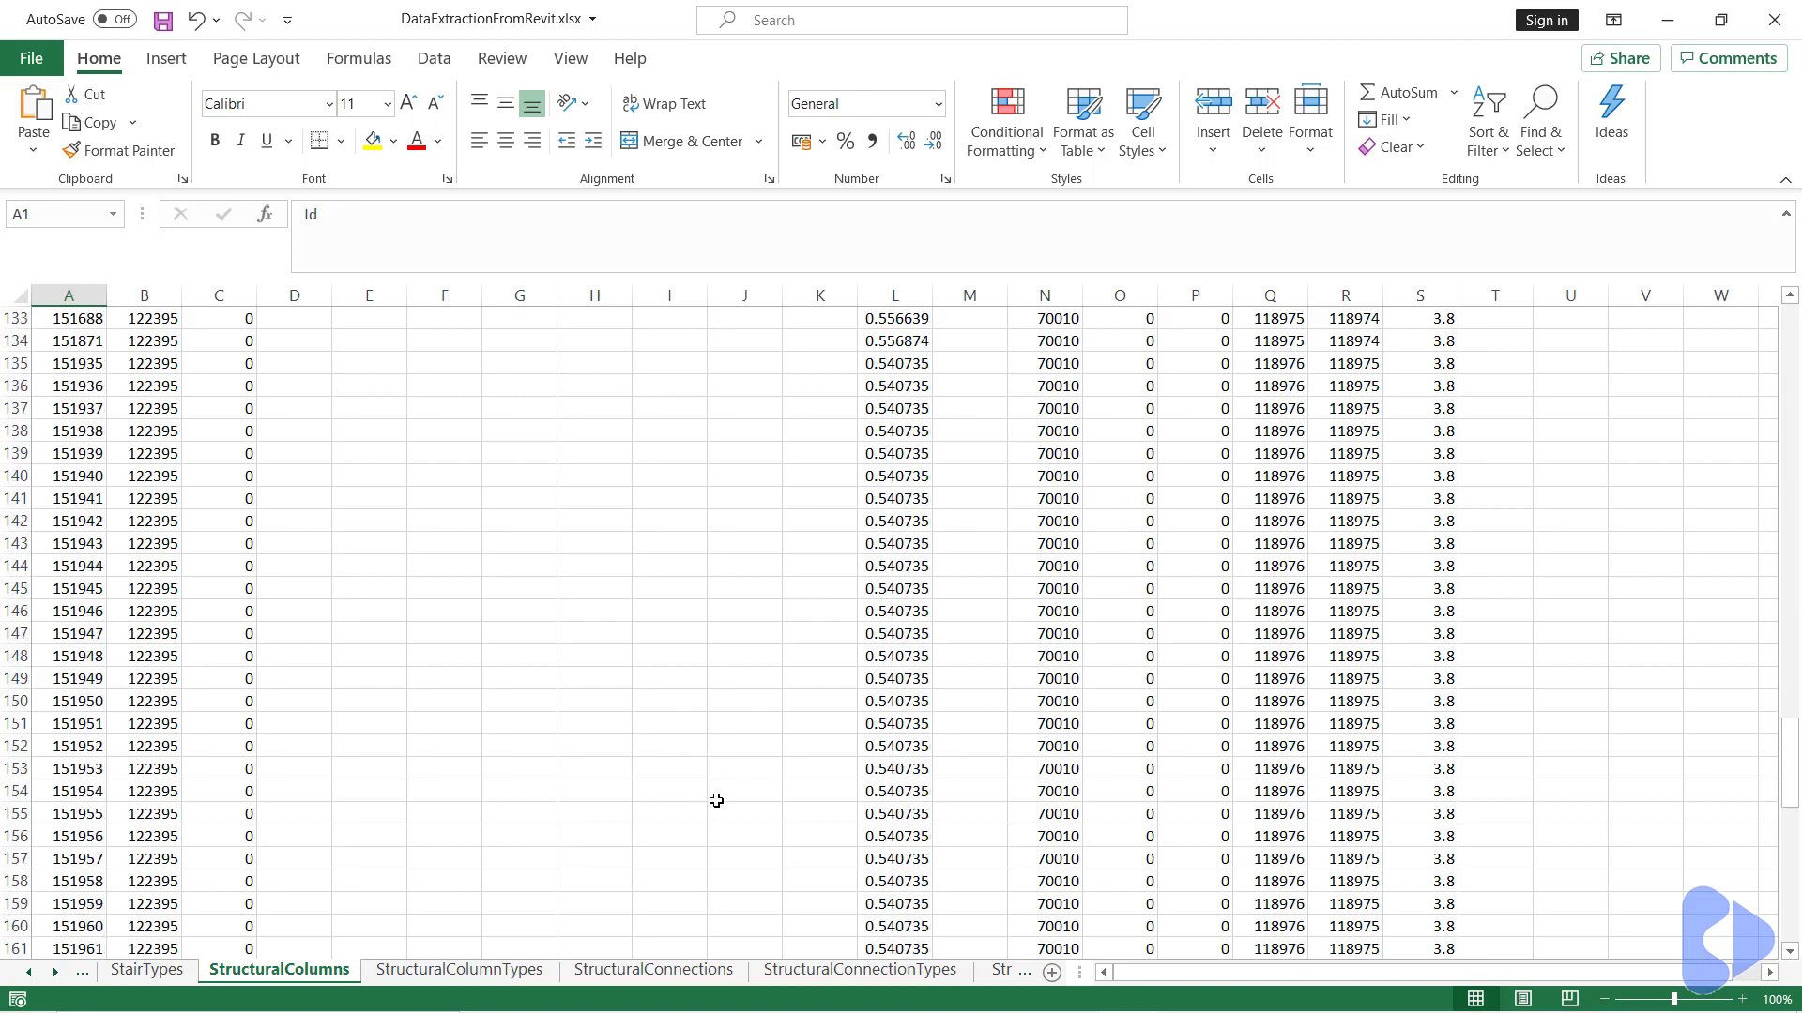
scroll(722, 803, "down", 6)
scroll(740, 800, "up", 20)
left_click(1709, 642)
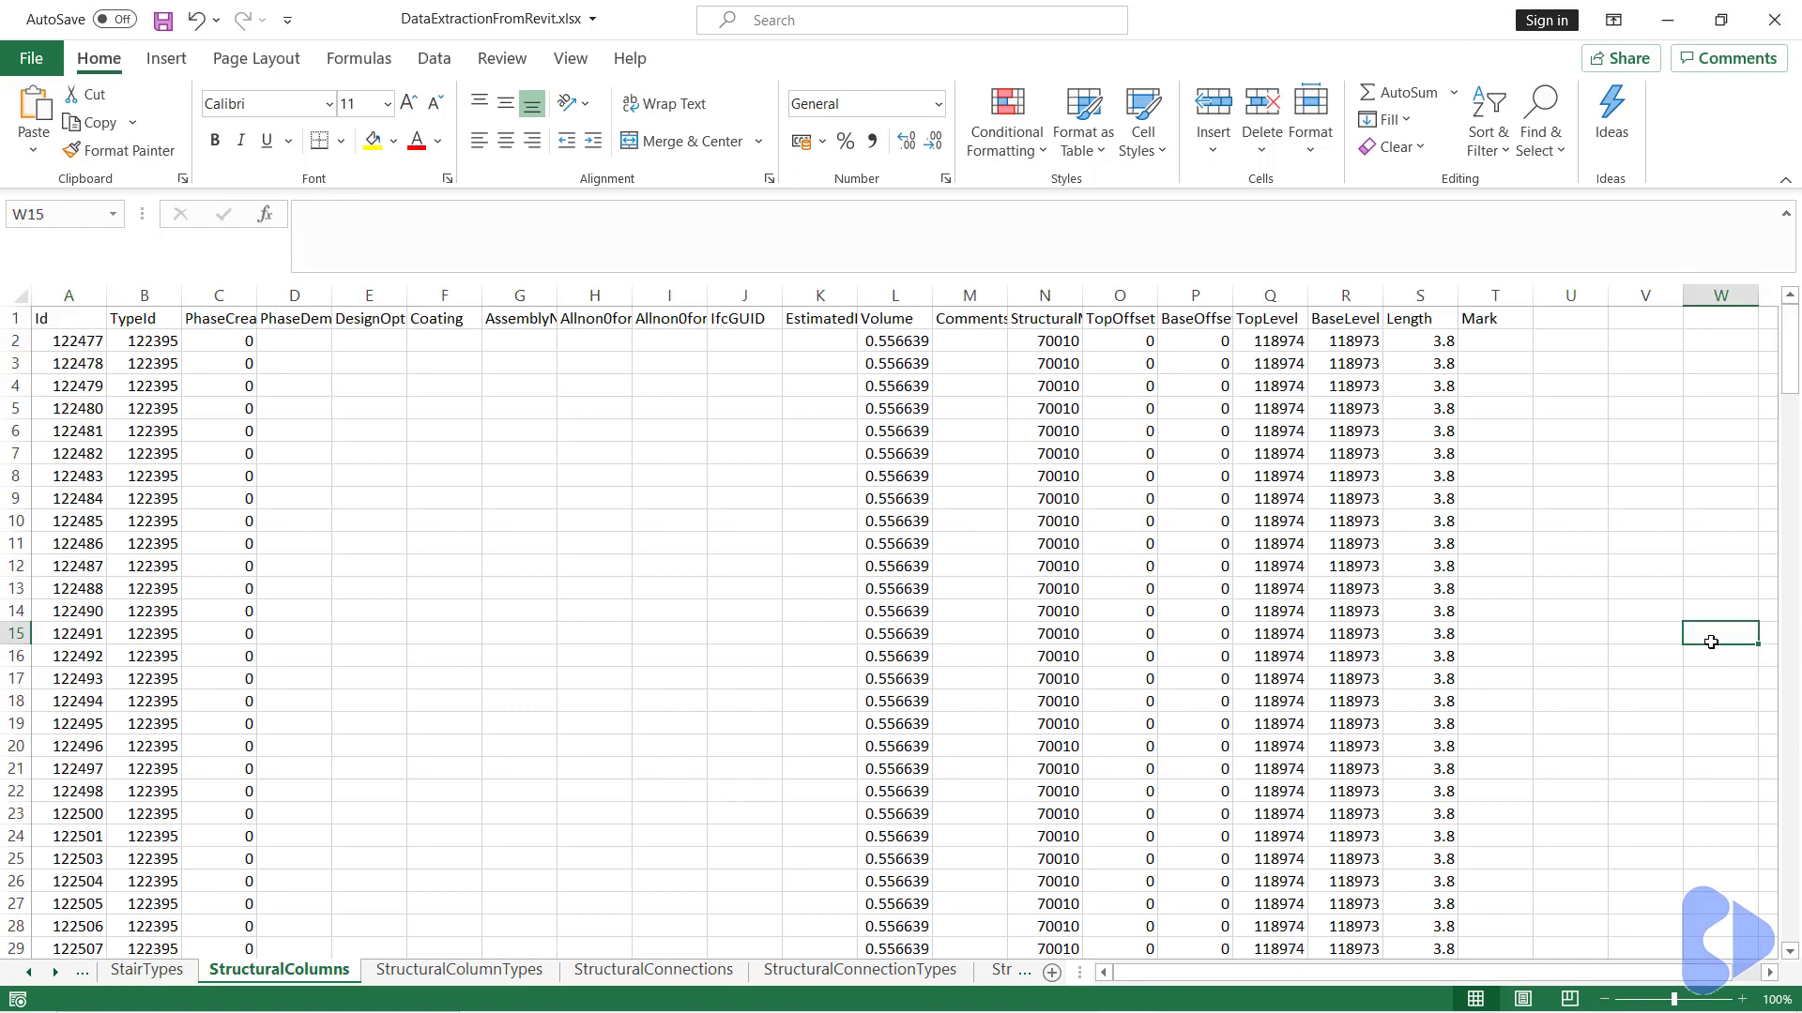